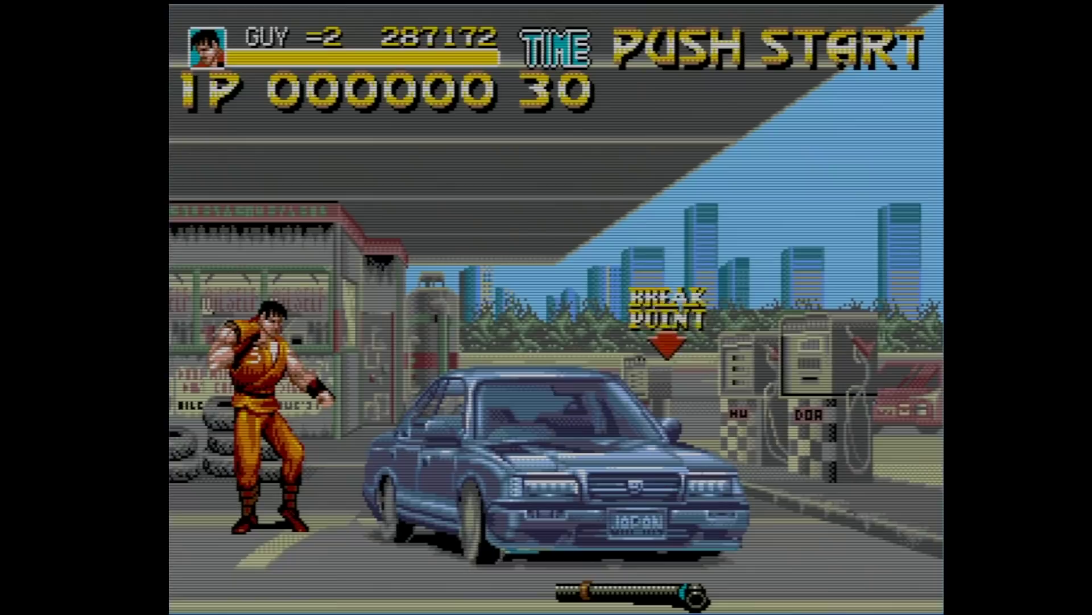
# - Walk Guy to the pipe, pick it up, and repeatedly smash the parked car's front
pyautogui.press('Right')
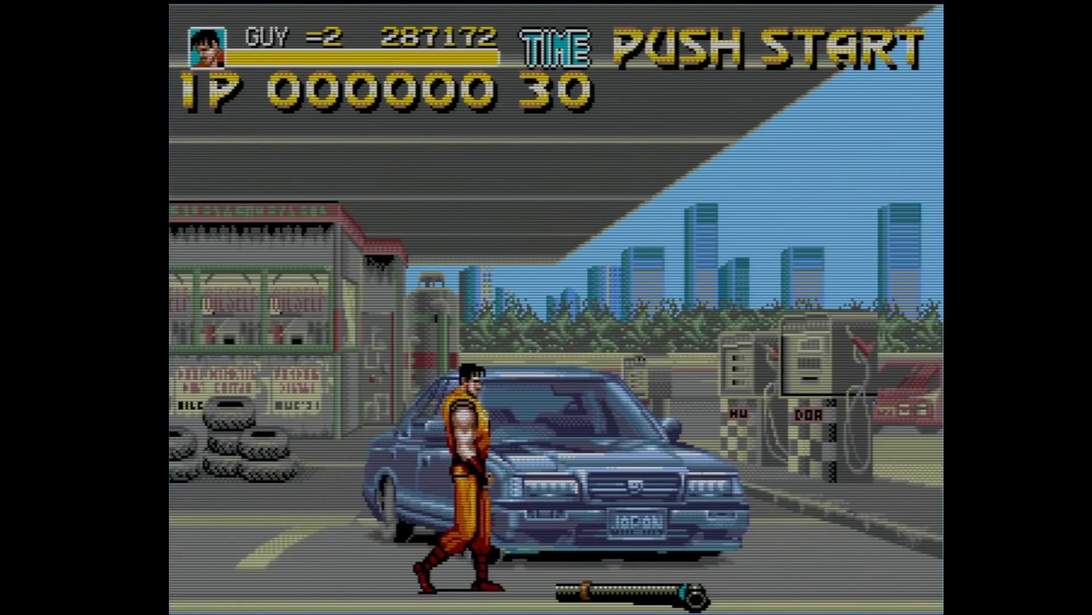
pyautogui.press('z')
pyautogui.press('Left')
pyautogui.press('z')
pyautogui.press('z')
pyautogui.press('z')
pyautogui.press('z')
pyautogui.press('z')
pyautogui.press('z')
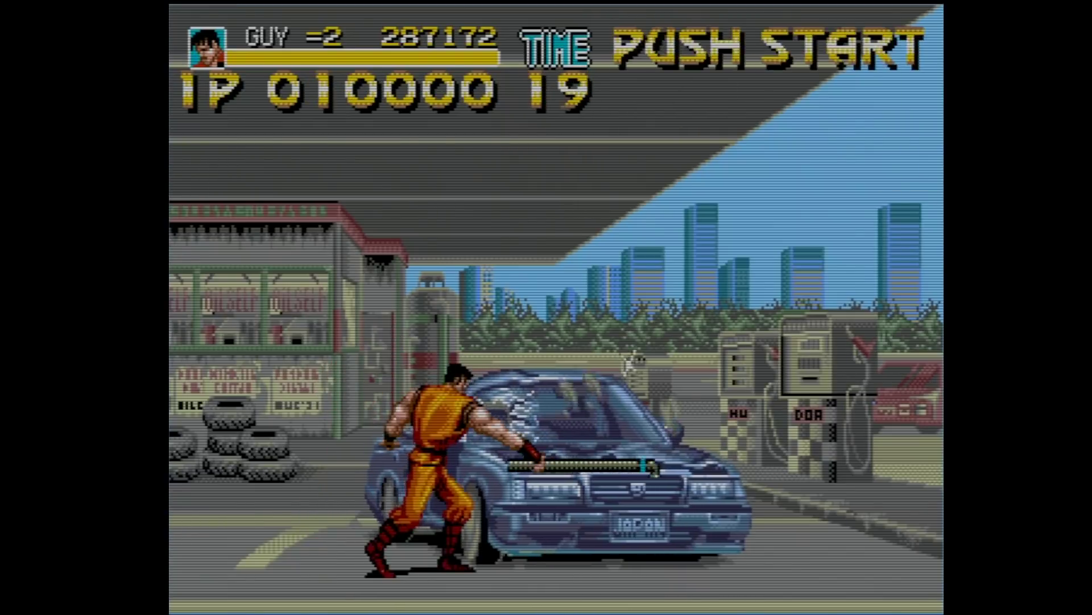
pyautogui.press('Right')
pyautogui.press('z')
pyautogui.press('Right')
pyautogui.press('z')
pyautogui.press('z')
pyautogui.press('z')
pyautogui.press('z')
pyautogui.press('z')
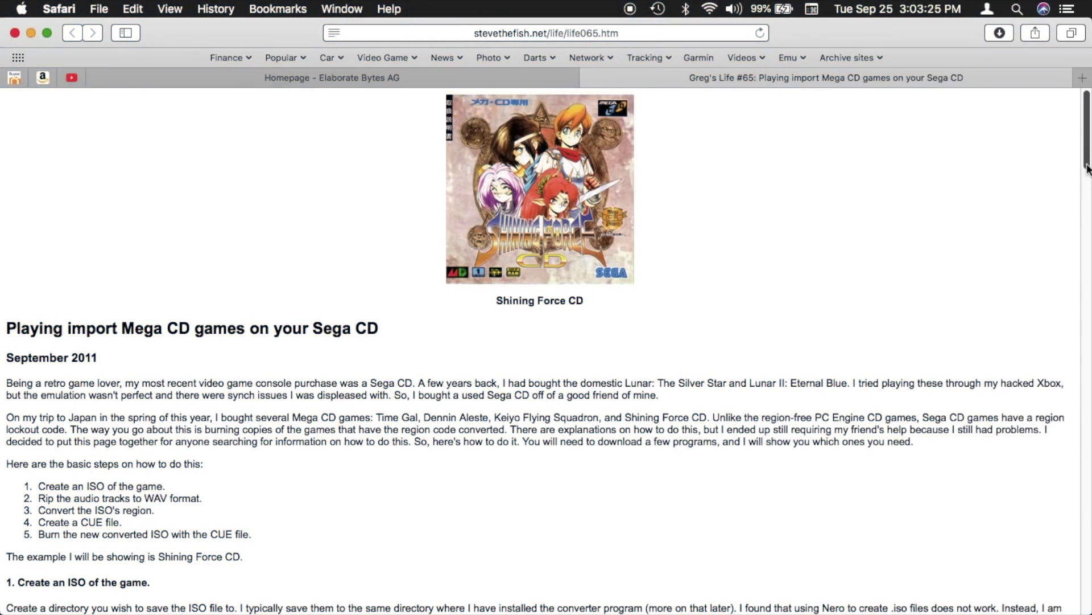
# - Scroll past the Magic ISO screenshots to '3. Convert the ISO's region'
pyautogui.scroll(-8, 1087, 168)
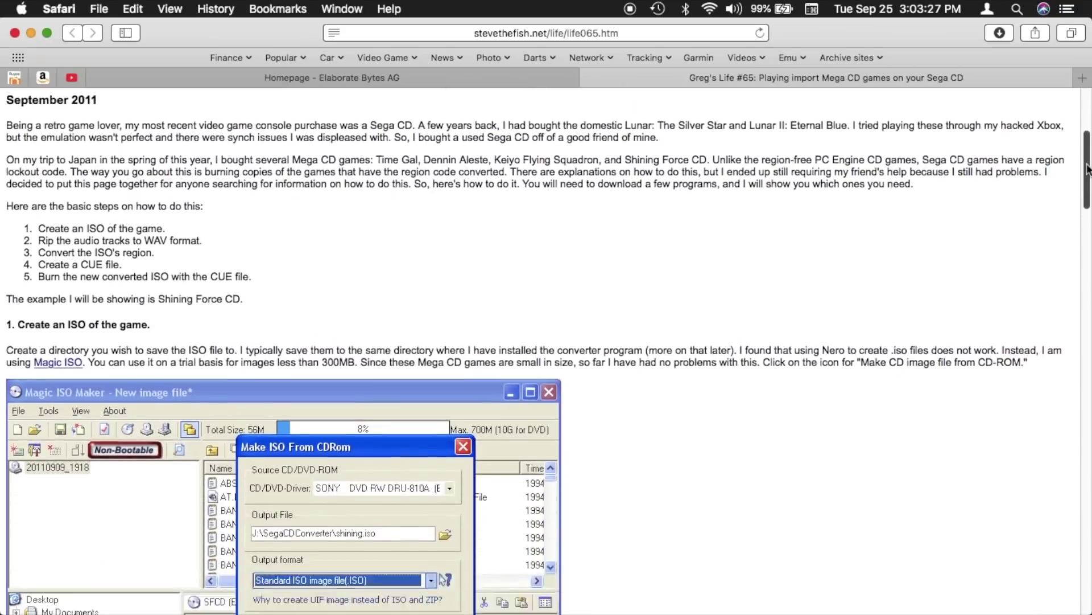
pyautogui.scroll(-15, 1087, 168)
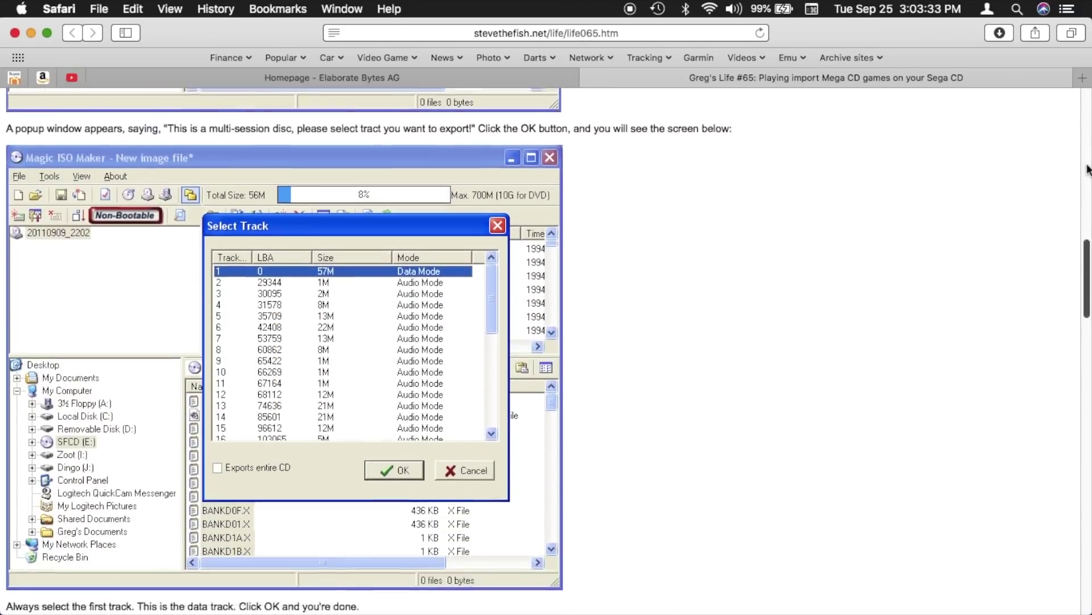
pyautogui.scroll(-15, 1087, 168)
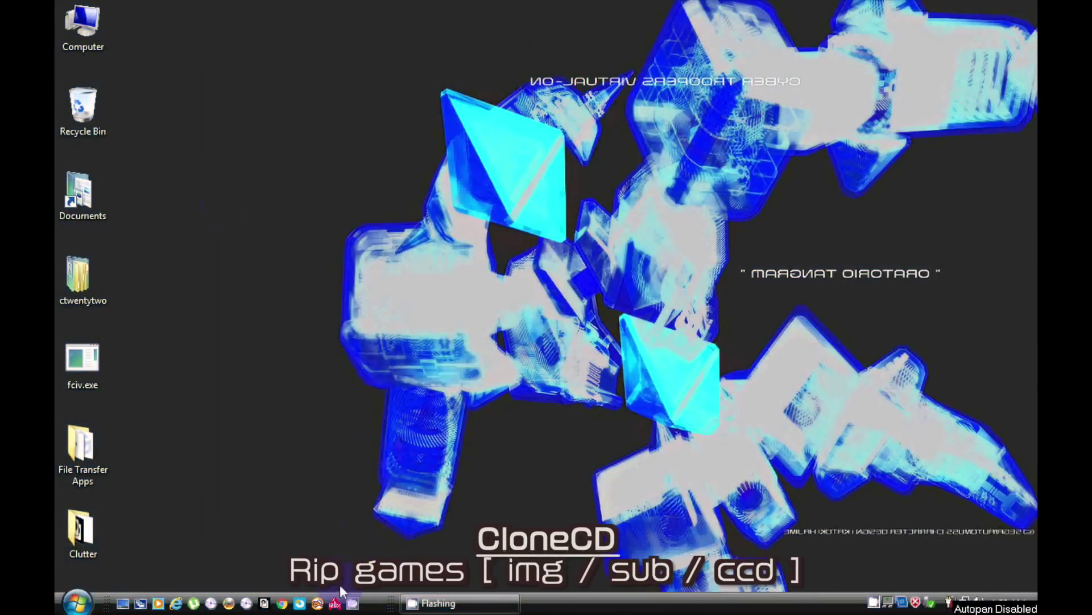
# - Launch CloneCD, dismiss the startup notice, and start a Read to Image File copy
pyautogui.click(317, 603)
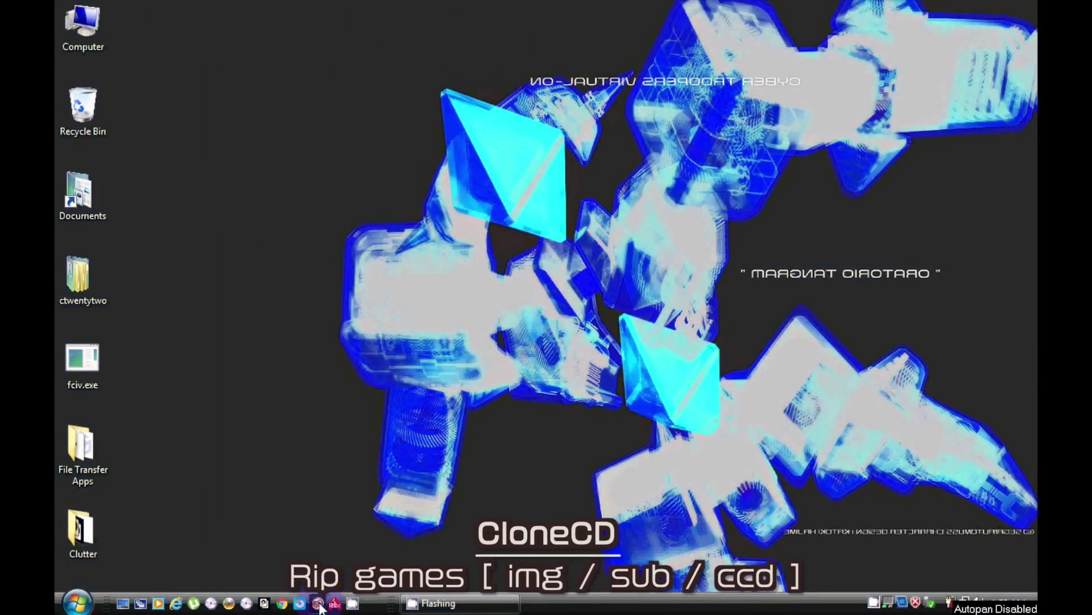
pyautogui.click(634, 320)
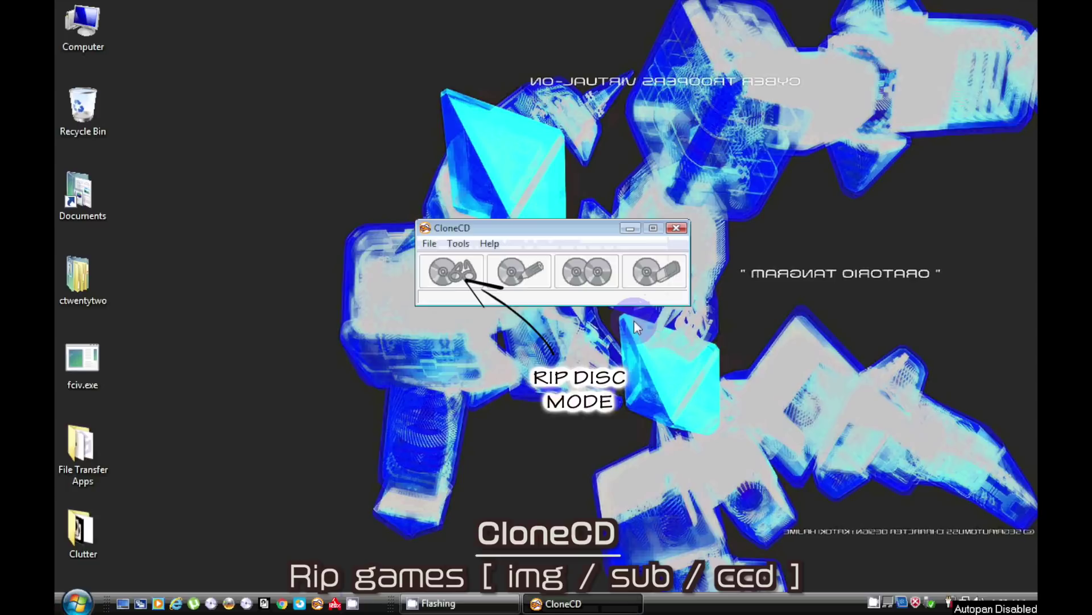
pyautogui.click(468, 276)
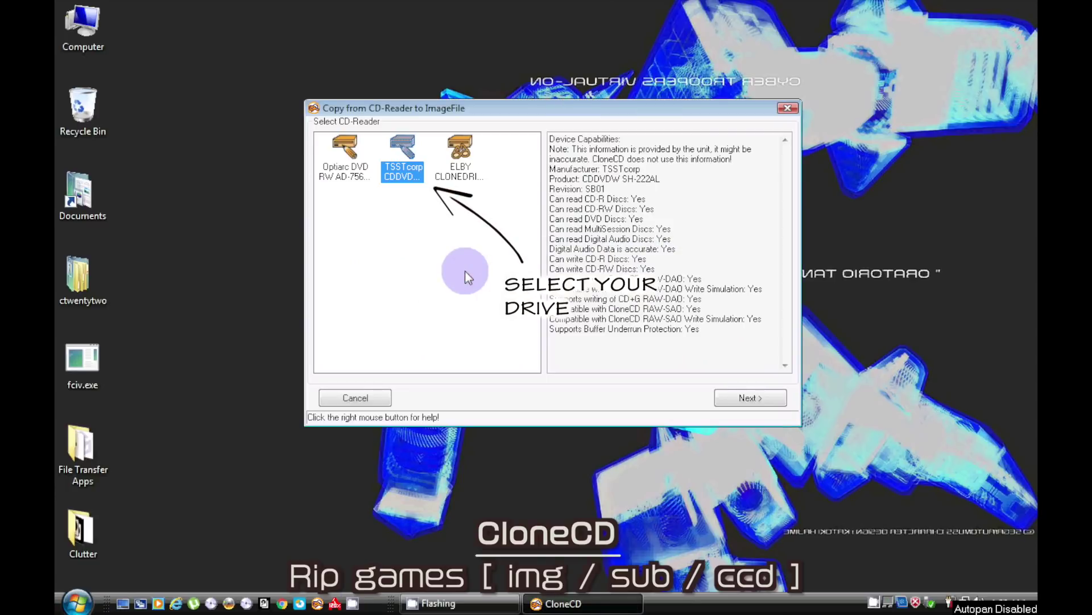
# - Select the TSSTcorp drive and review the 26-track Final Fight list before continuing
pyautogui.click(752, 400)
pyautogui.moveTo(784, 199); pyautogui.dragTo(785, 291)
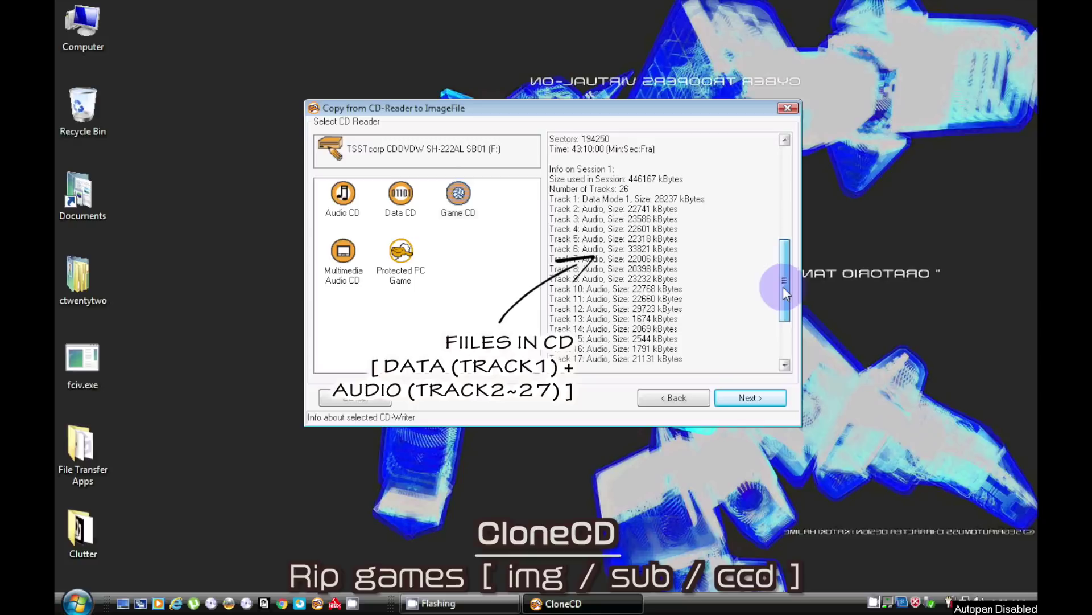
pyautogui.moveTo(783, 285); pyautogui.dragTo(780, 326)
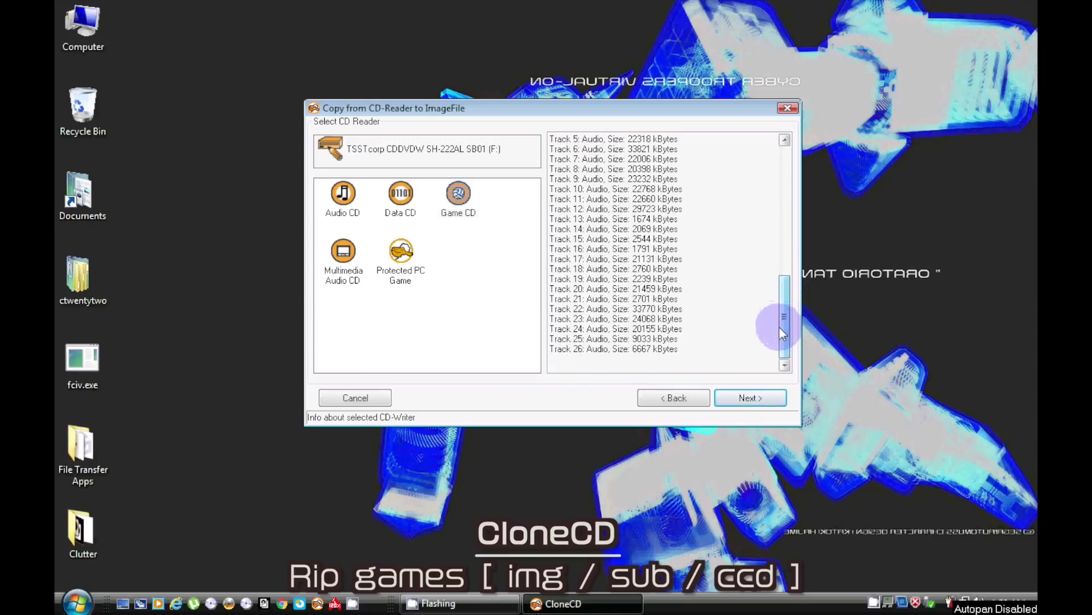
pyautogui.click(747, 402)
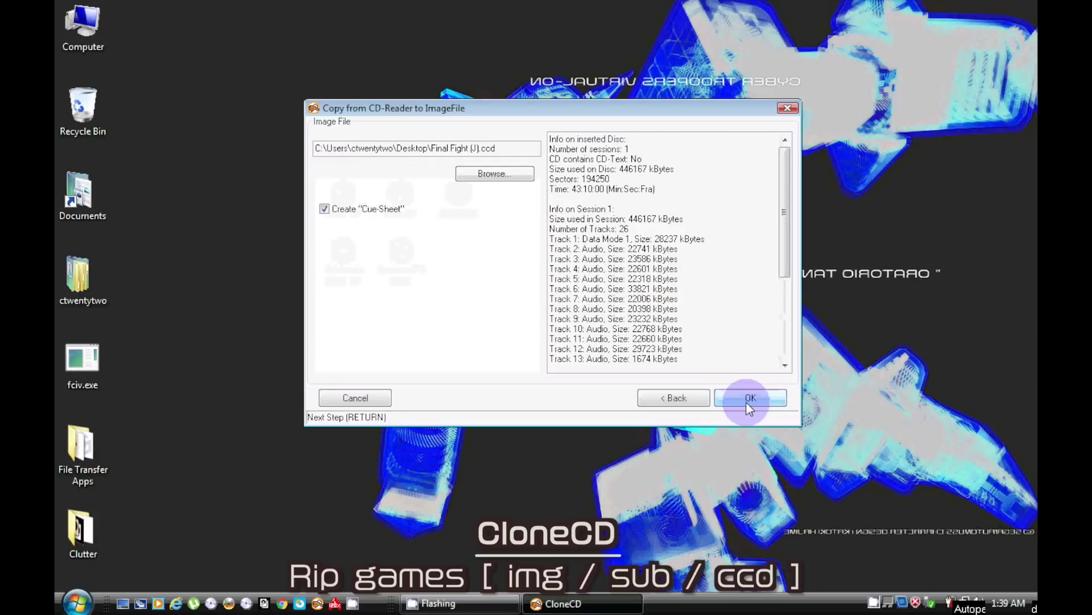
# - Set the image file to Final Fight (U) on the Desktop
pyautogui.click(501, 173)
pyautogui.write('Fina Fight (U')
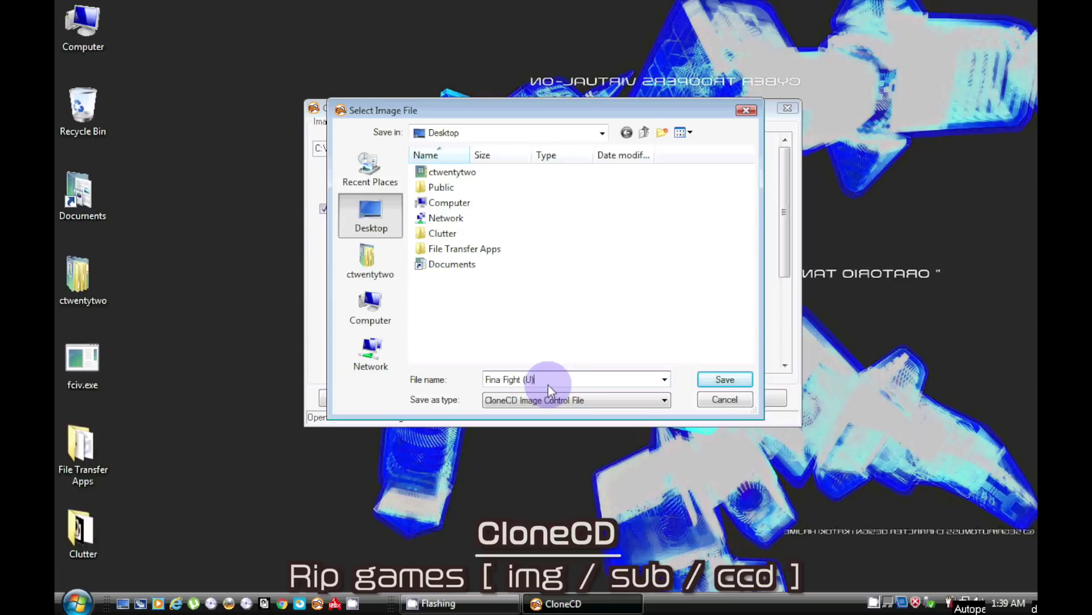
pyautogui.click(715, 382)
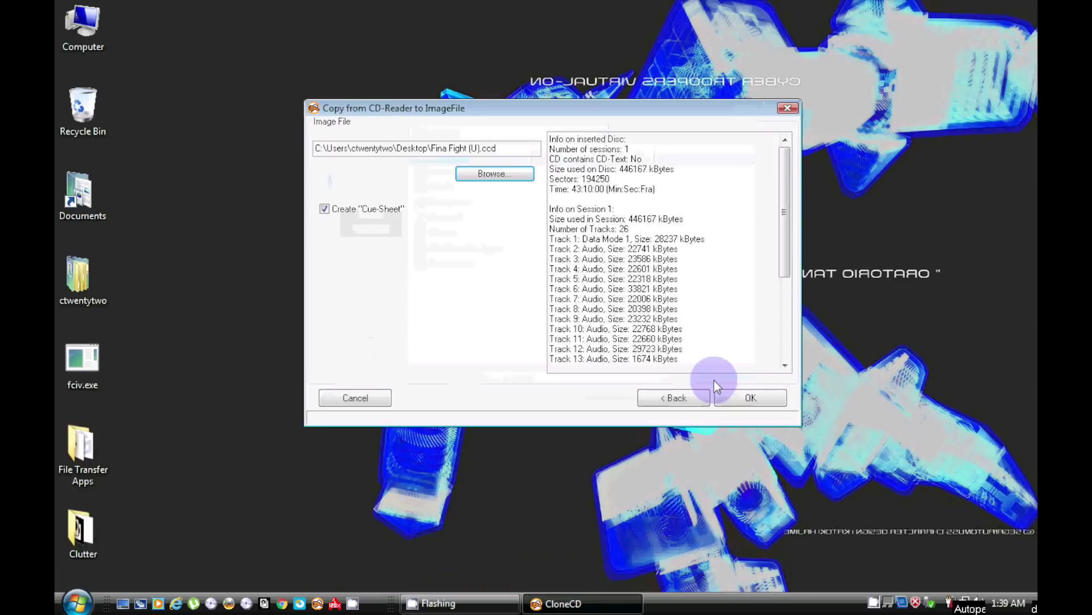
# - Read the disc into the Final Fight (U) image with cue sheet, then close CloneCD
pyautogui.click(769, 401)
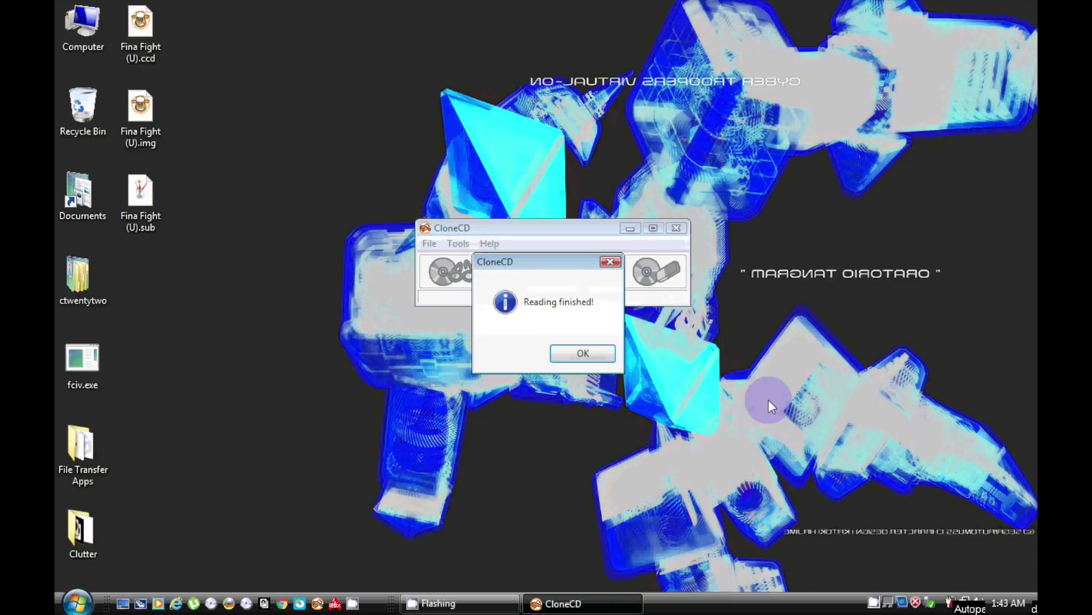
pyautogui.click(613, 353)
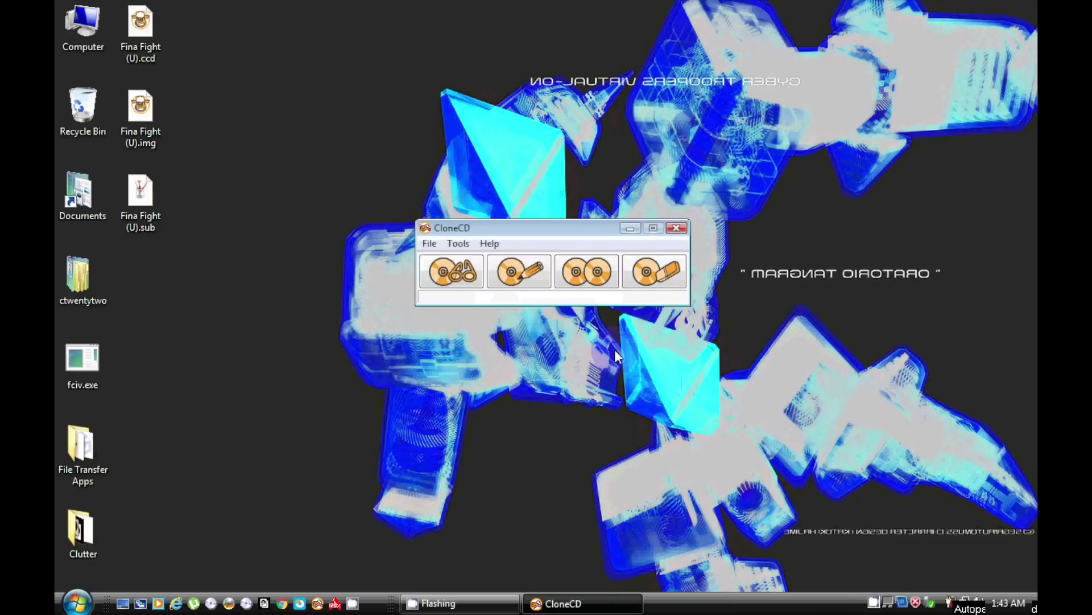
pyautogui.click(685, 229)
pyautogui.click(230, 603)
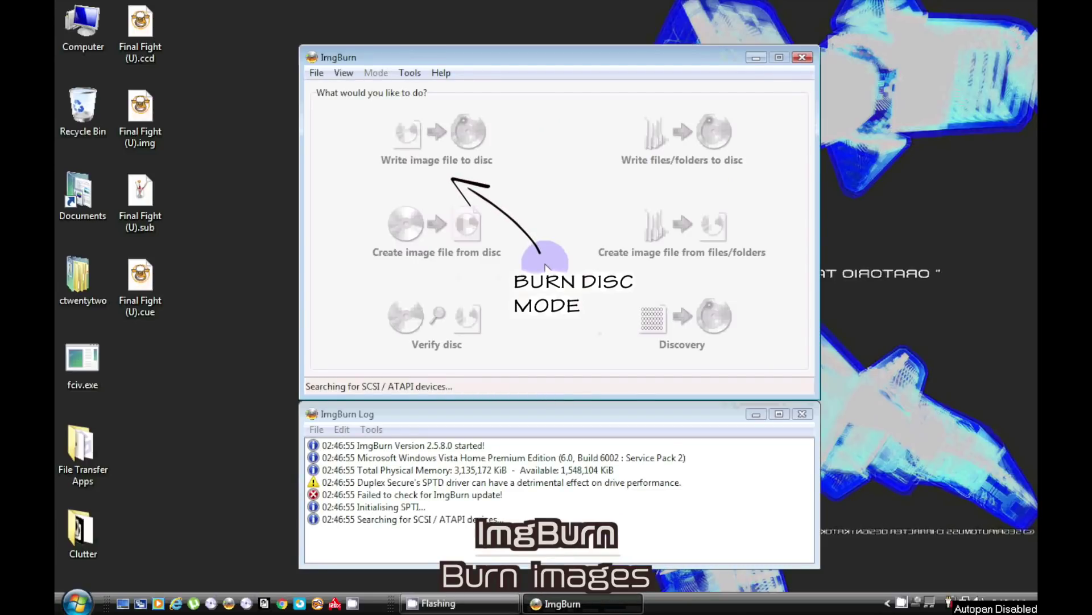
# - Write Final Fight (U).cue from the desktop to the blank CD-R at 16x
pyautogui.click(464, 134)
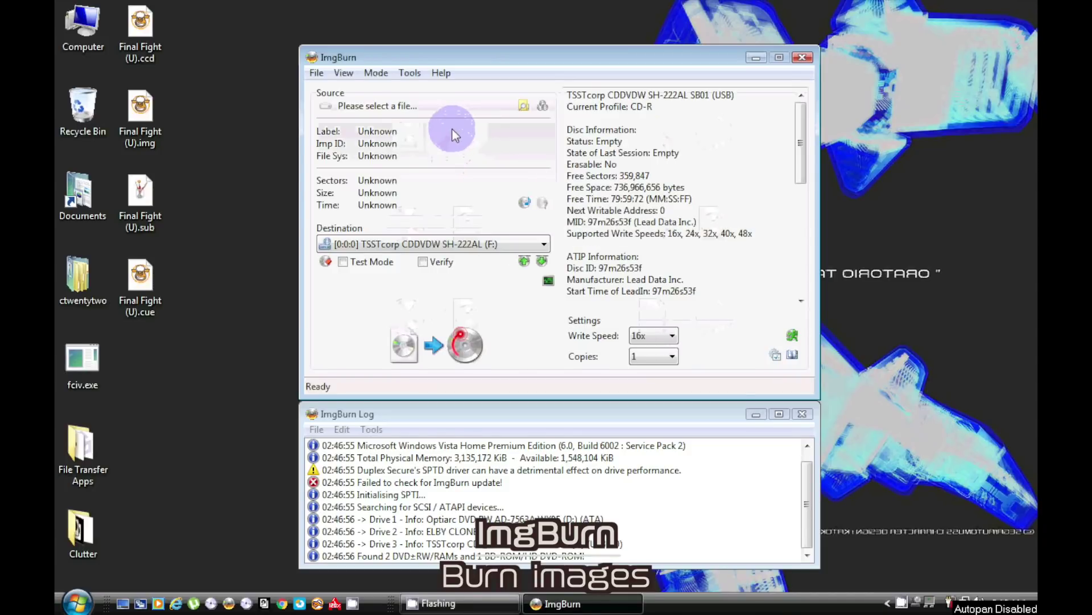
pyautogui.click(145, 287)
pyautogui.moveTo(145, 287); pyautogui.dragTo(360, 98)
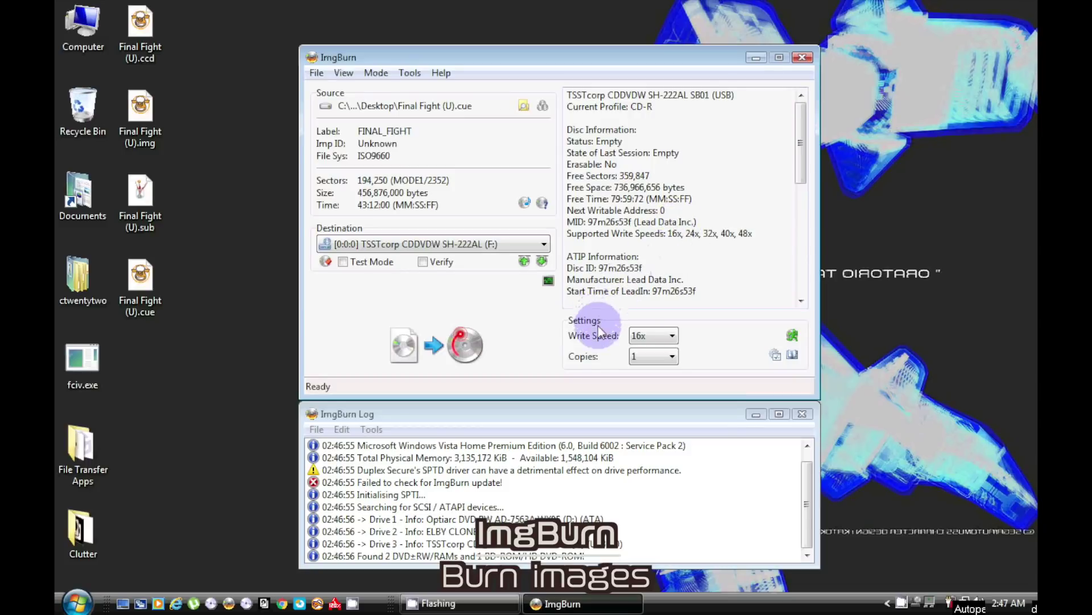
pyautogui.click(463, 343)
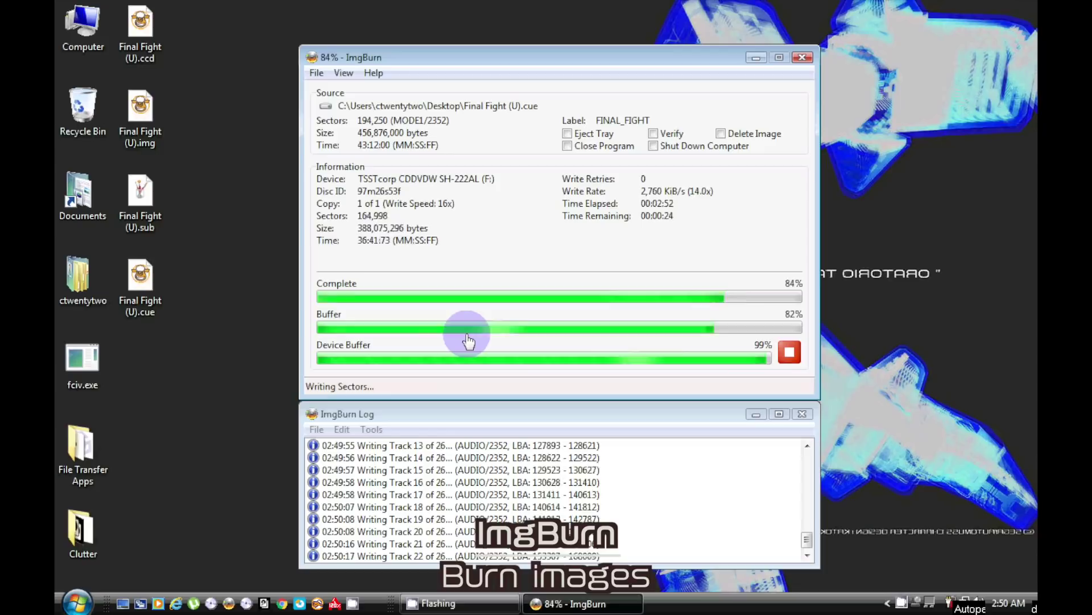
pyautogui.click(608, 350)
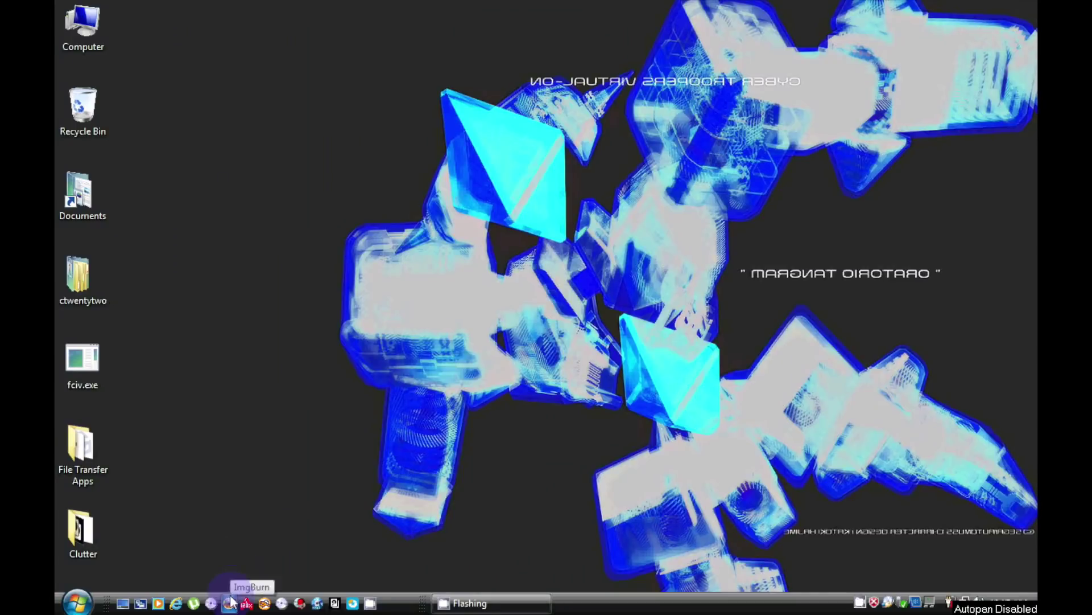
# - In ImgBurn's Create image mode, set source ELBY CLONEDRIVE (G:) and destination Desktop FINAL_FIGHT.BIN
pyautogui.click(230, 601)
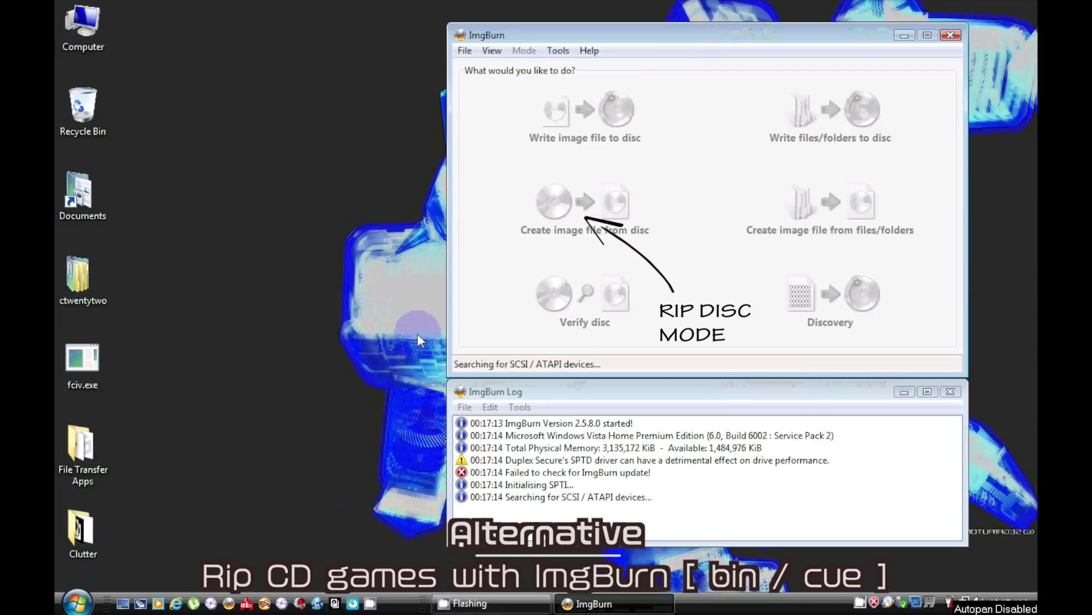
pyautogui.click(585, 216)
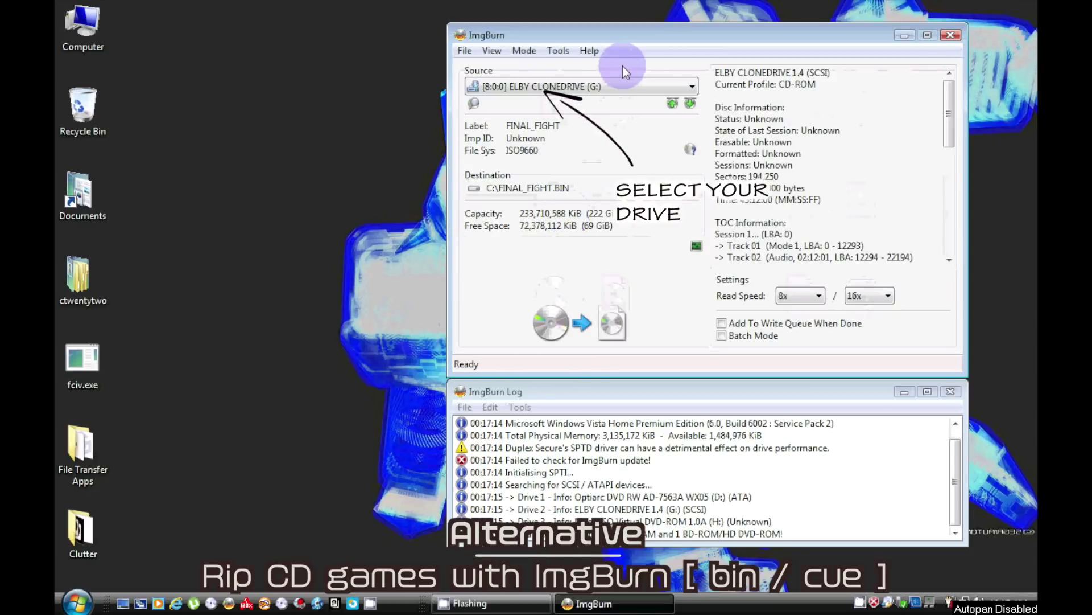
pyautogui.click(621, 85)
pyautogui.click(610, 124)
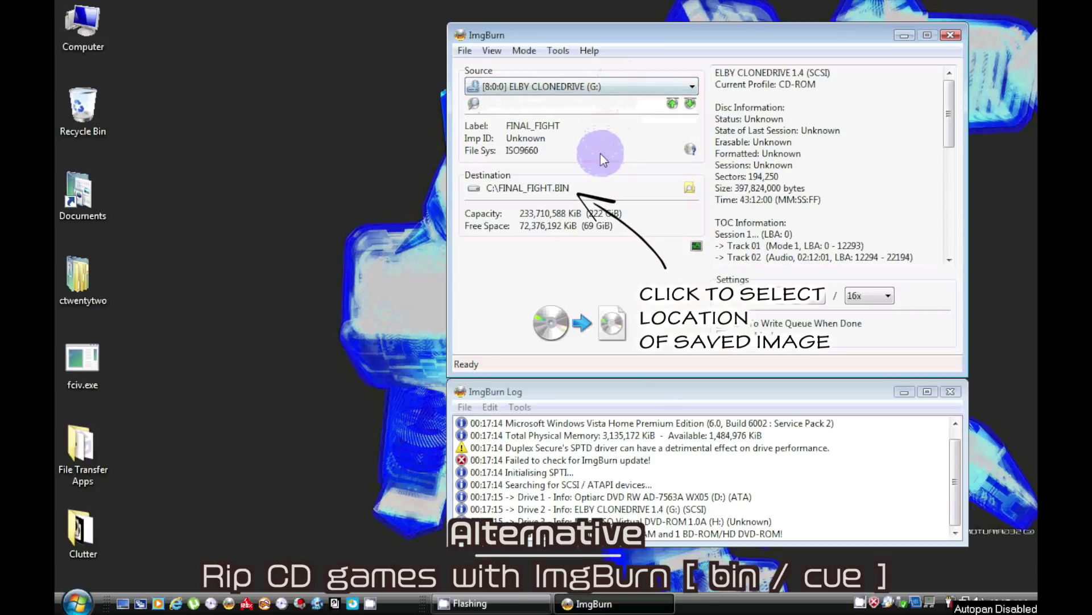
pyautogui.click(688, 192)
pyautogui.click(503, 181)
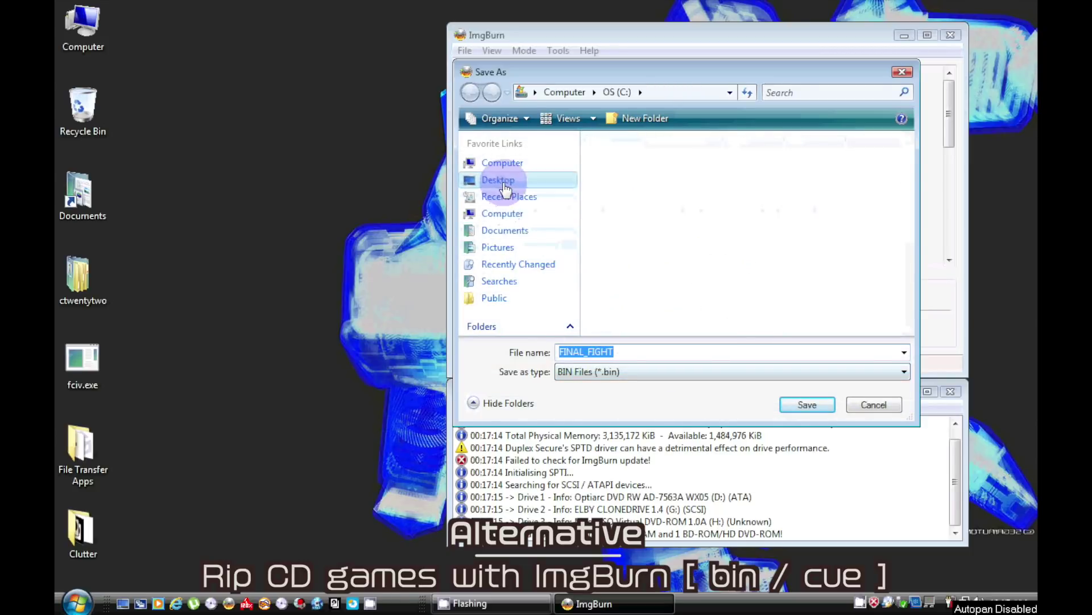
pyautogui.click(788, 405)
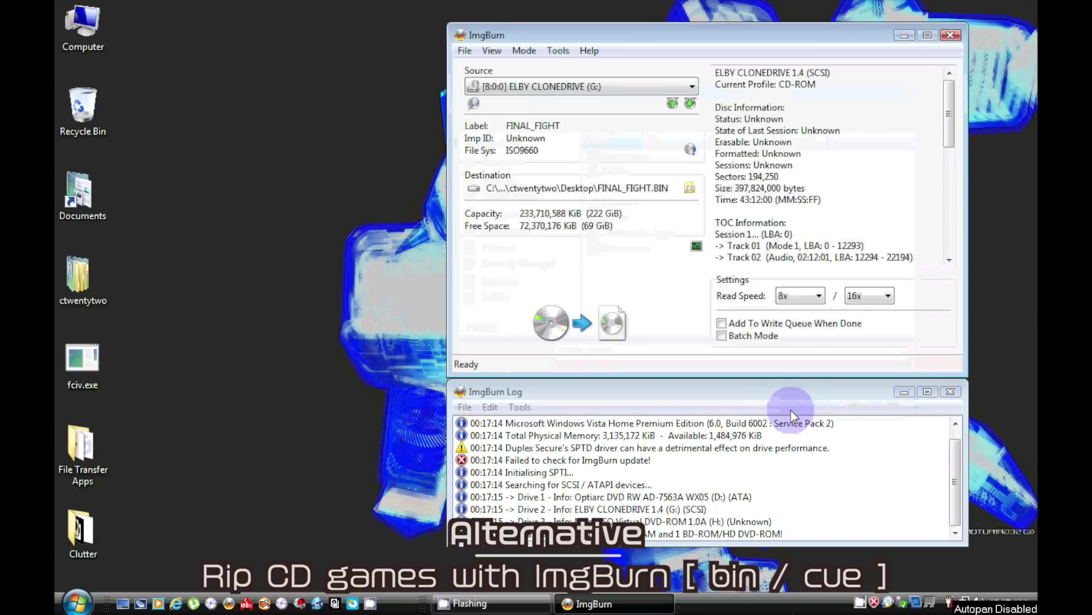
# - Read the disc into FINAL_FIGHT.BIN, then close ImgBurn
pyautogui.click(589, 323)
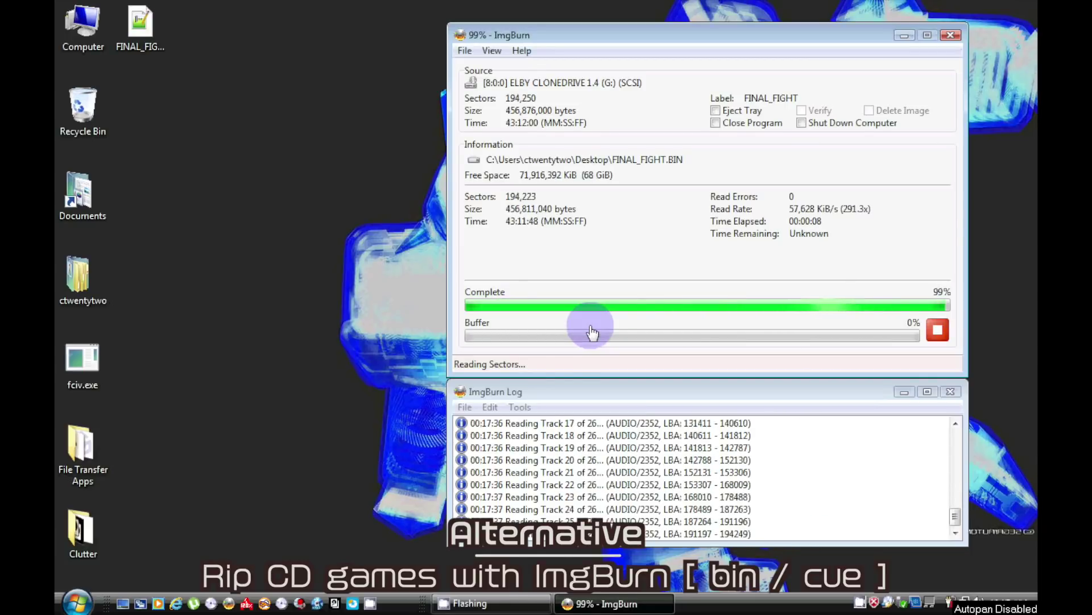
pyautogui.click(600, 353)
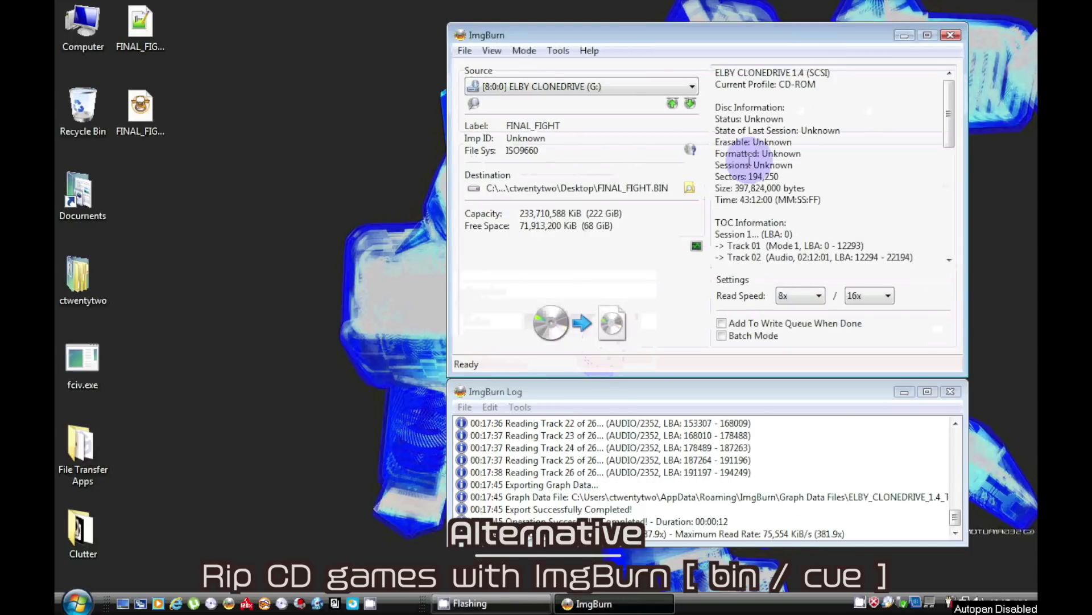
pyautogui.click(950, 35)
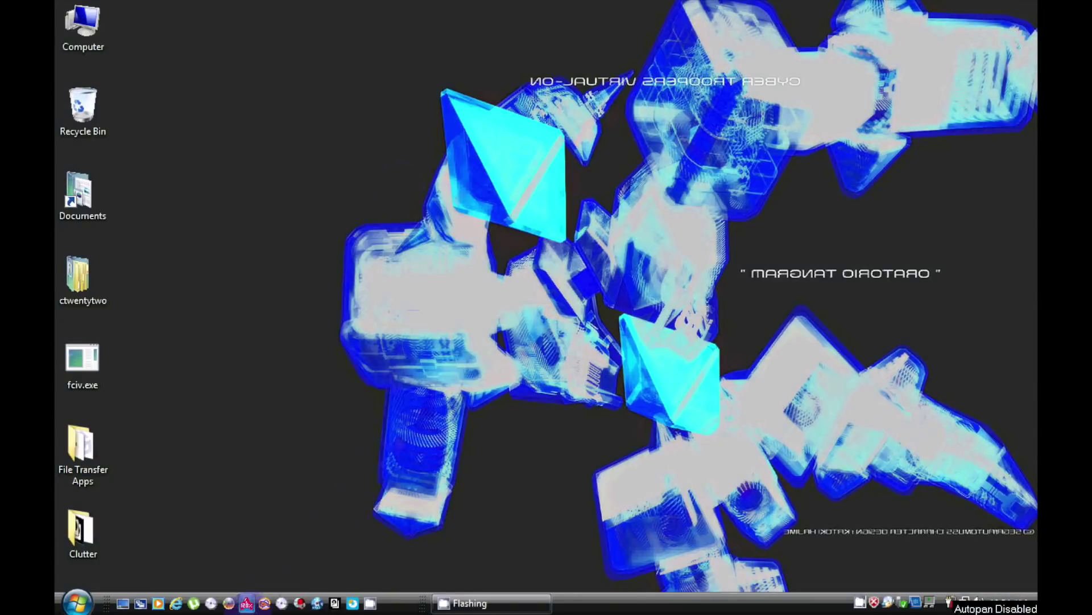
# - In Alcohol 120%'s Image Making Wizard, keep the Play Station datatype and drive F:
pyautogui.click(246, 602)
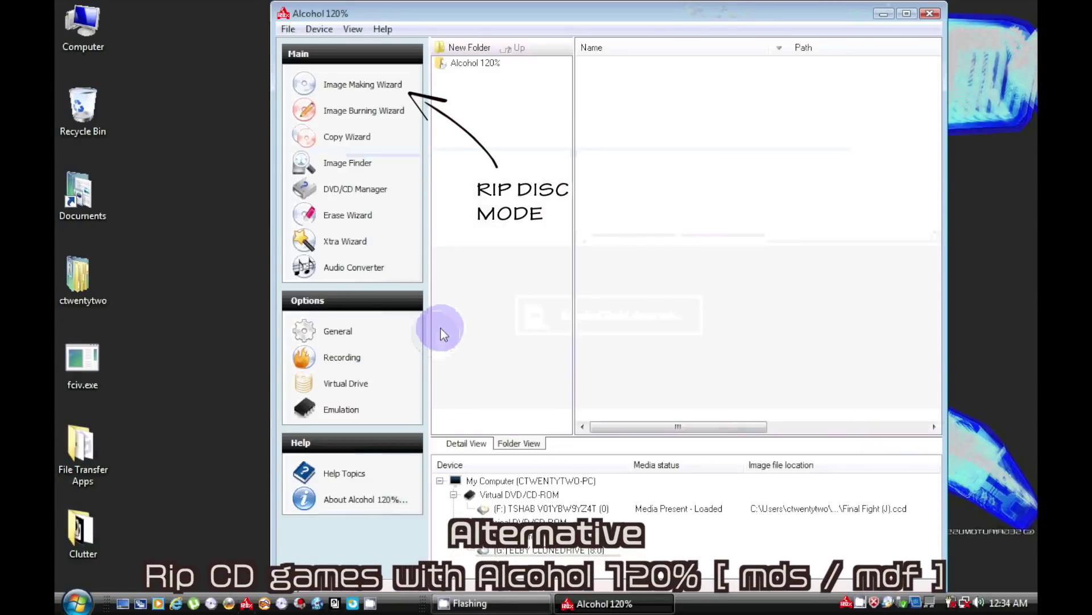
pyautogui.click(375, 85)
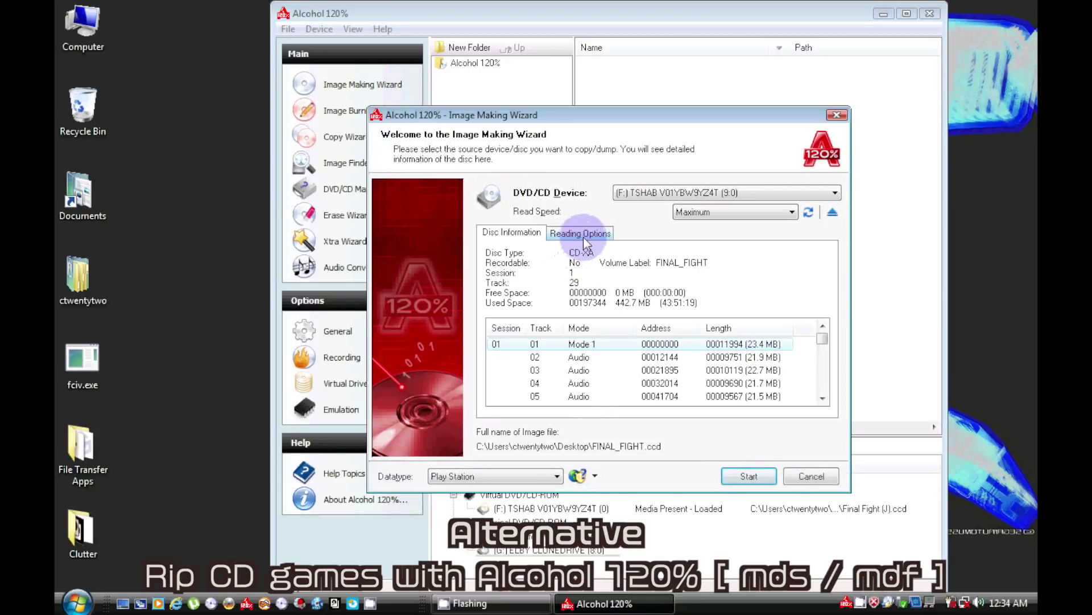
pyautogui.click(556, 477)
pyautogui.click(556, 477)
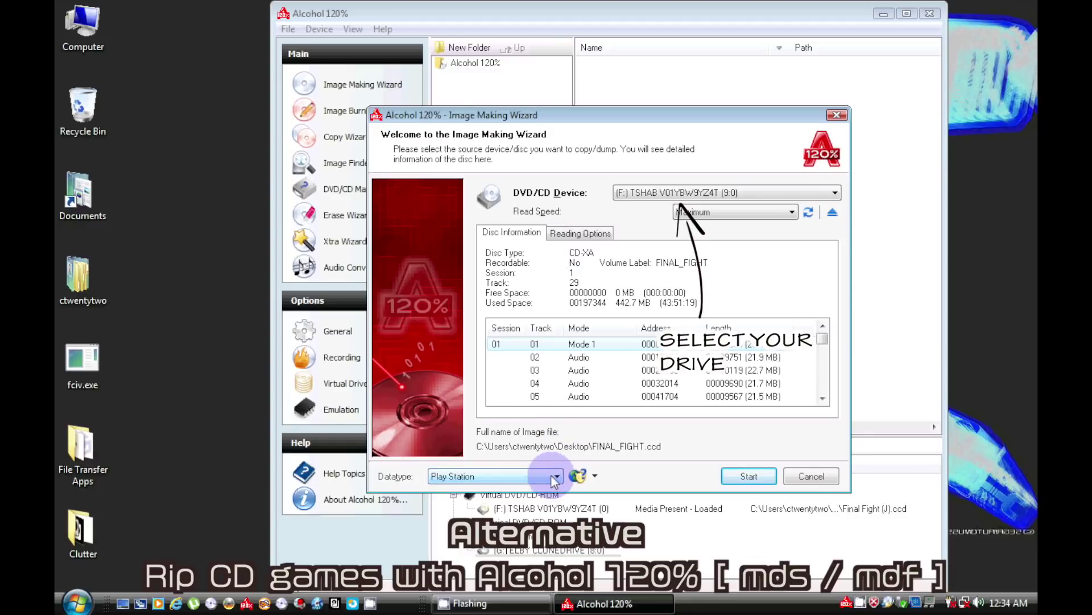
pyautogui.click(657, 192)
pyautogui.click(617, 234)
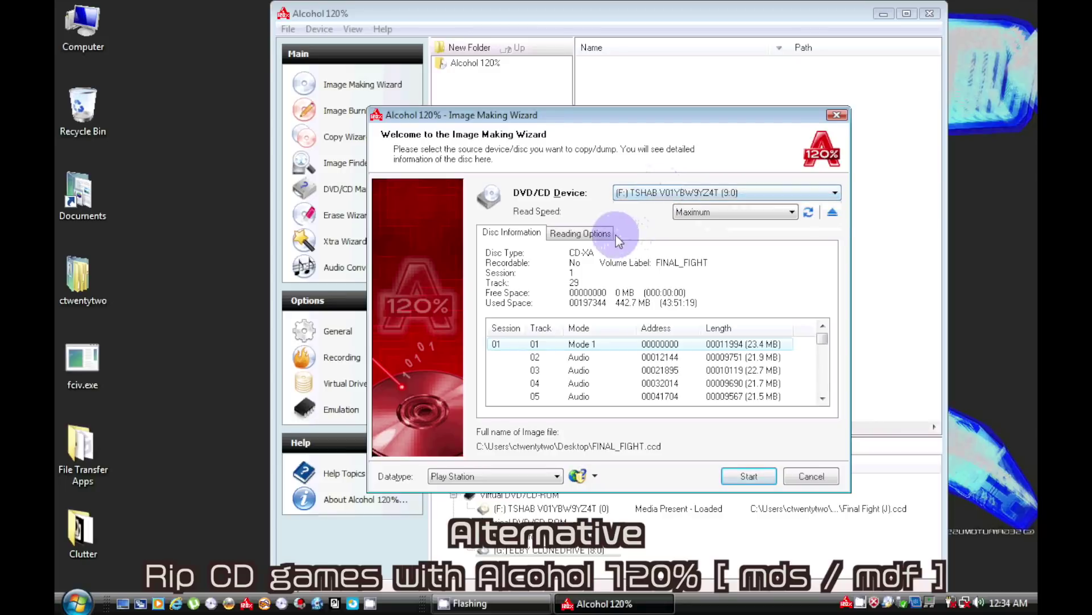
# - Set image format to Media Descriptor (*.mds) and rip the disc to FINAL_FIGHT on the desktop
pyautogui.click(613, 233)
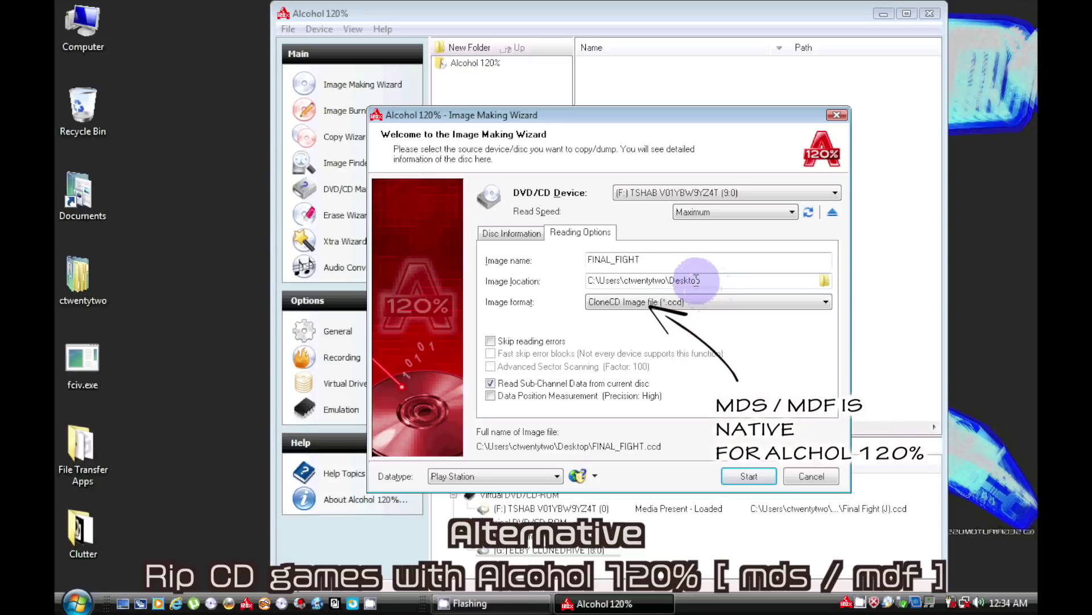
pyautogui.click(698, 300)
pyautogui.click(693, 313)
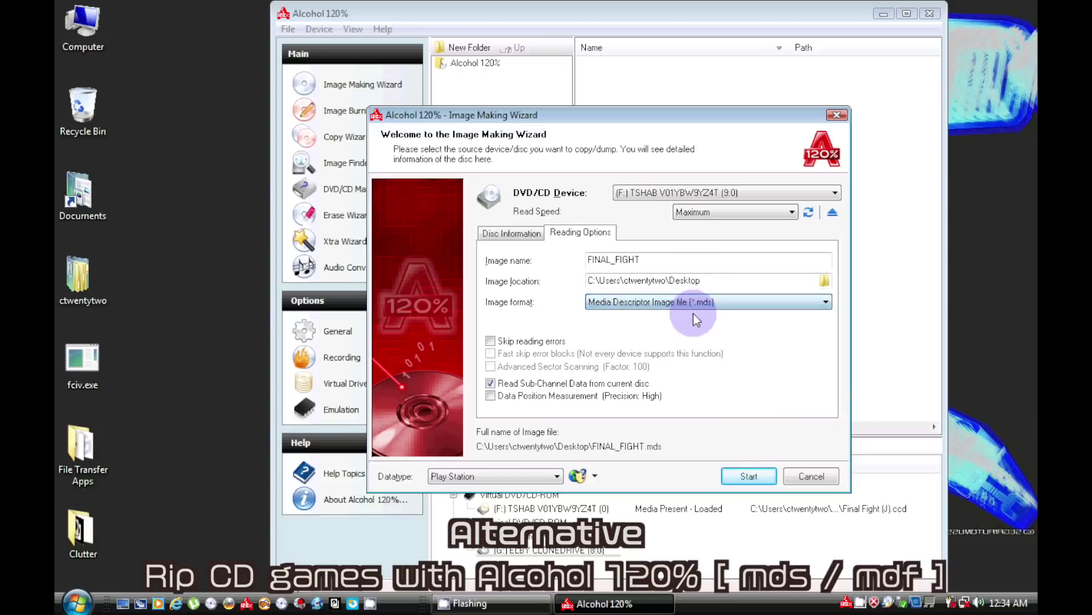
pyautogui.click(763, 481)
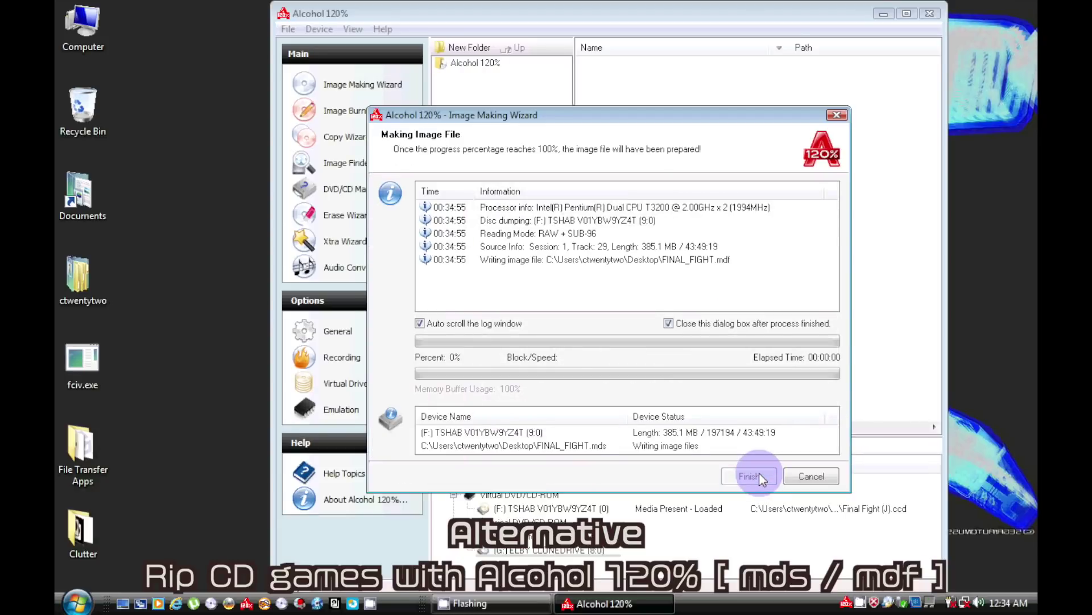
pyautogui.click(151, 26)
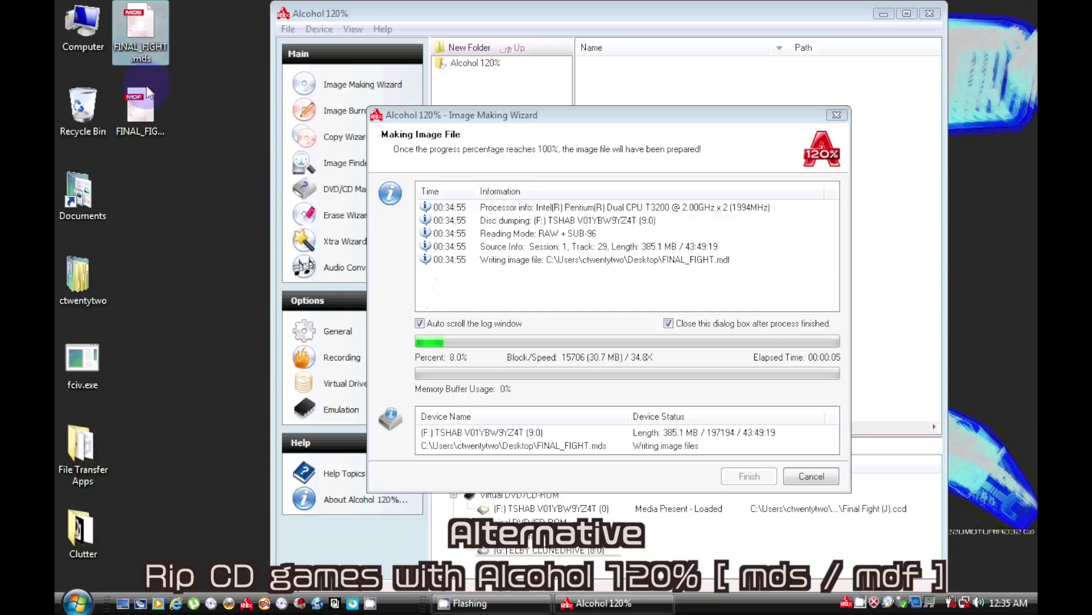
pyautogui.click(144, 102)
pyautogui.click(206, 105)
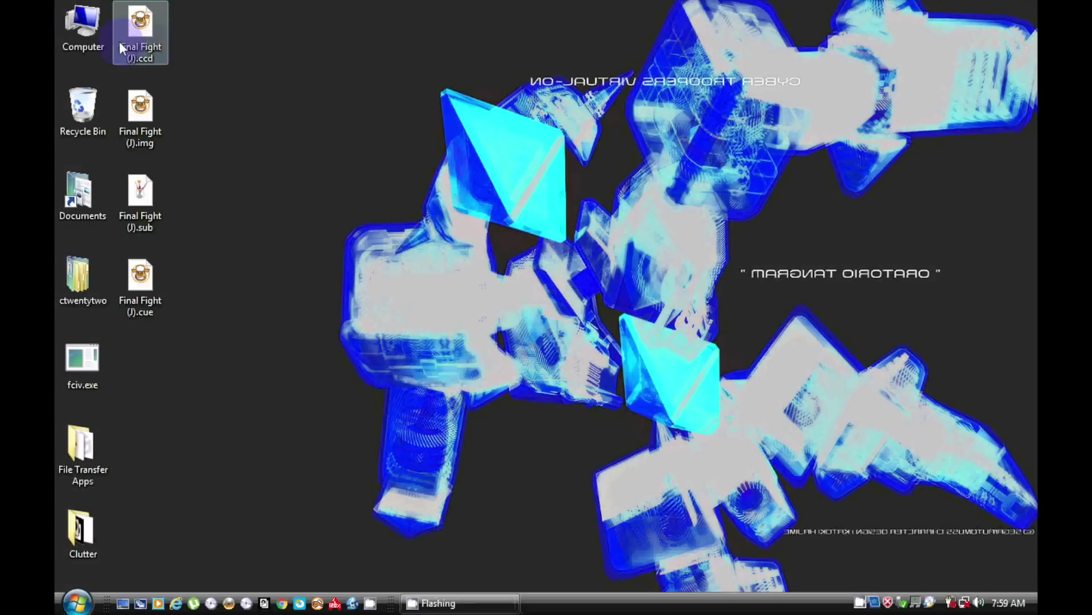
# - Mount Final Fight (J).ccd with Virtual CloneDrive and dismiss AutoPlay
pyautogui.doubleClick(102, 34)
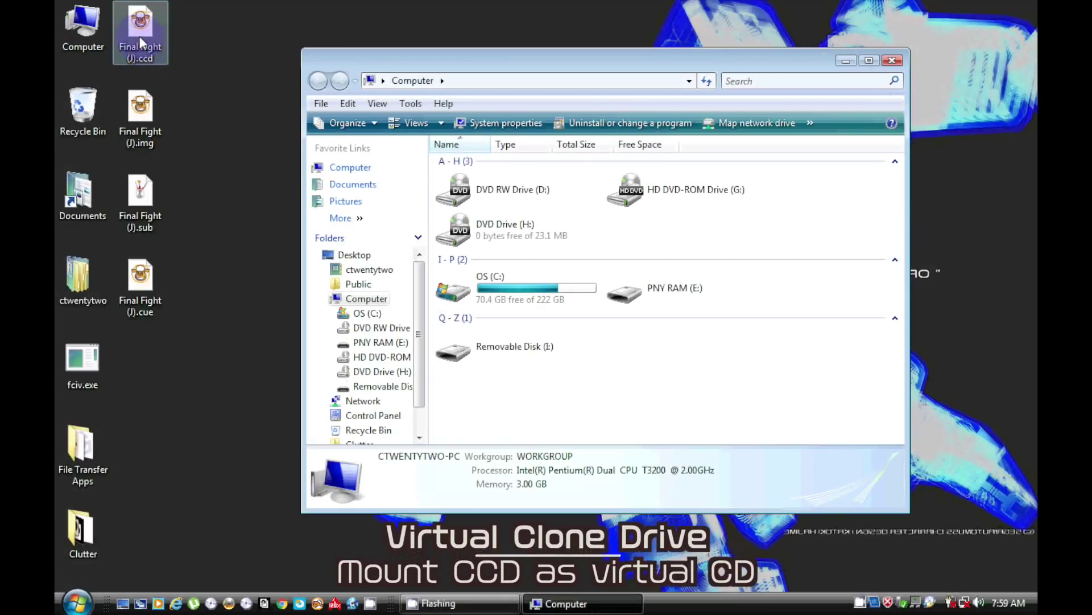
pyautogui.rightClick(139, 36)
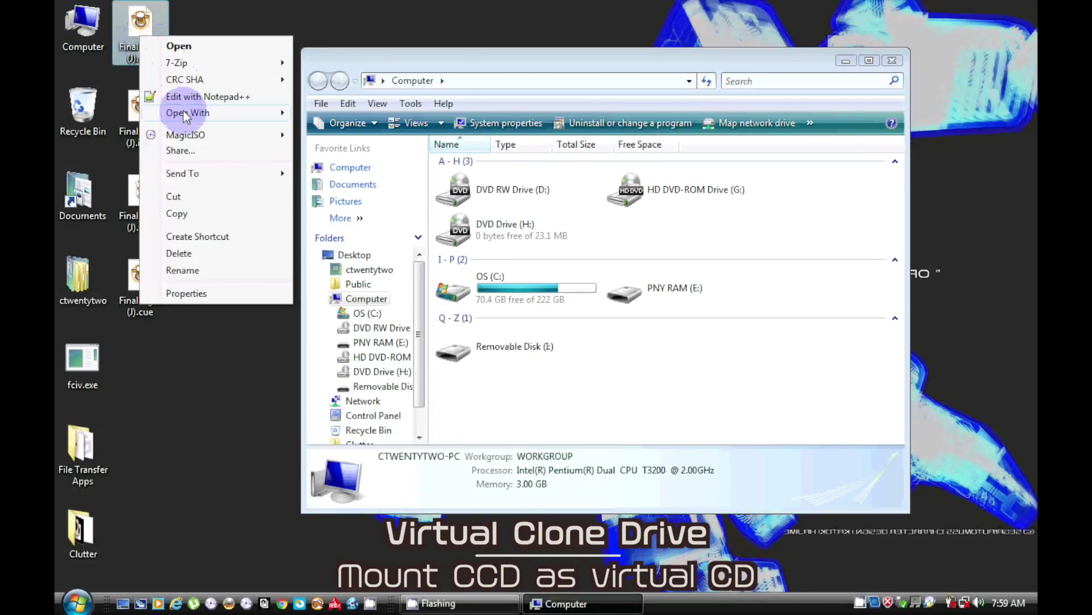
pyautogui.moveTo(184, 110)
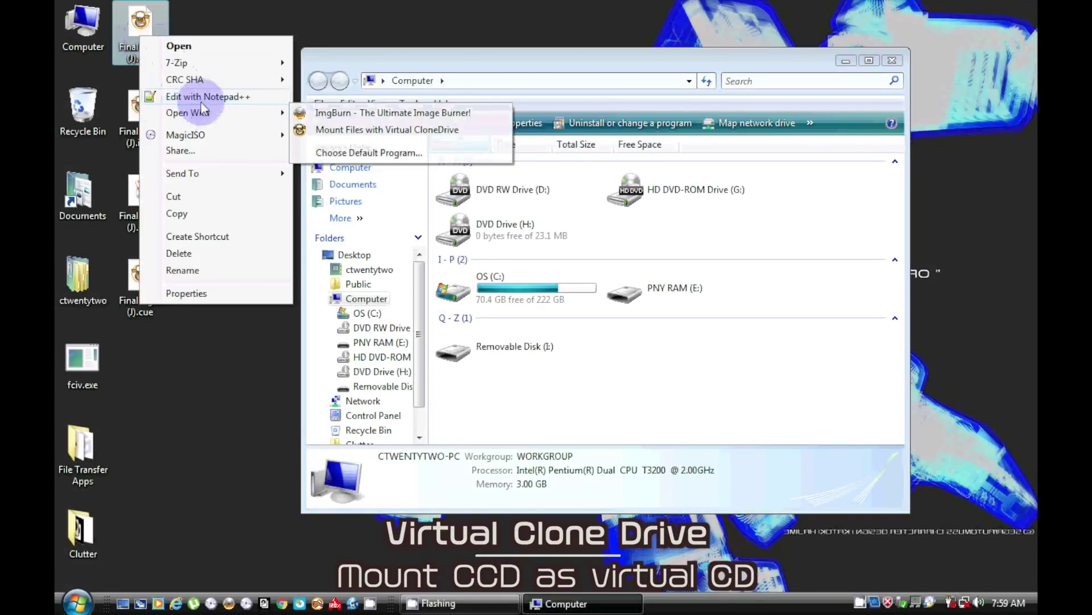
pyautogui.click(335, 132)
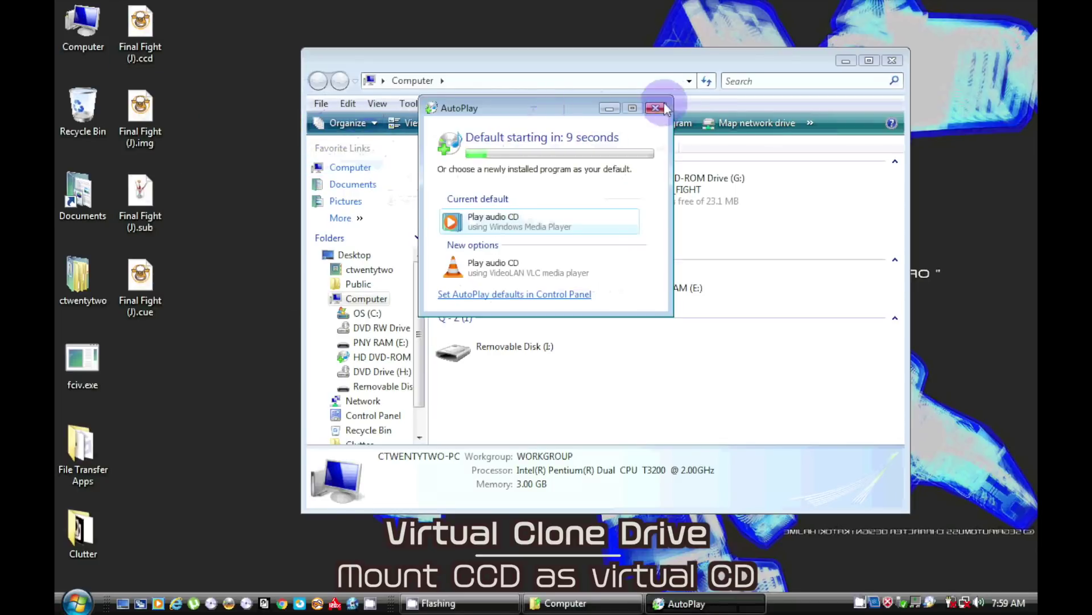
pyautogui.click(663, 108)
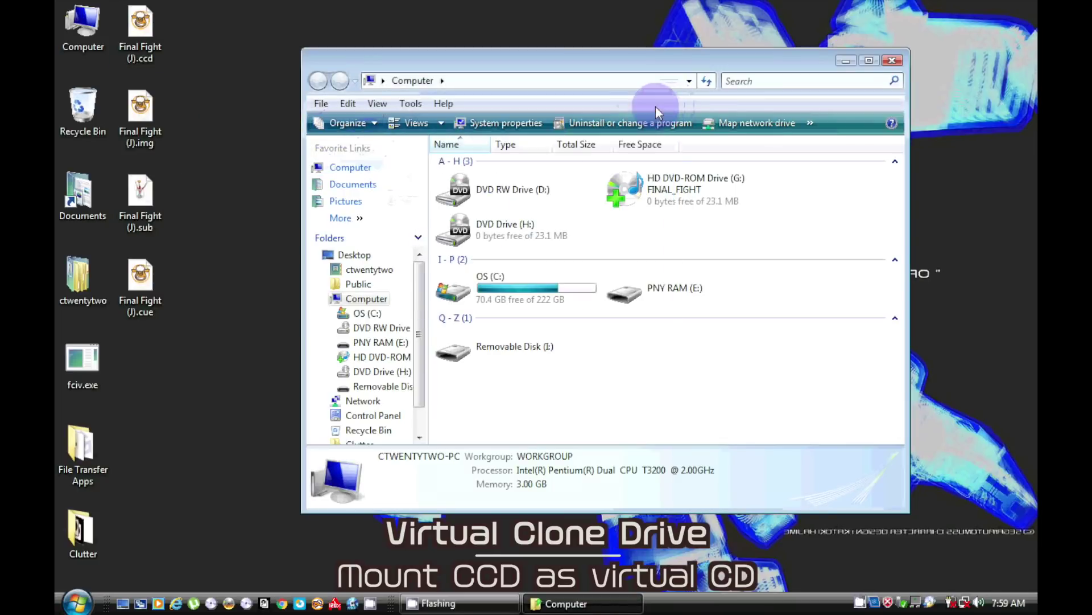
# - Mount Final Fight (J).cue on drive H: via MagicISO, then eject drive G:
pyautogui.rightClick(148, 283)
pyautogui.moveTo(216, 383)
pyautogui.moveTo(322, 387)
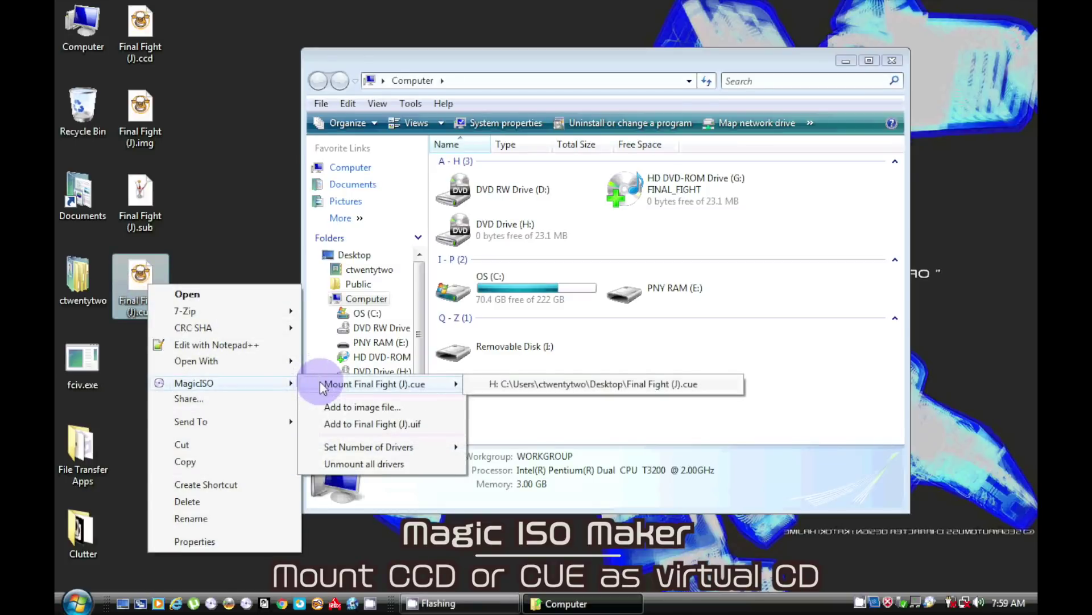
pyautogui.click(548, 383)
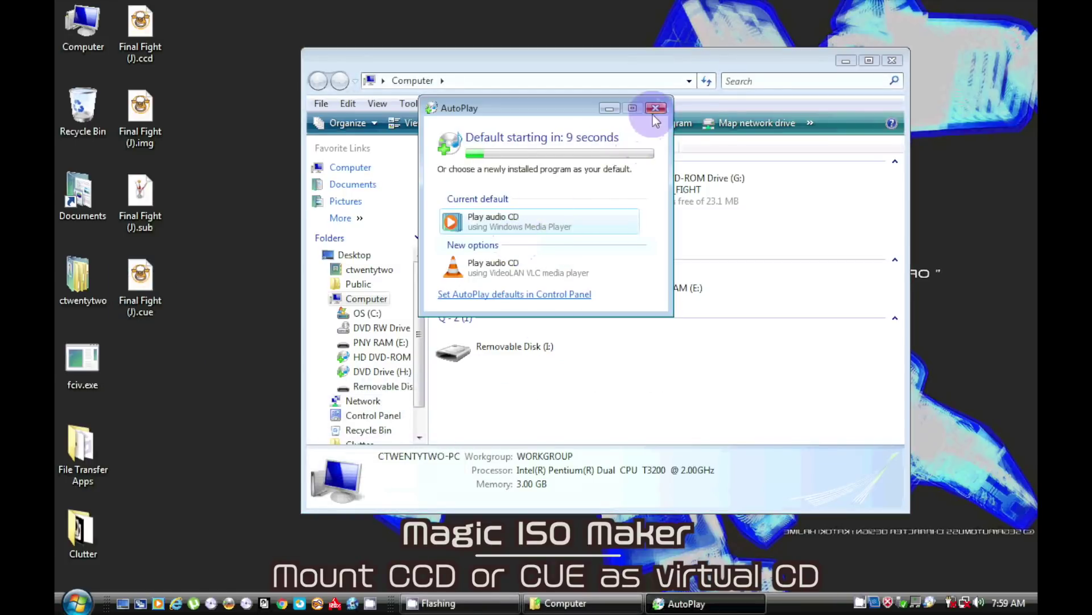
pyautogui.click(655, 108)
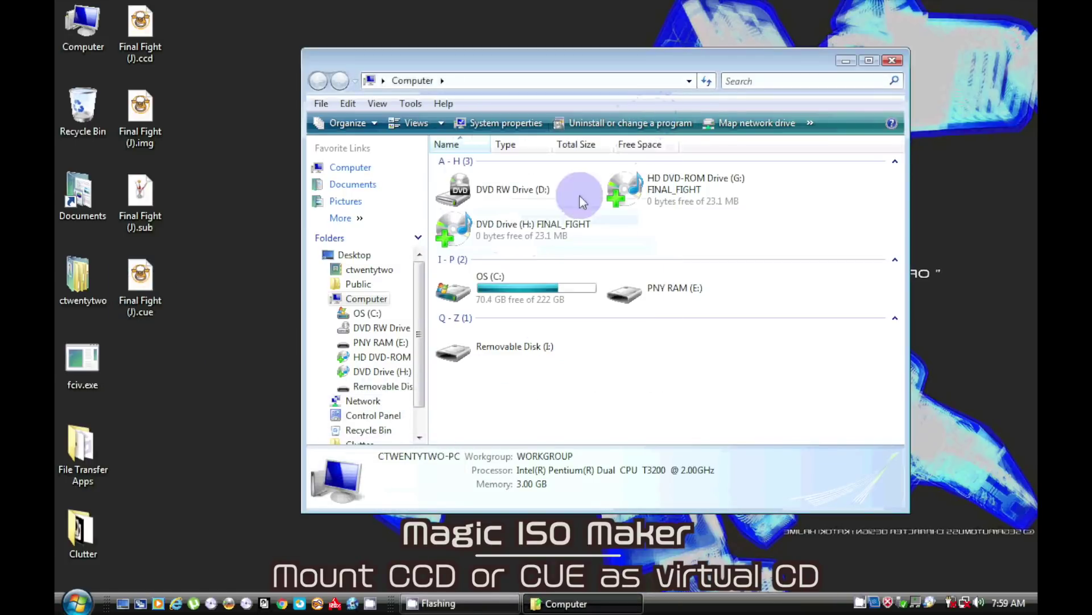
pyautogui.rightClick(625, 200)
pyautogui.click(654, 416)
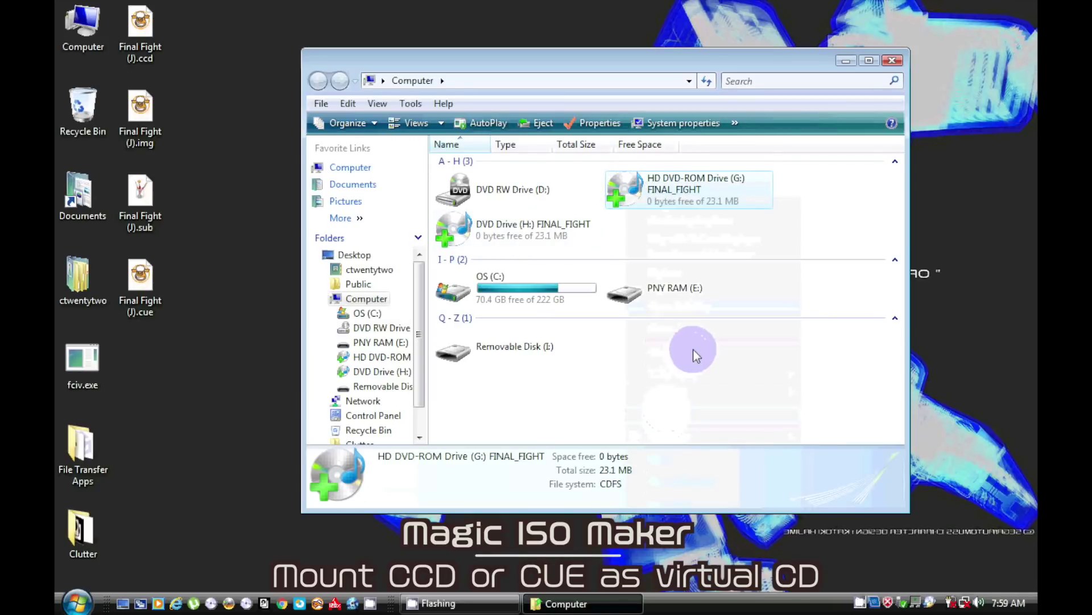
# - Close the Computer window and launch Windows Media Player from the Start menu
pyautogui.click(892, 60)
pyautogui.click(76, 602)
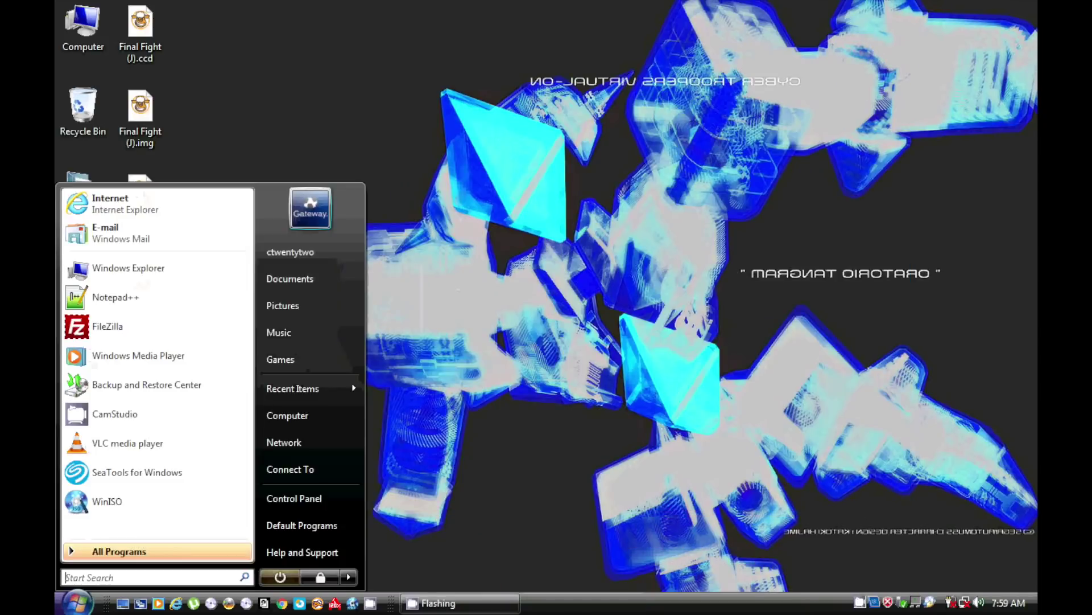
pyautogui.click(169, 357)
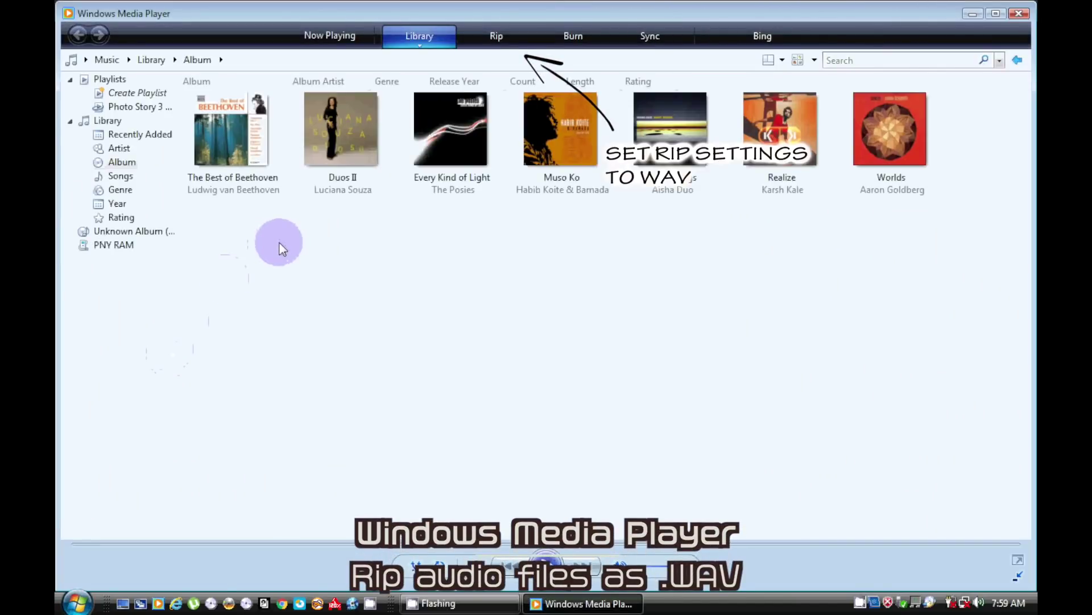
# - Rip the CD's audio tracks as WAV (Lossless), then open the Unknown Album in the library
pyautogui.click(488, 34)
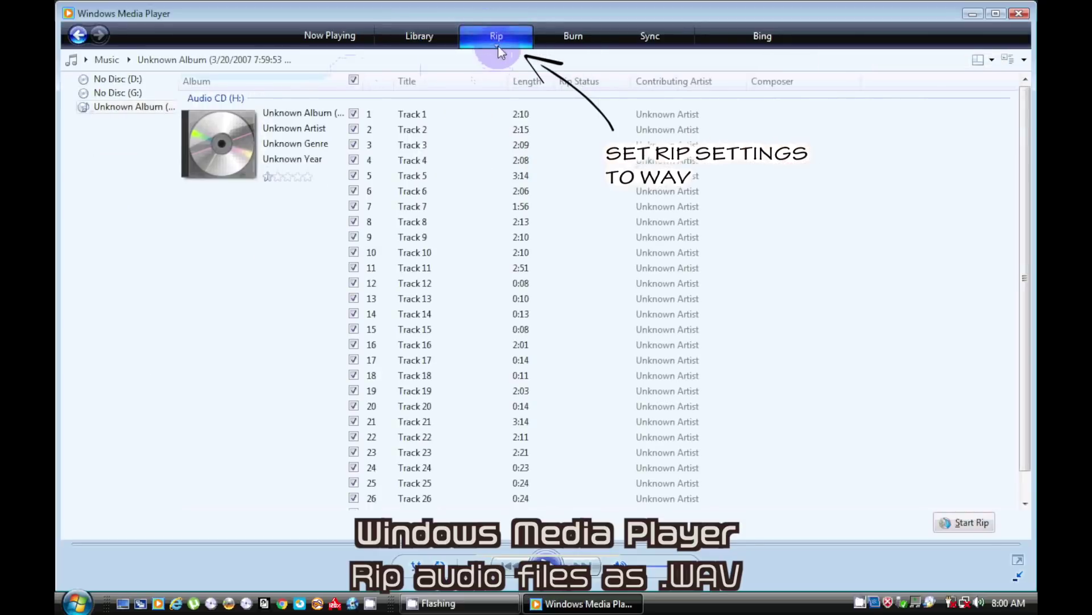
pyautogui.click(497, 46)
pyautogui.moveTo(539, 86)
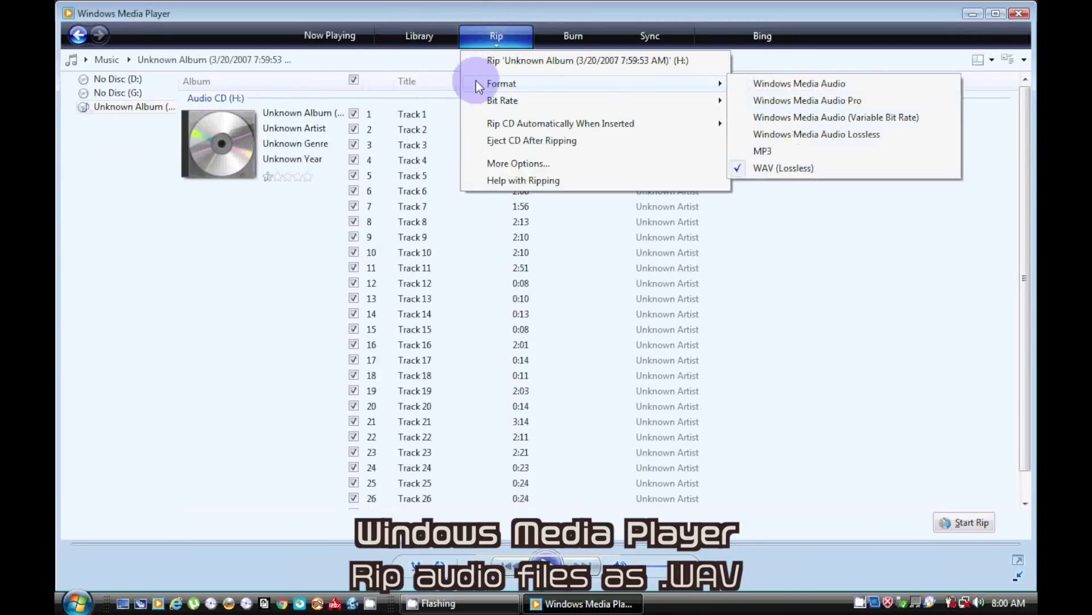
pyautogui.click(434, 63)
pyautogui.click(964, 522)
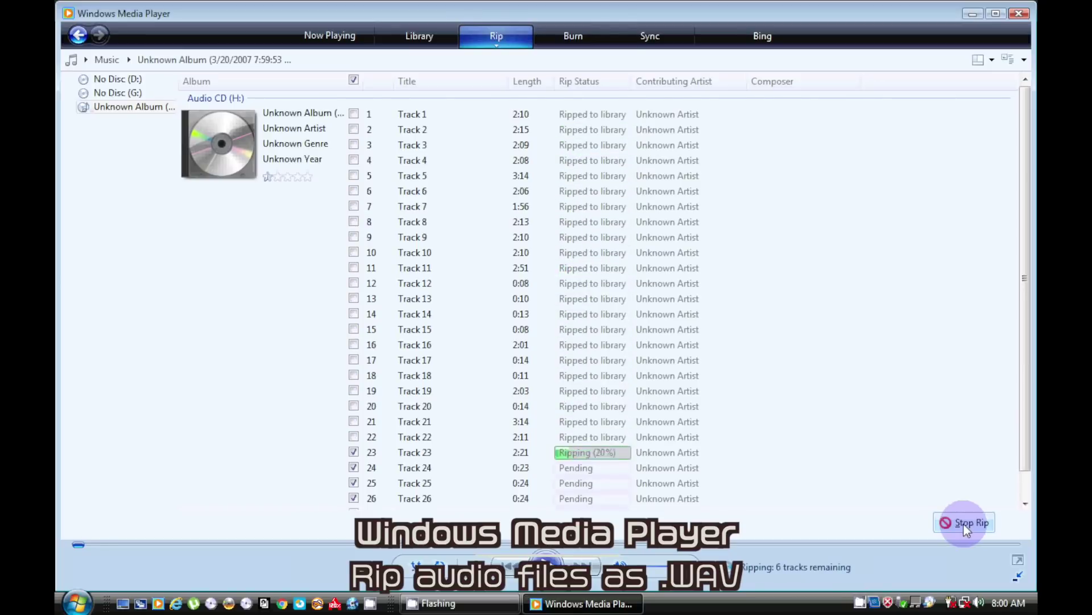
pyautogui.click(544, 361)
pyautogui.click(420, 35)
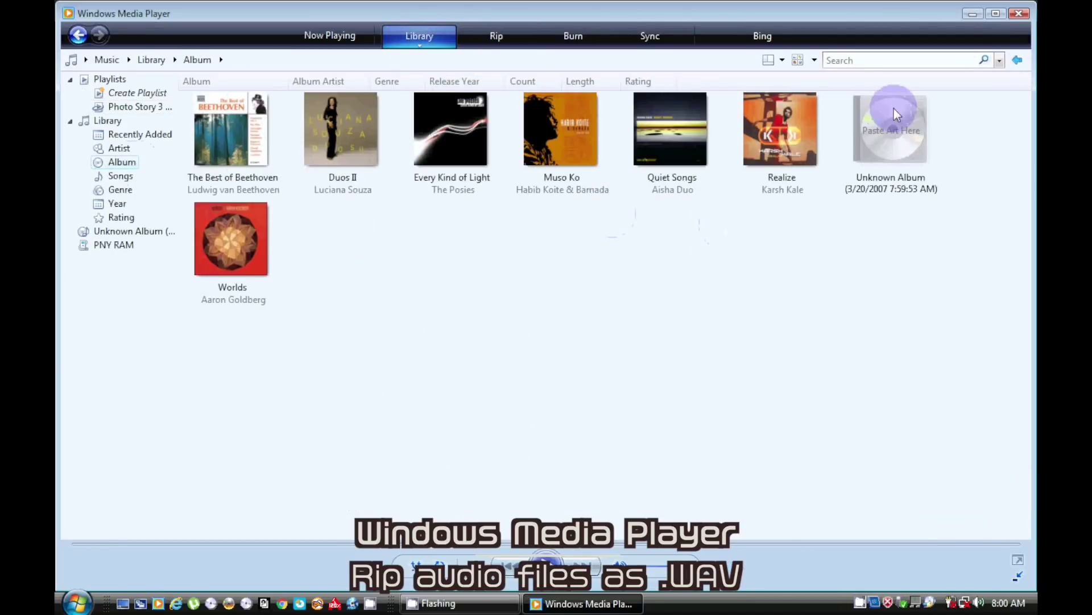
pyautogui.doubleClick(897, 115)
# - Copy the ripped album folder from Unknown Artist onto the desktop
pyautogui.rightClick(488, 175)
pyautogui.click(507, 382)
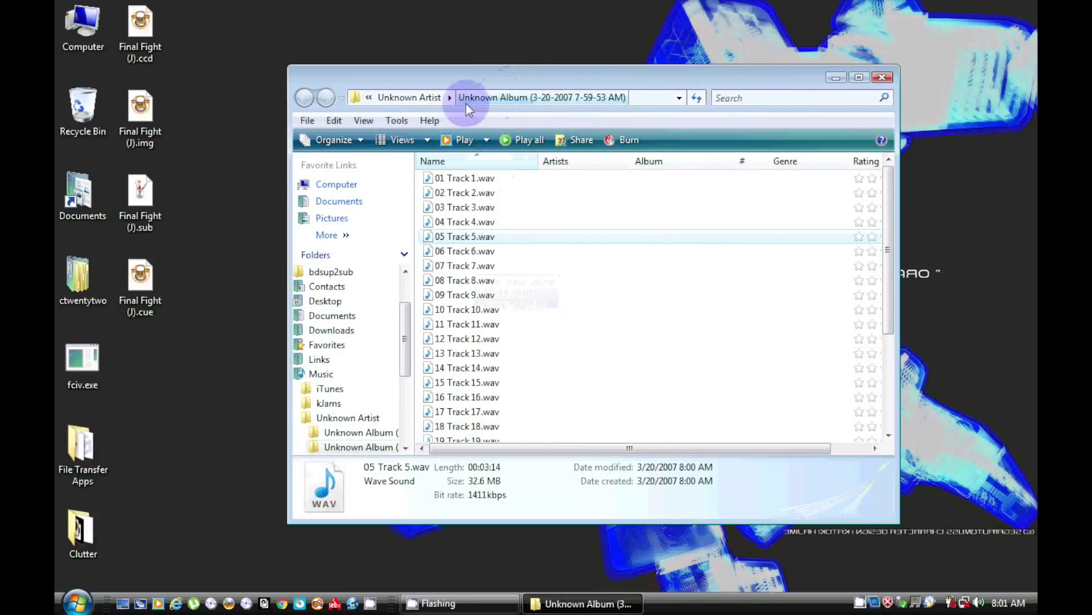
pyautogui.click(409, 98)
pyautogui.moveTo(473, 192); pyautogui.dragTo(190, 378)
pyautogui.click(888, 77)
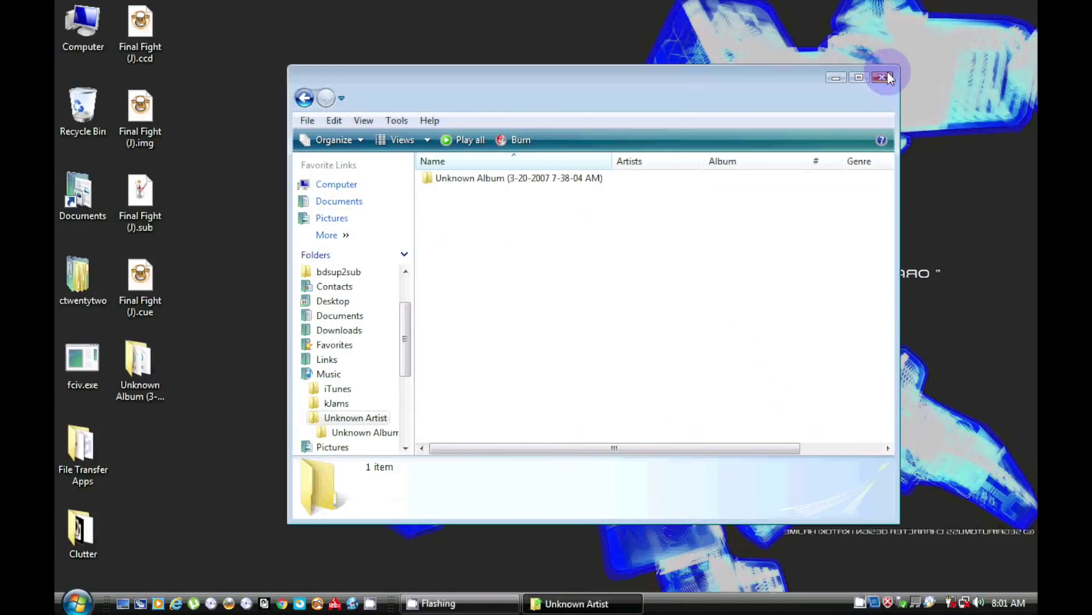
# - Rename the desktop folder to Final Fight (J) and check Computer shows FINAL_FIGHT on H:
pyautogui.click(162, 374)
pyautogui.press('F2')
pyautogui.write('Final Figh')
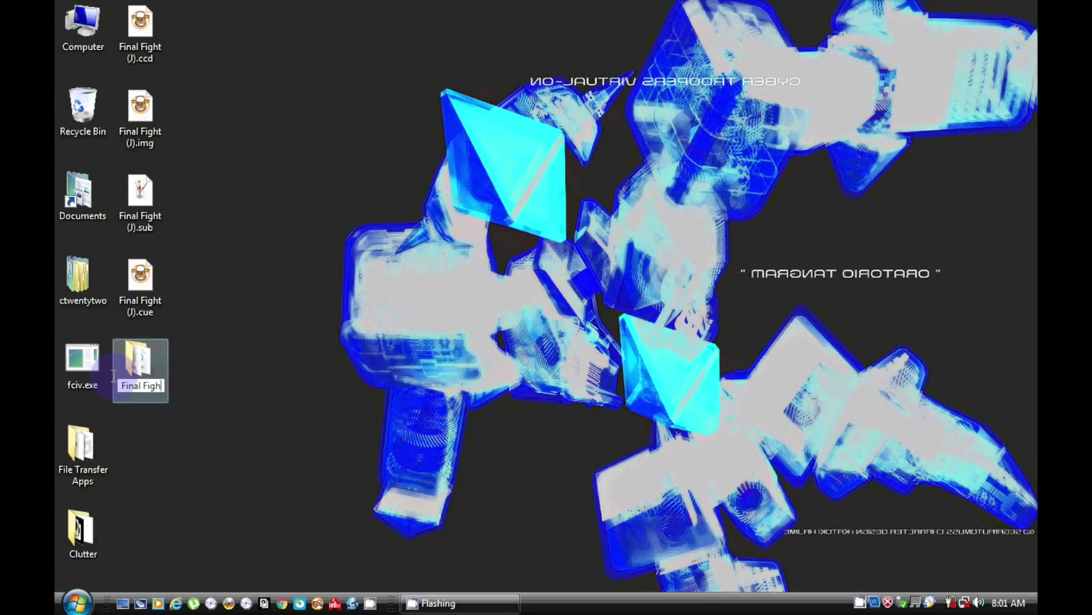
pyautogui.write('t (J)')
pyautogui.press('Return')
pyautogui.click(182, 437)
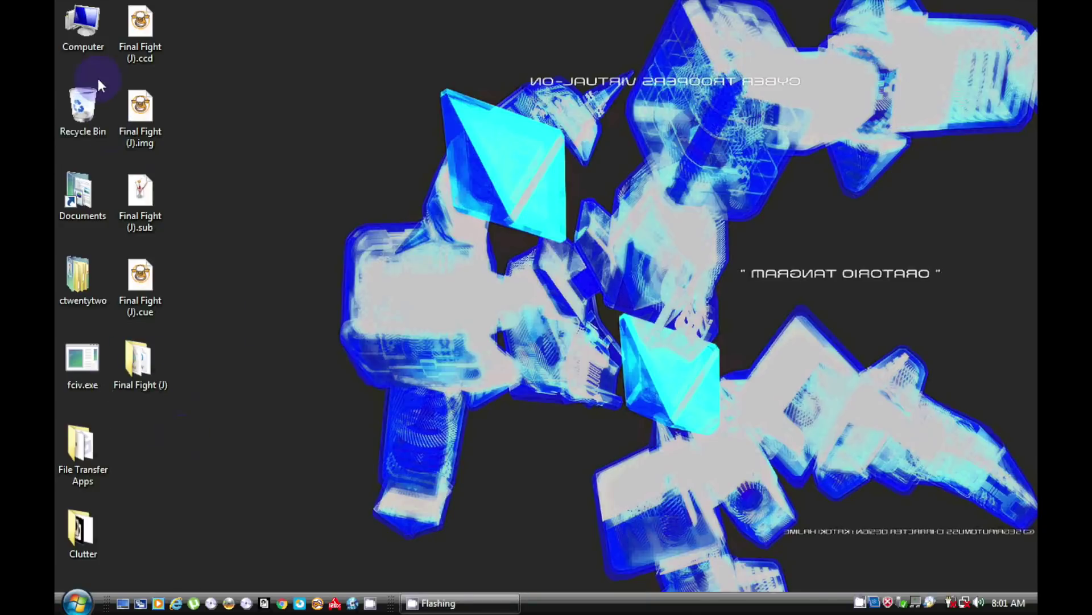
pyautogui.doubleClick(94, 42)
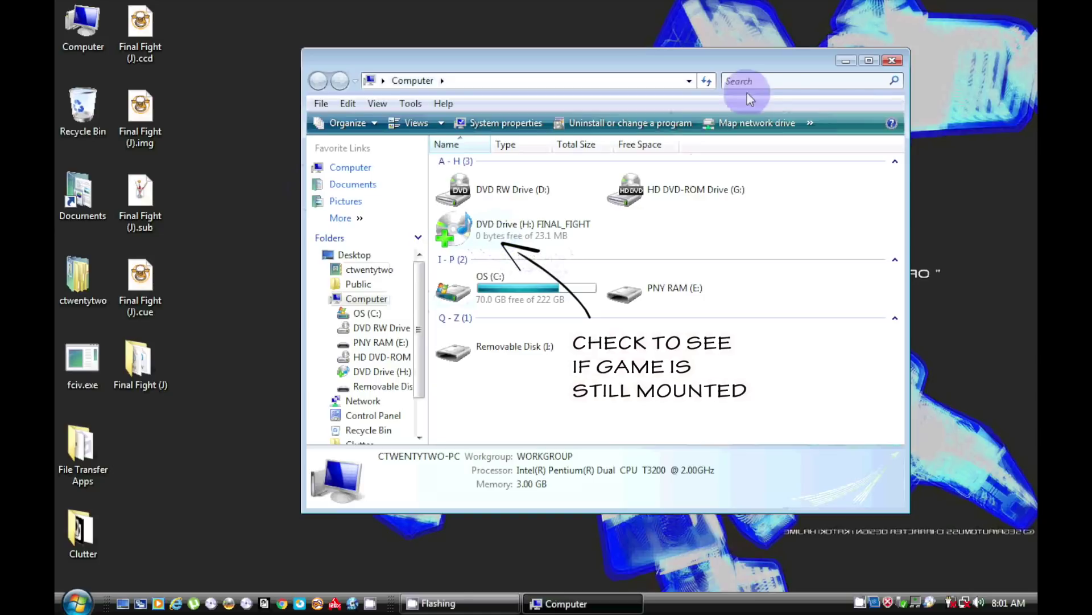
# - Start Magic ISO Maker's Make ISO From CDRom with source drive H: and Standard ISO format
pyautogui.click(893, 60)
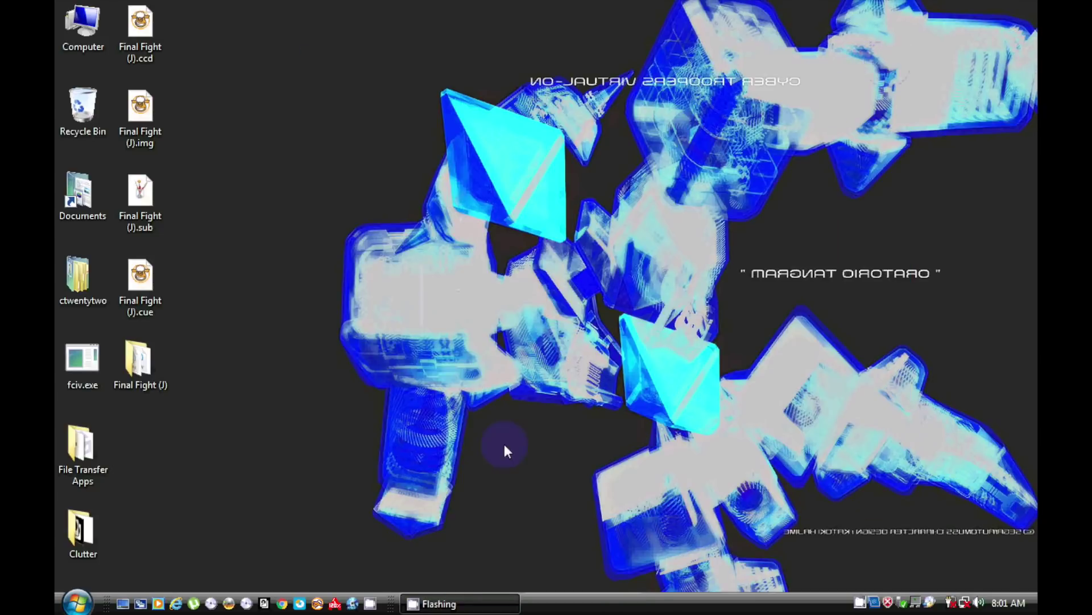
pyautogui.click(228, 602)
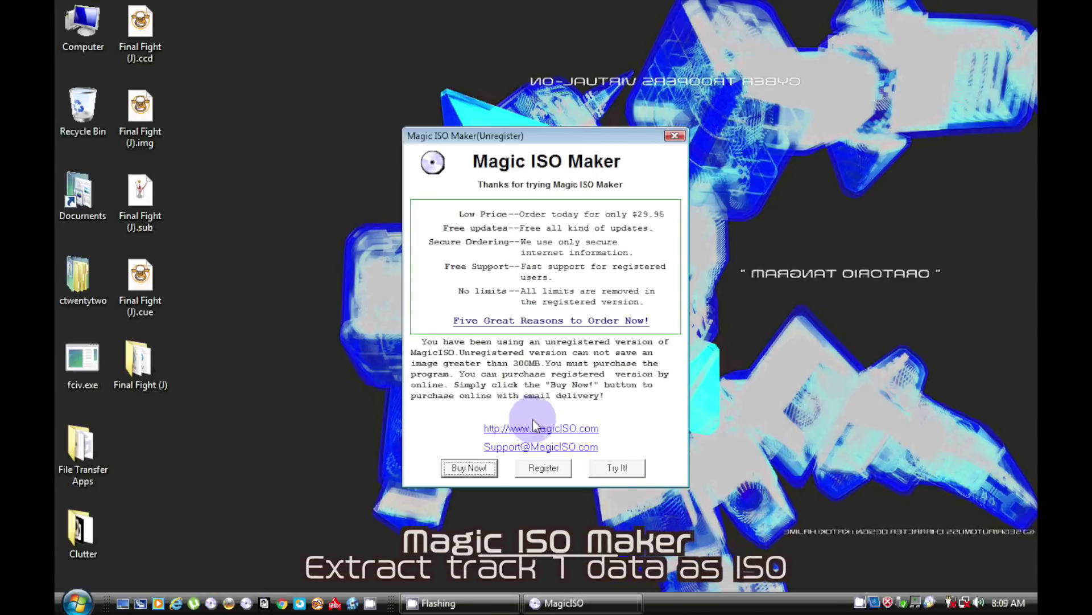
pyautogui.click(615, 468)
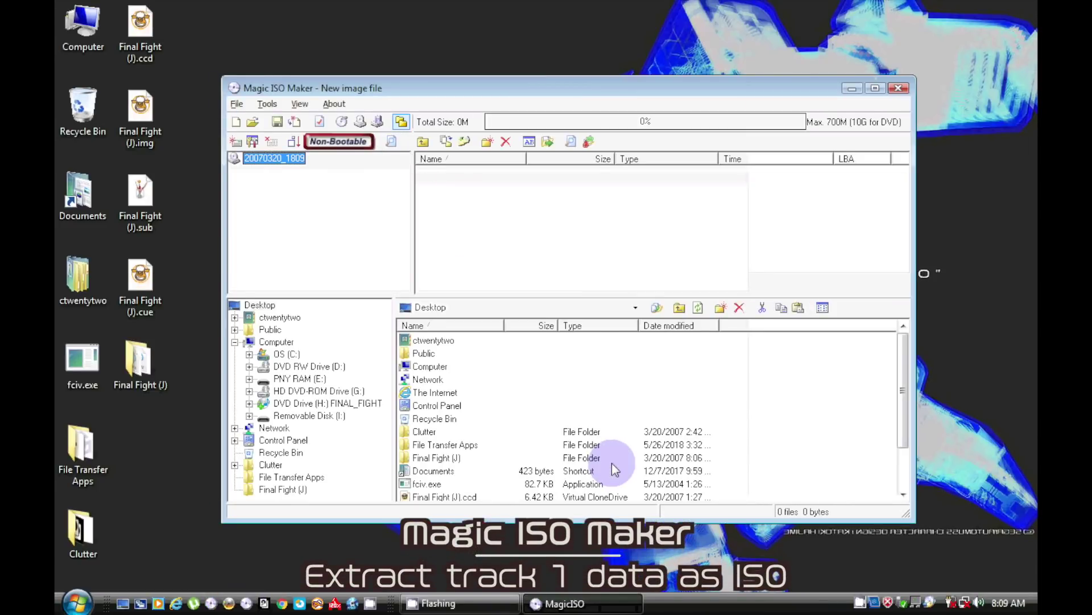
pyautogui.click(362, 121)
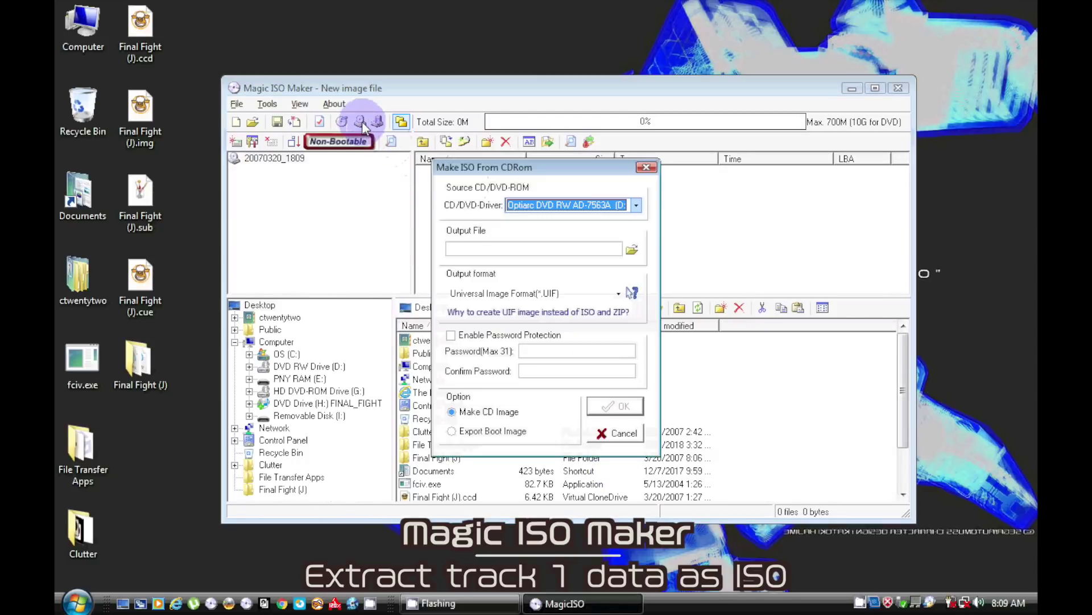
pyautogui.click(636, 205)
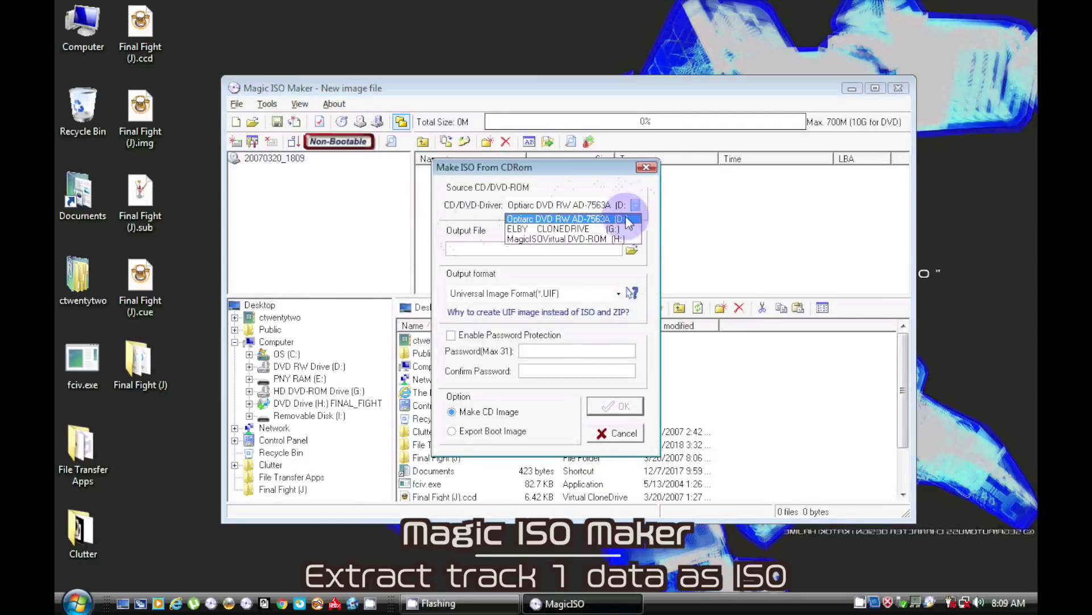
pyautogui.click(604, 239)
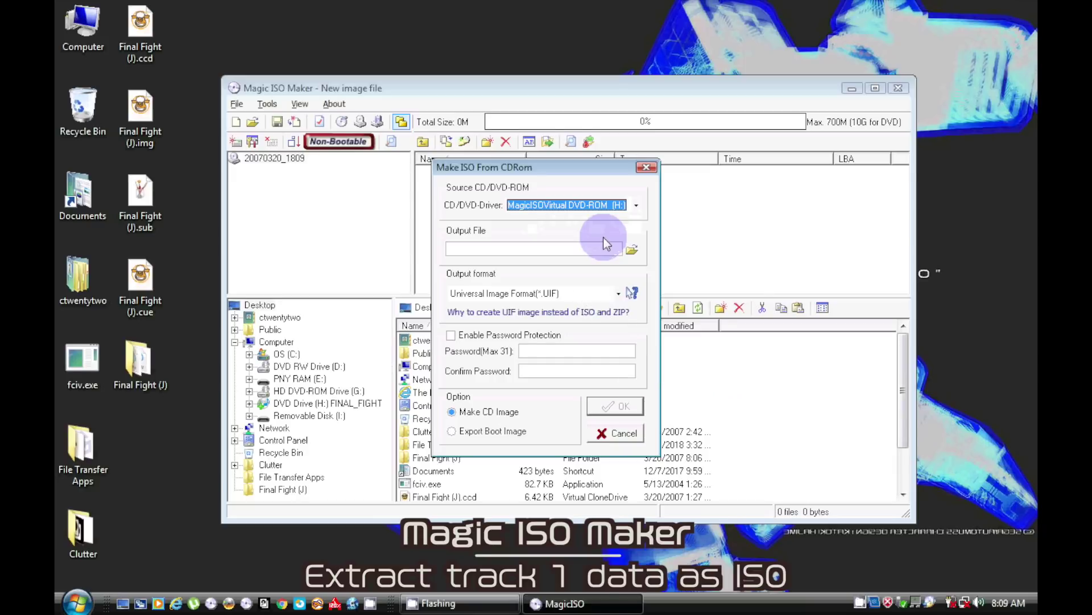
pyautogui.click(616, 292)
pyautogui.click(604, 311)
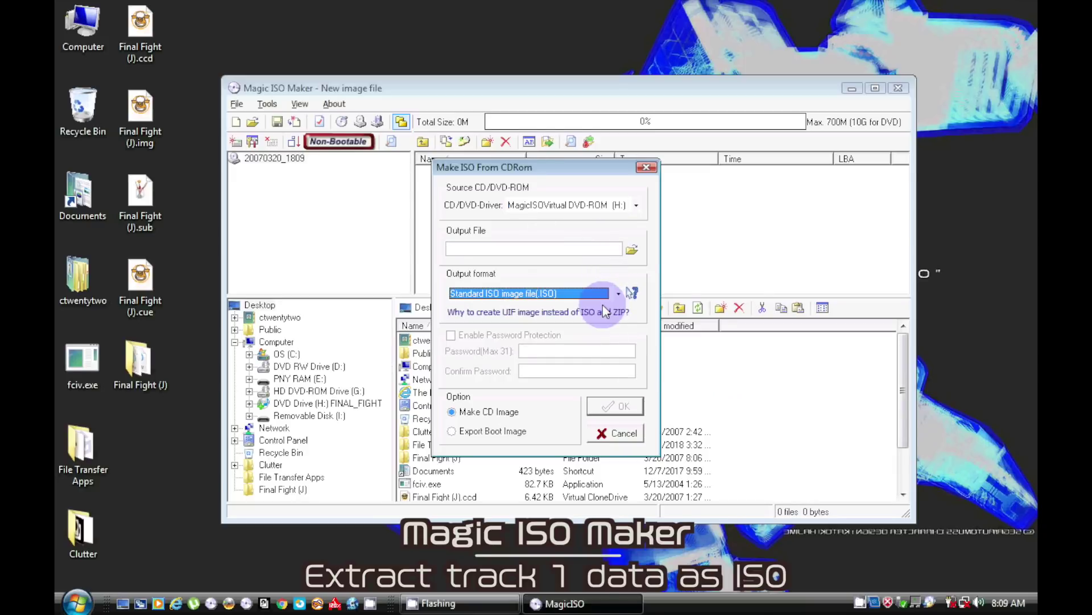
# - Save as Final Fight.iso on the desktop, extract data track 1, then close Magic ISO Maker
pyautogui.click(635, 251)
pyautogui.write('Final ')
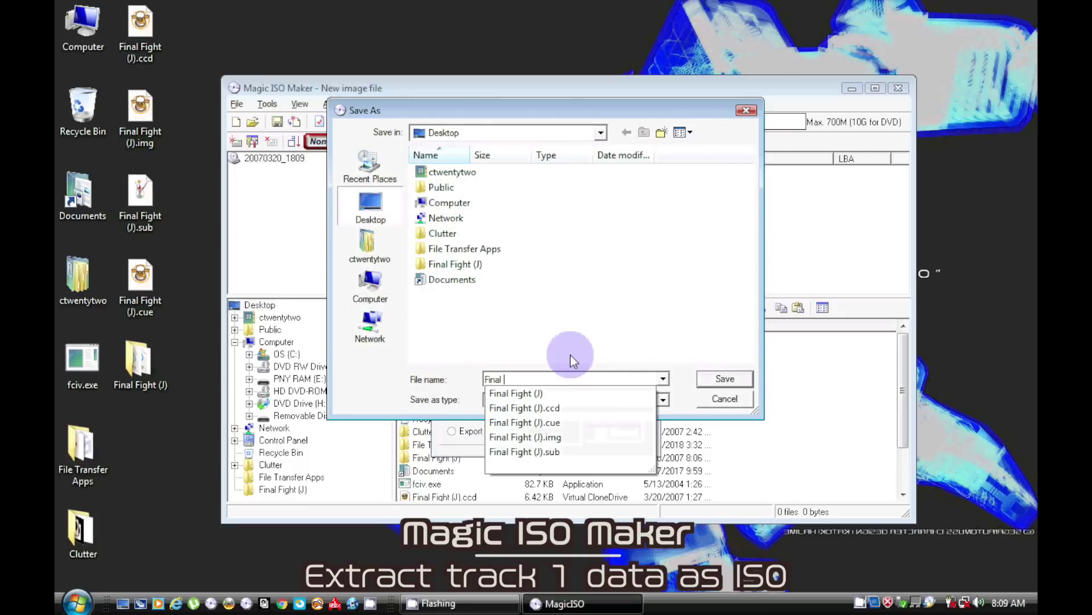
pyautogui.write('Fight')
pyautogui.click(708, 377)
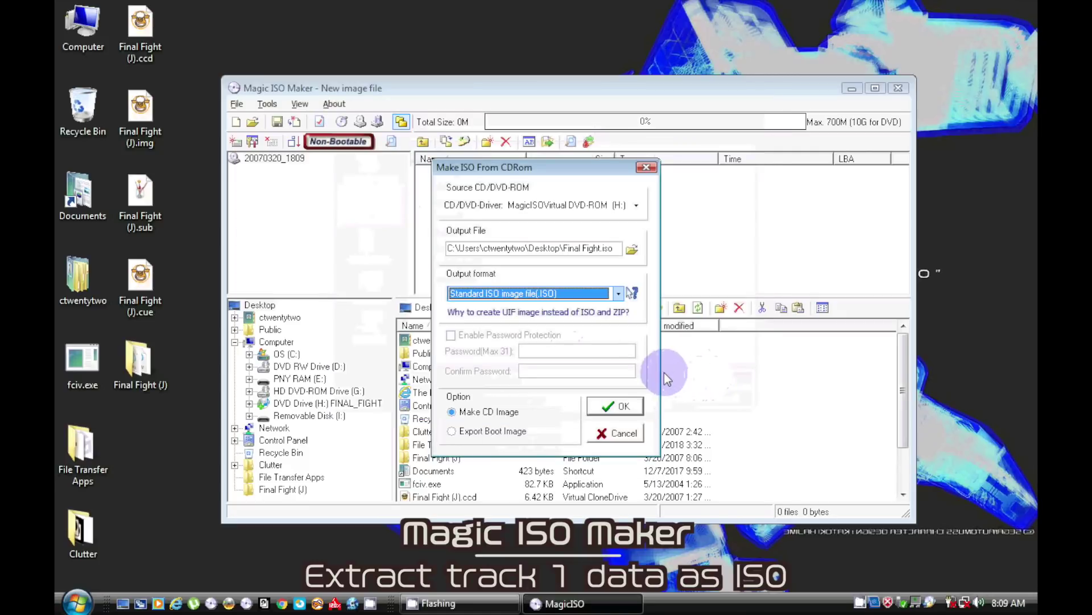
pyautogui.click(632, 405)
pyautogui.press('Return')
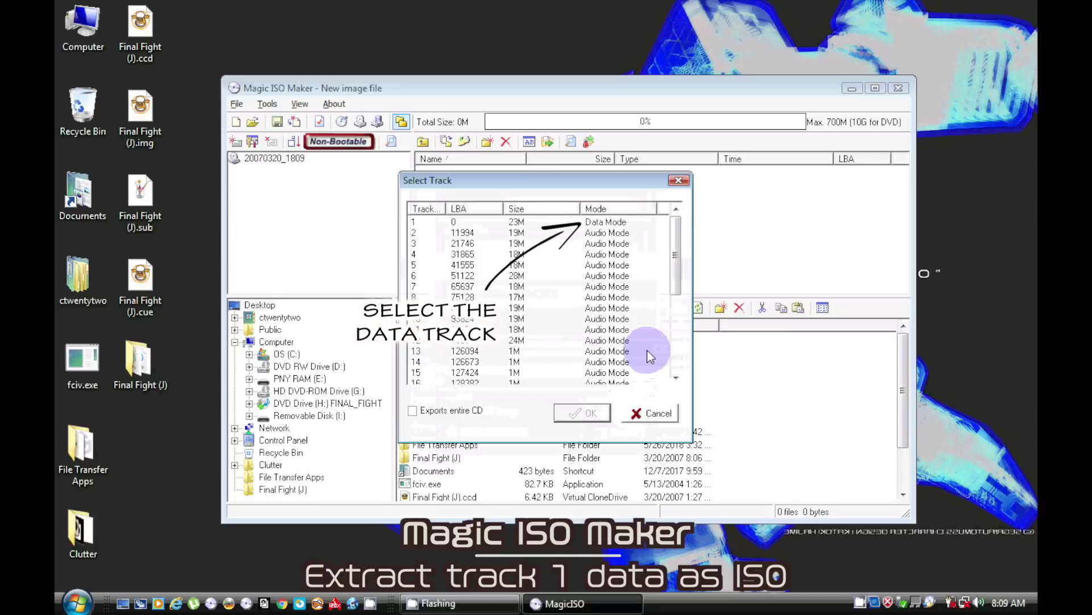
pyautogui.click(522, 232)
pyautogui.click(523, 223)
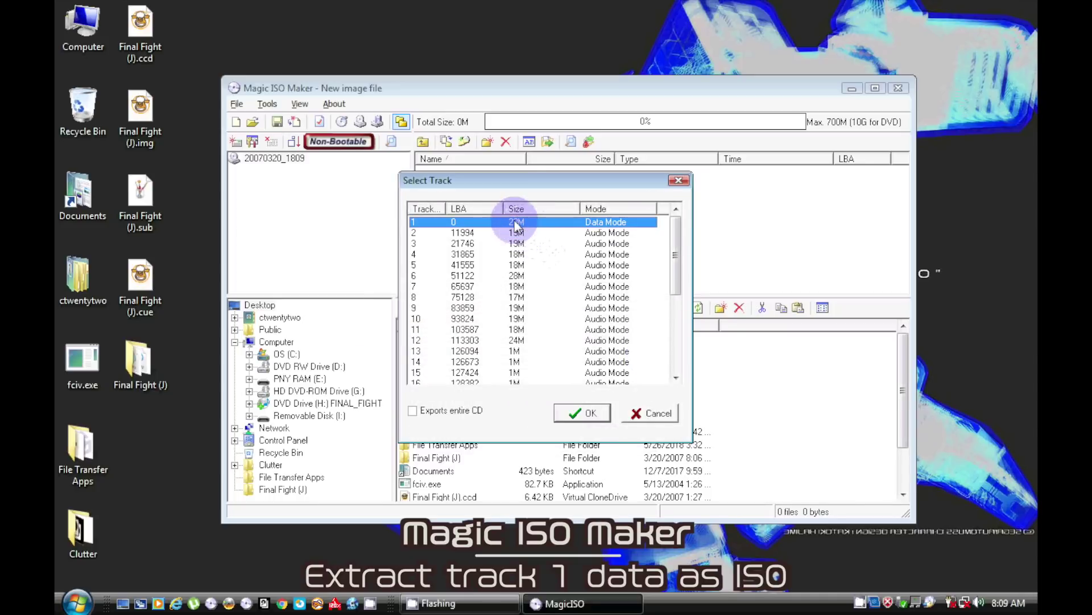
pyautogui.click(582, 414)
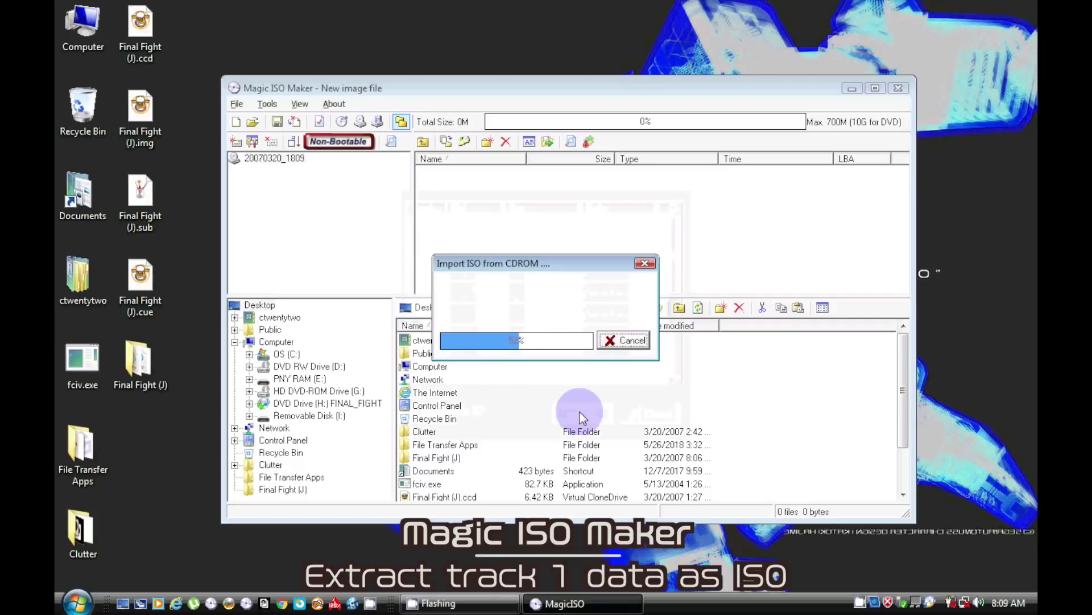
pyautogui.click(898, 89)
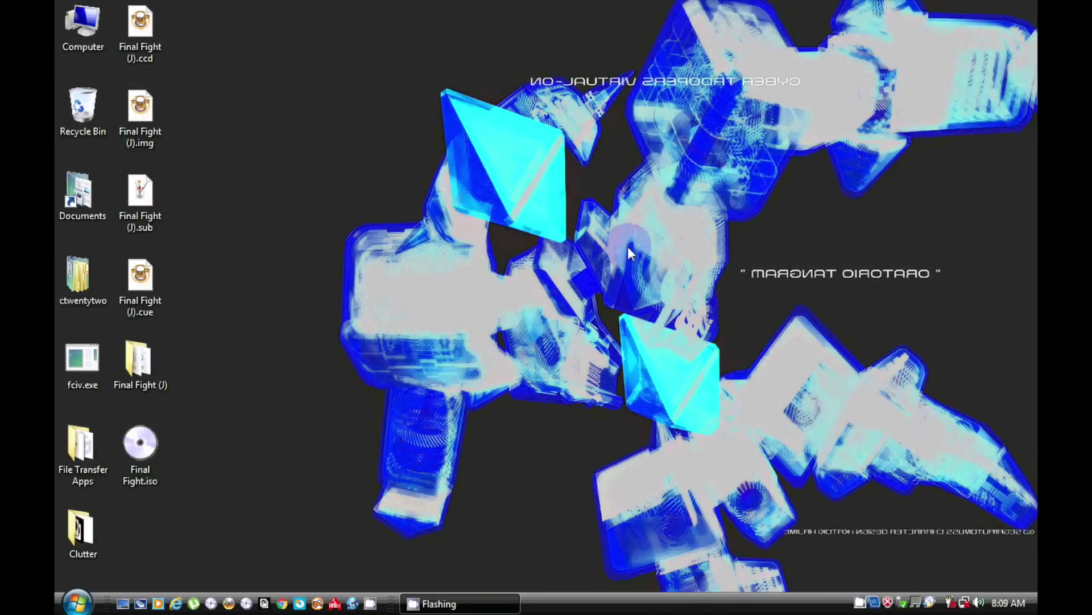
# - Eject the FINAL_FIGHT disc from drive H: in the Computer window
pyautogui.doubleClick(88, 32)
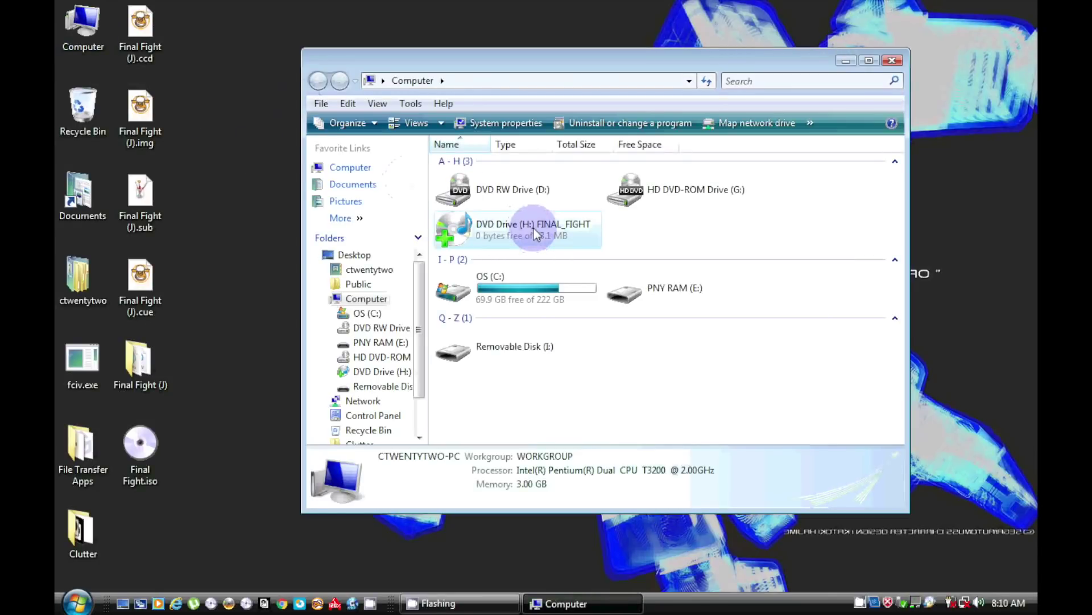
pyautogui.rightClick(534, 227)
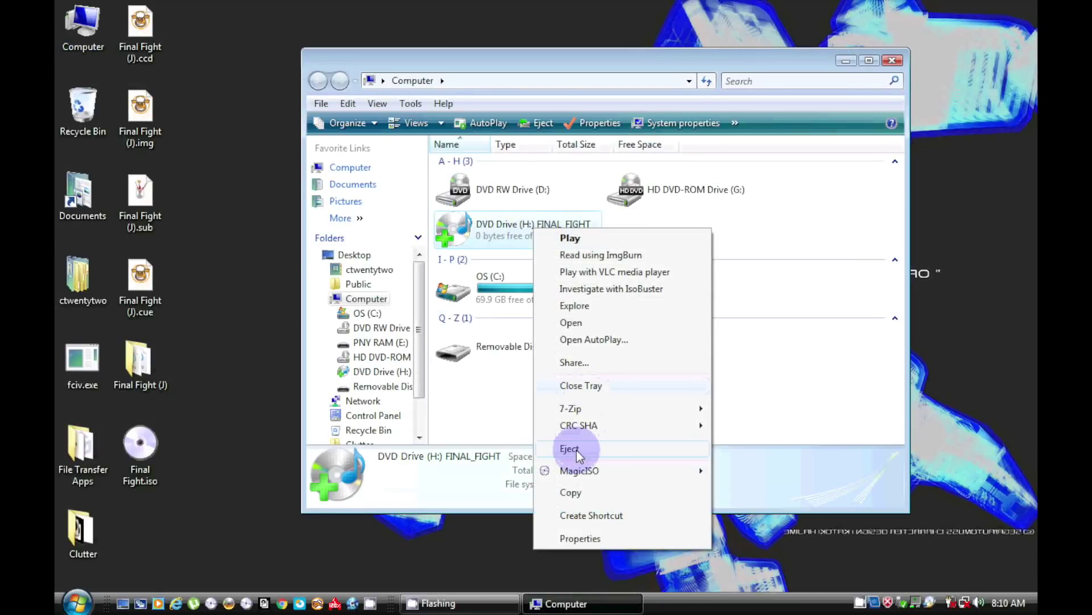
pyautogui.click(576, 449)
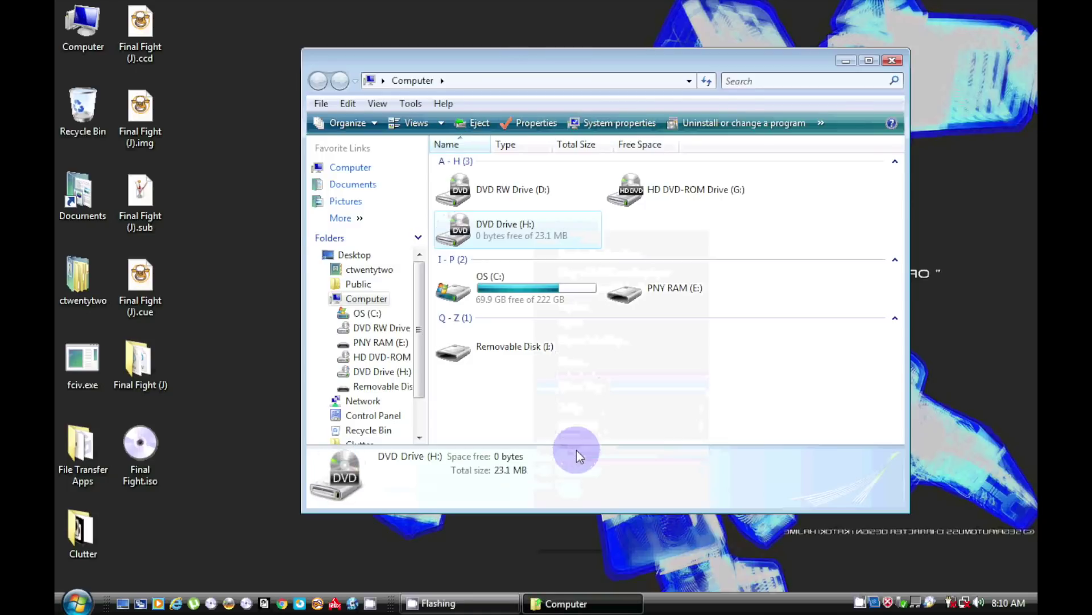
# - Mount Final Fight (J).img with Virtual CloneDrive as drive G:, then close the Explorer windows
pyautogui.click(152, 129)
pyautogui.rightClick(152, 128)
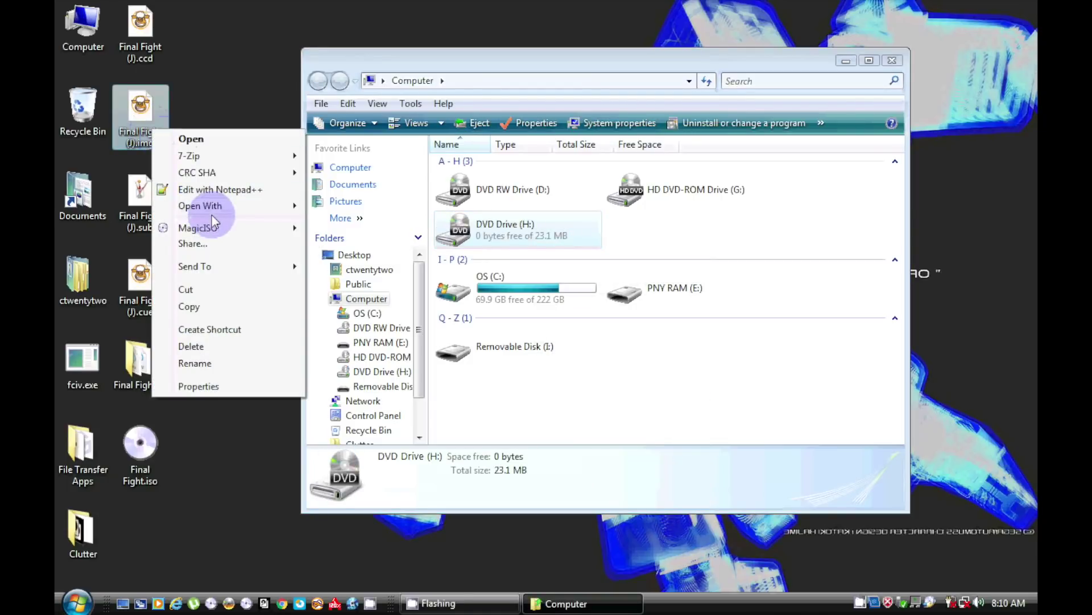
pyautogui.moveTo(216, 207)
pyautogui.click(332, 223)
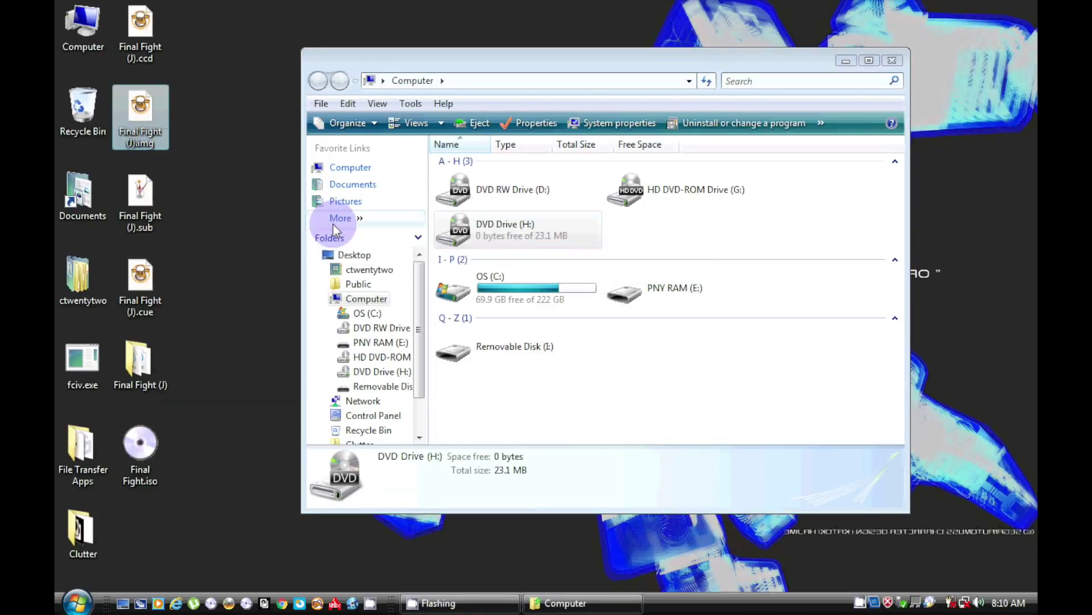
pyautogui.click(874, 74)
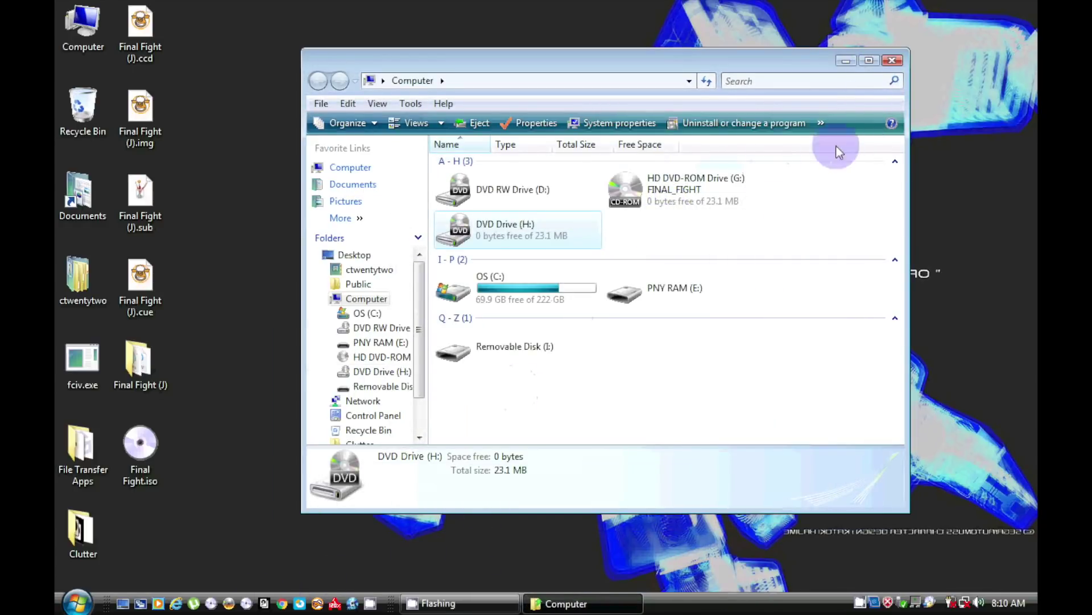
pyautogui.click(896, 61)
# - Build a Standard ISO from ELBY CLONEDRIVE (G:) saved as Final Fight 2.iso on the desktop
pyautogui.click(246, 604)
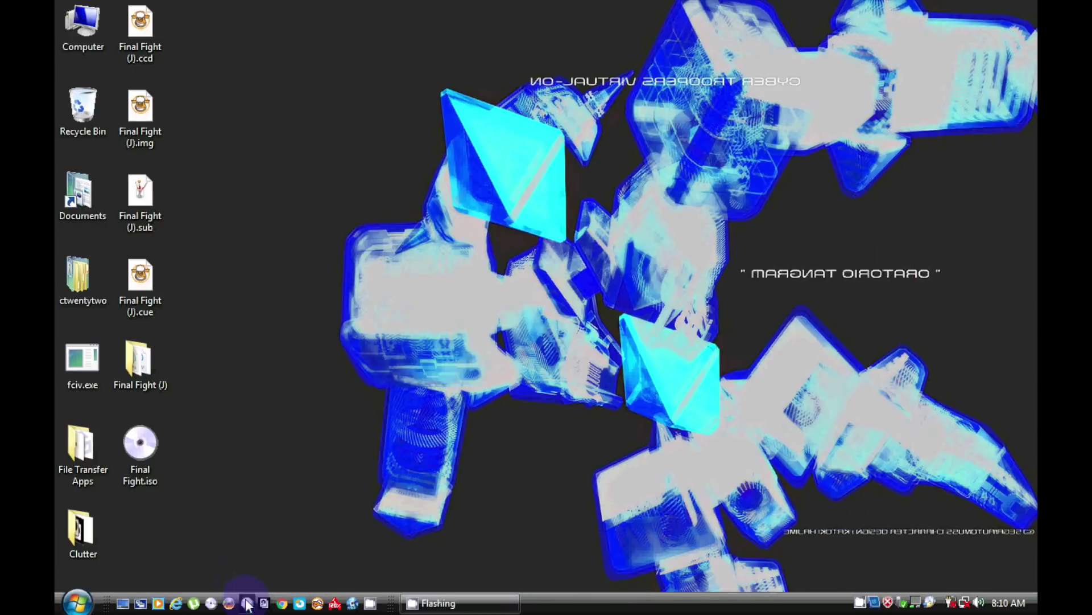
pyautogui.click(602, 466)
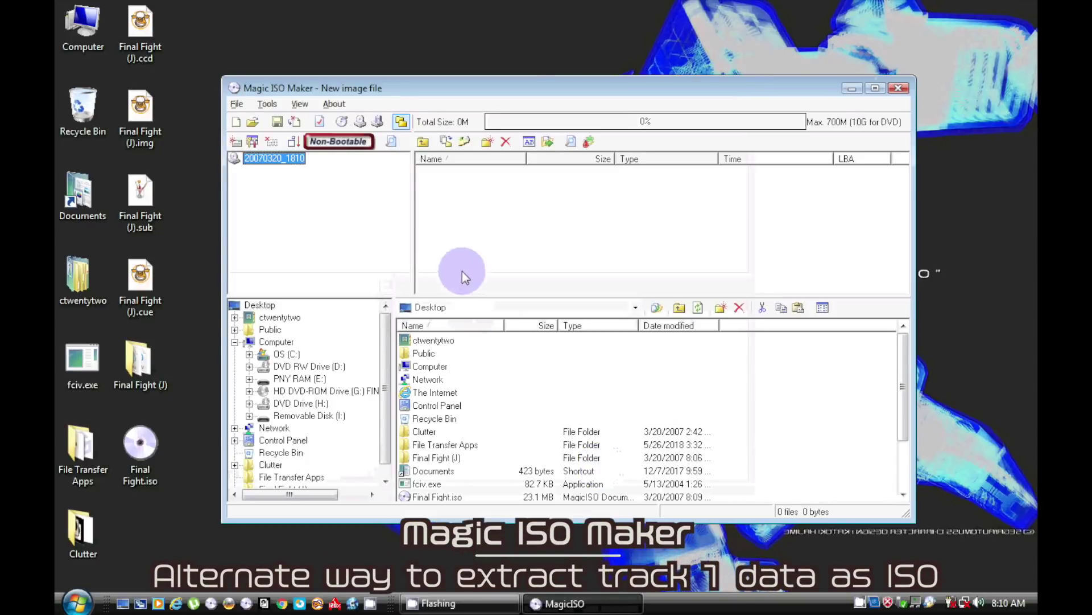
pyautogui.click(360, 121)
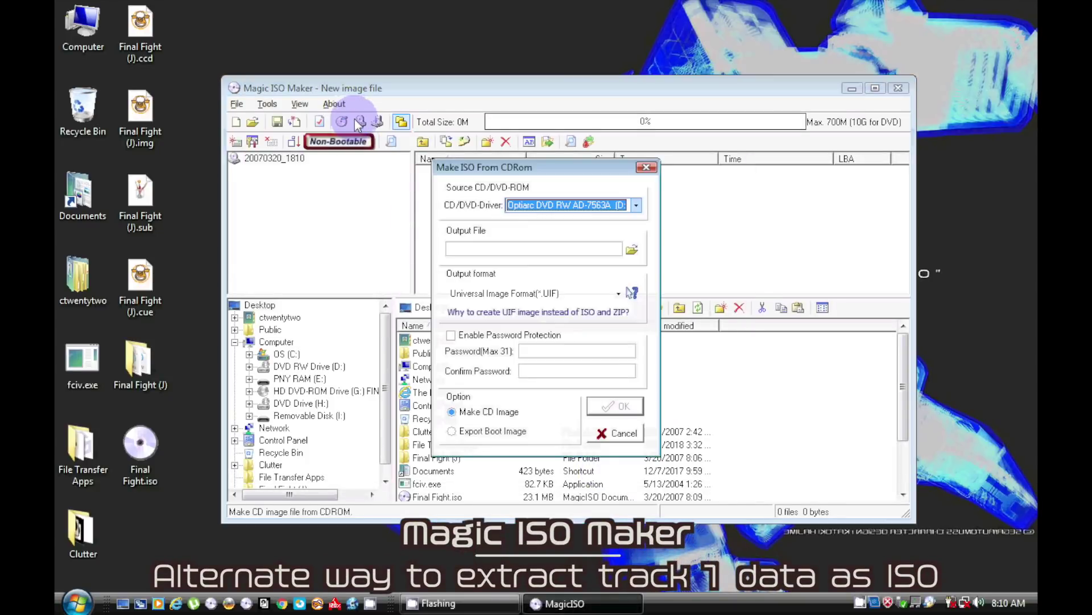
pyautogui.click(618, 206)
pyautogui.click(569, 223)
pyautogui.click(619, 293)
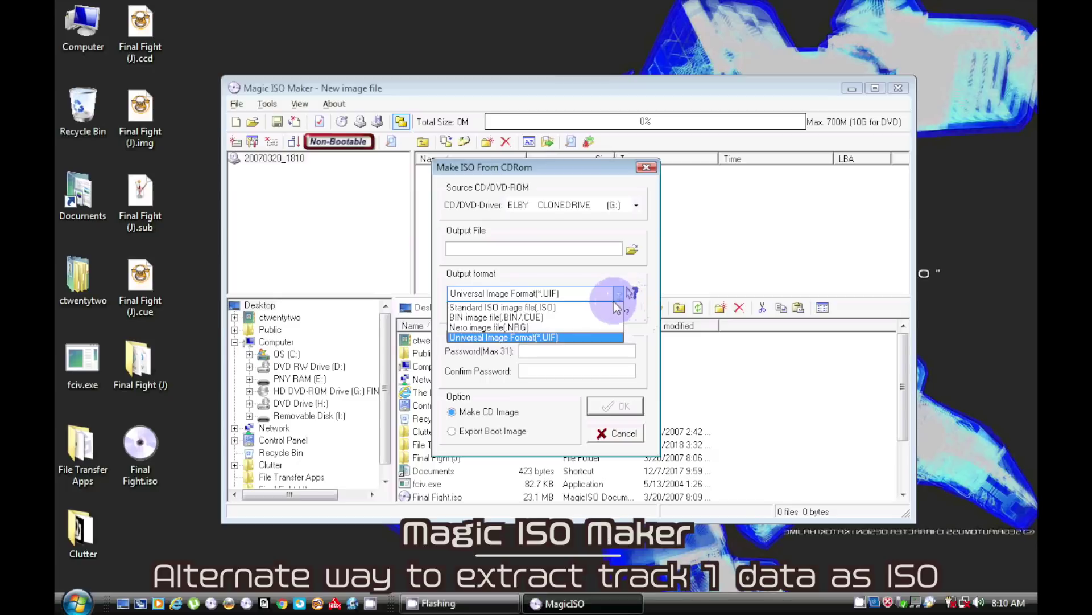
pyautogui.click(540, 310)
pyautogui.click(632, 249)
pyautogui.click(559, 375)
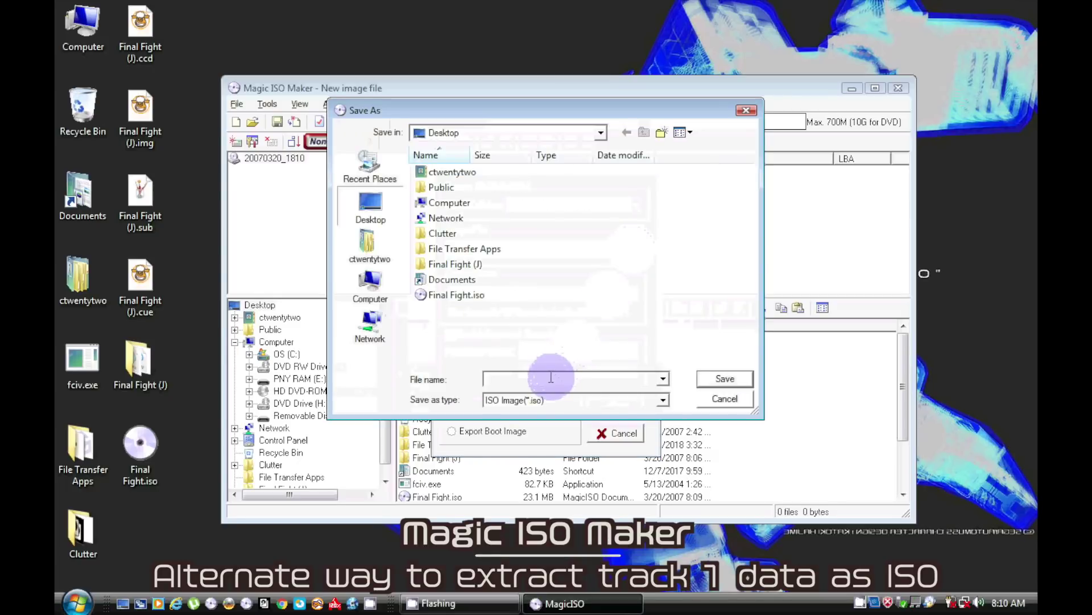
pyautogui.write('Final Fight 2')
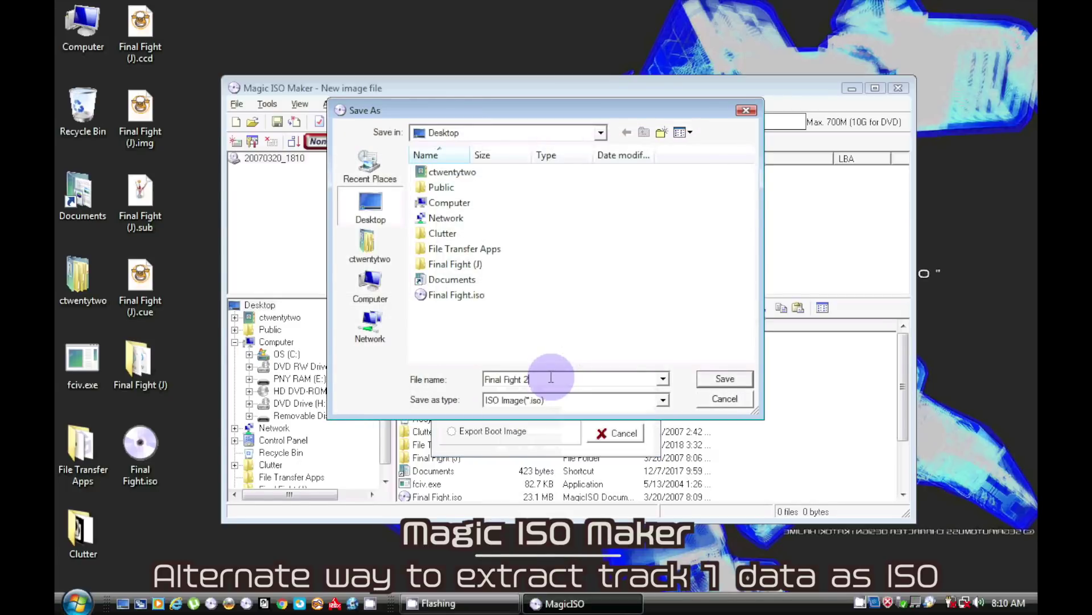
pyautogui.click(721, 378)
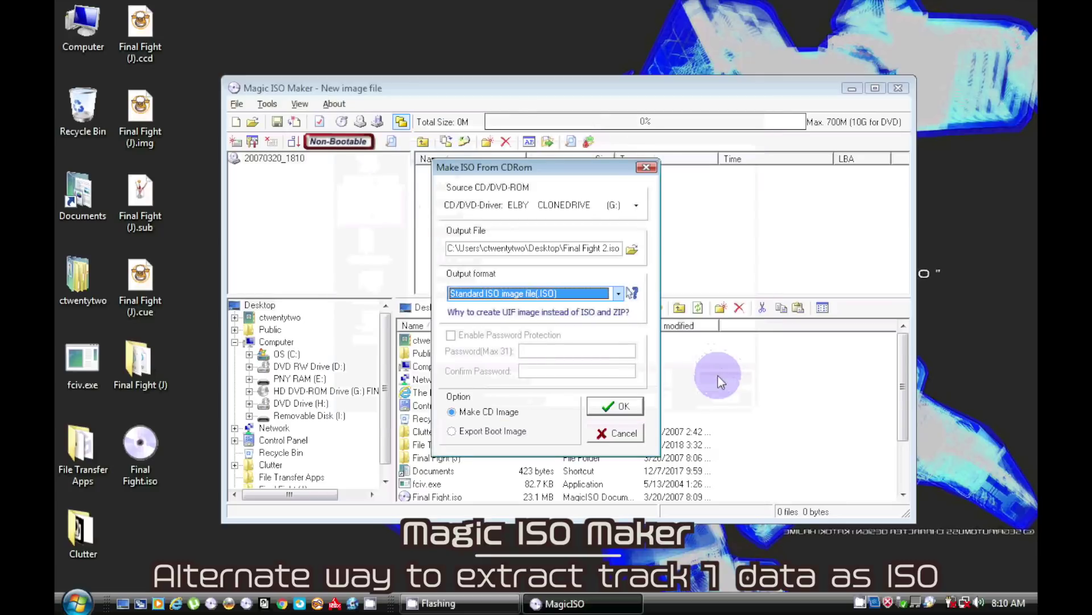
pyautogui.click(625, 407)
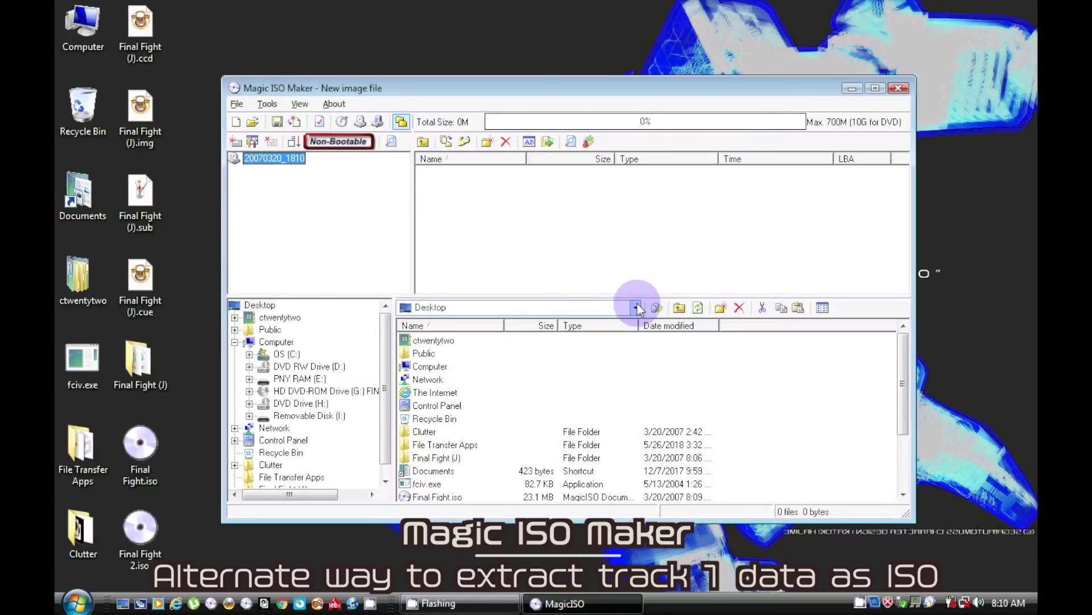
# - Close Magic ISO Maker and start WinISO, postponing registration
pyautogui.click(896, 88)
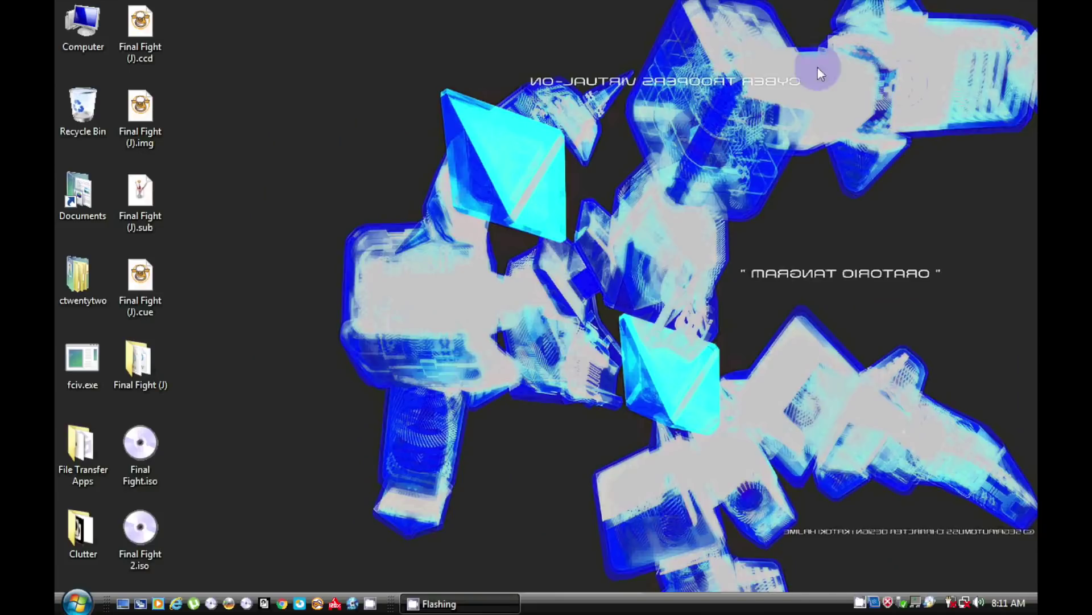
pyautogui.click(354, 603)
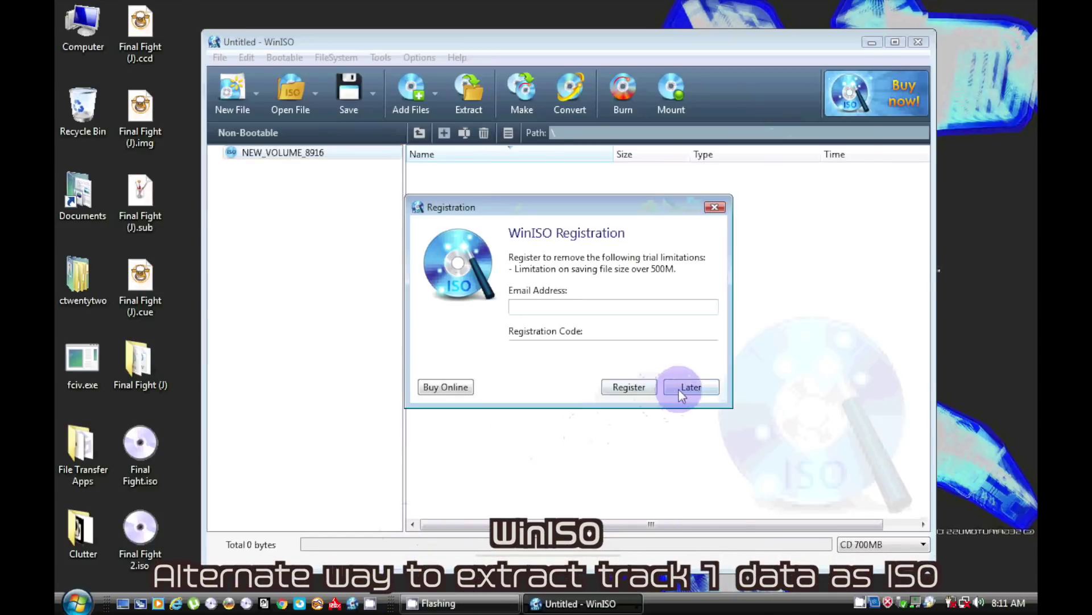
pyautogui.click(682, 391)
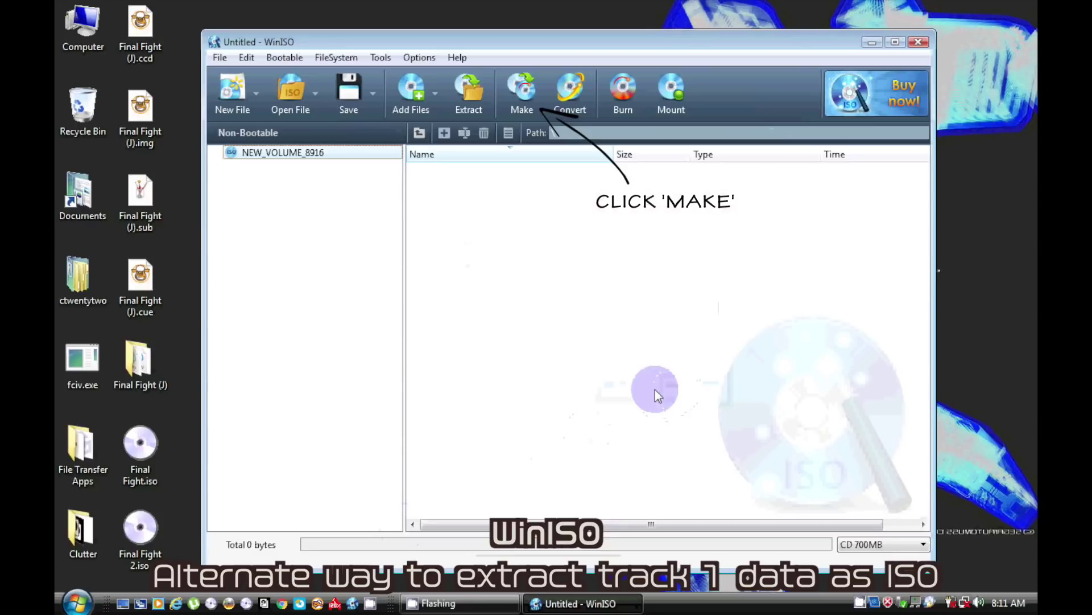
# - Make FINAL_FIGHT.iso from the FINAL_FIGHT disc in drive G: and acknowledge the success message
pyautogui.click(520, 94)
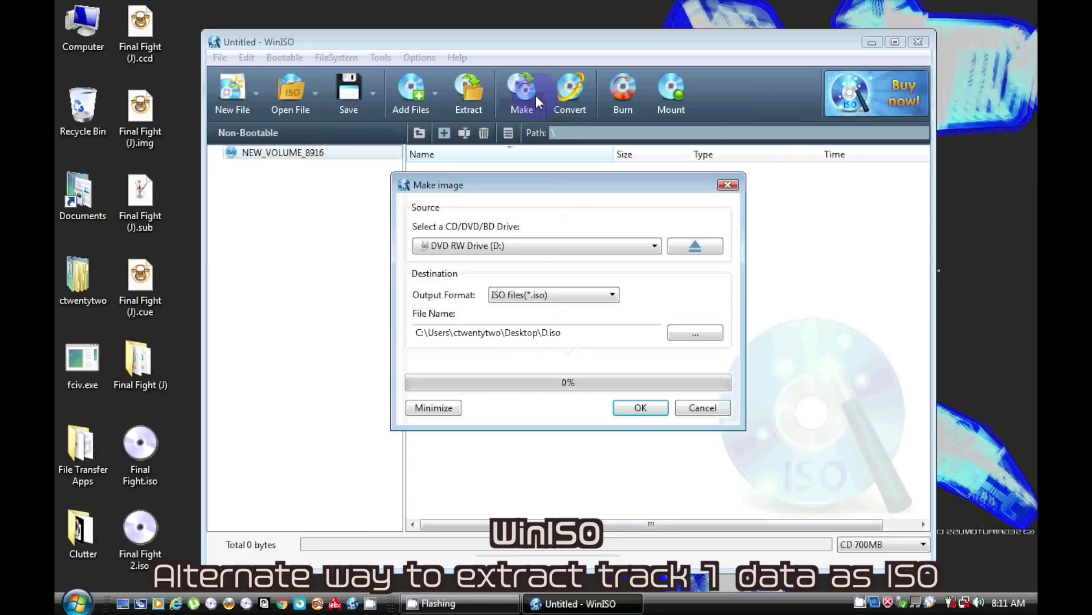
pyautogui.click(521, 247)
pyautogui.click(516, 272)
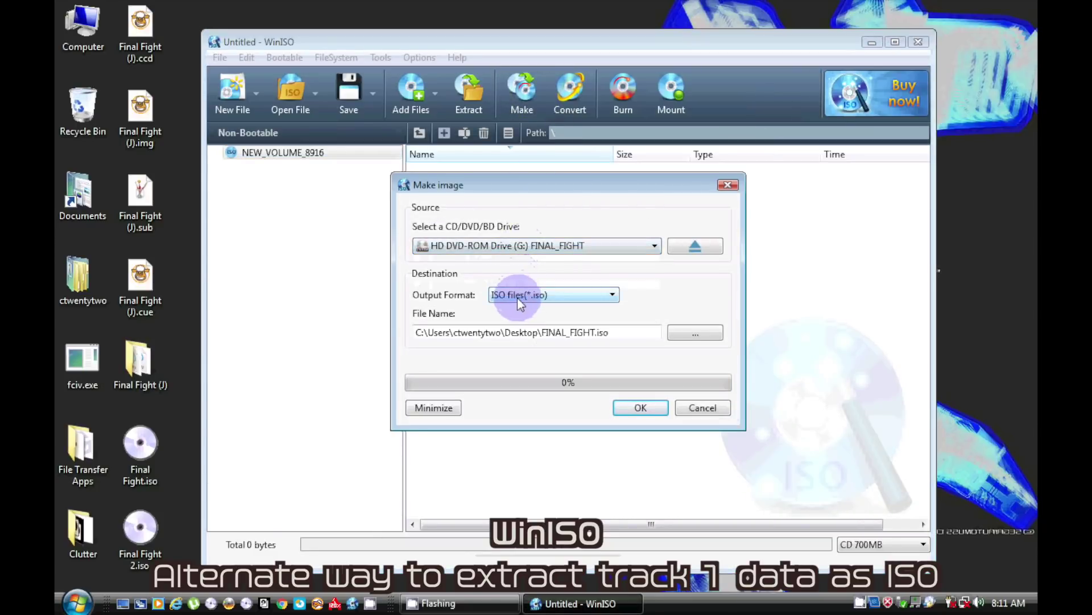
pyautogui.click(636, 409)
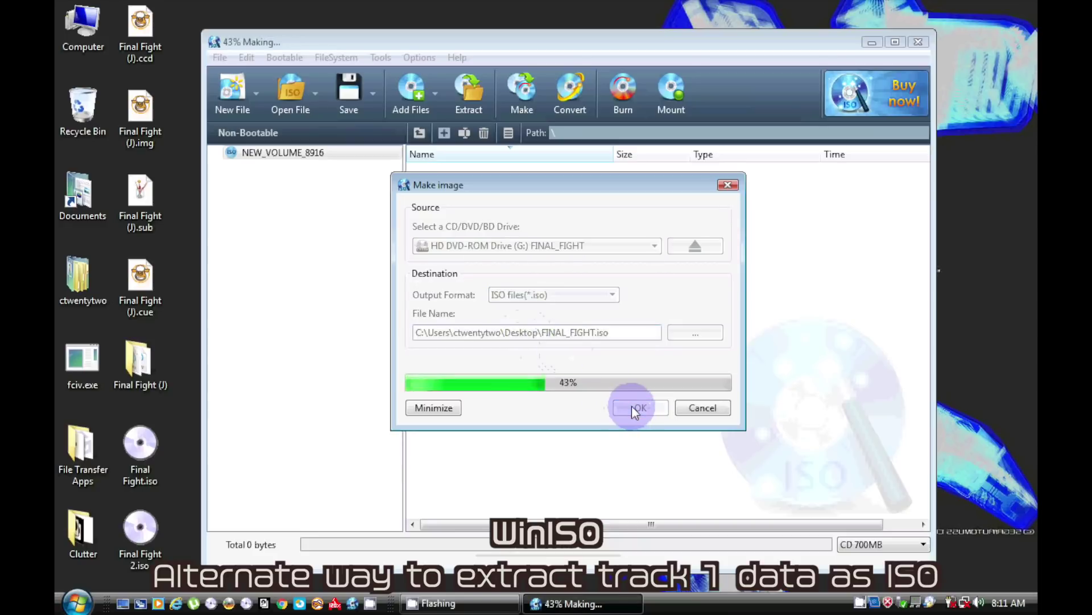
pyautogui.click(607, 327)
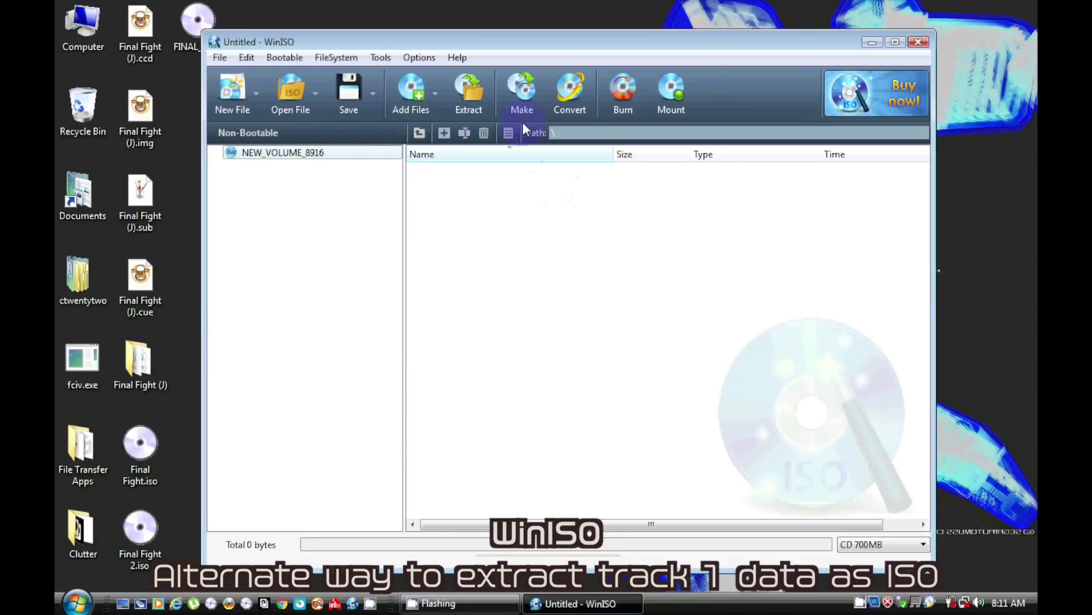
pyautogui.moveTo(503, 45); pyautogui.dragTo(549, 45)
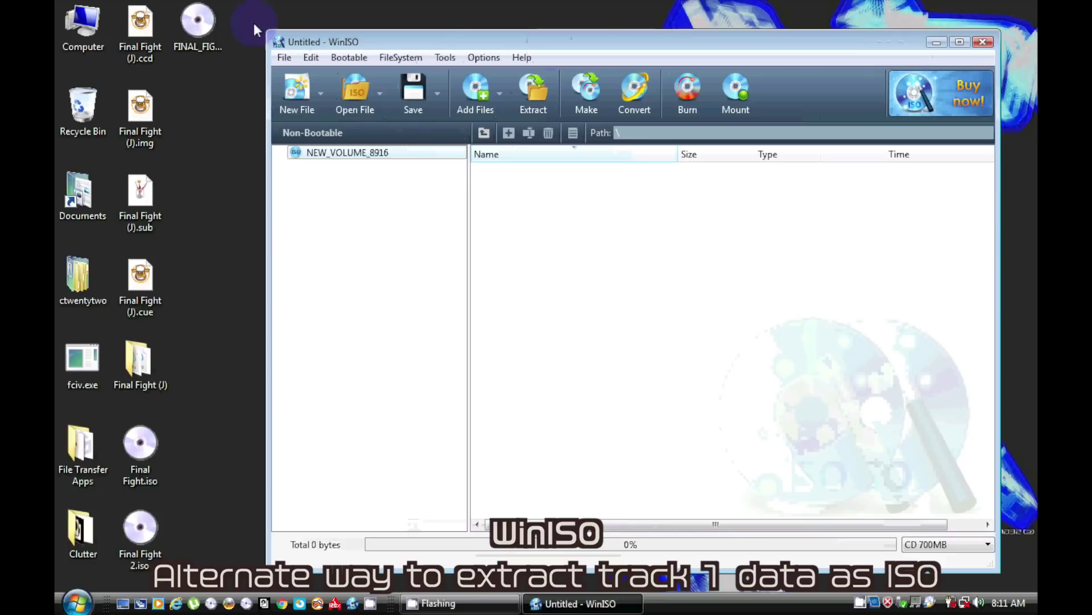
# - Eject the FINAL_FIGHT disc from drive G: in the Computer window
pyautogui.click(97, 33)
pyautogui.doubleClick(97, 29)
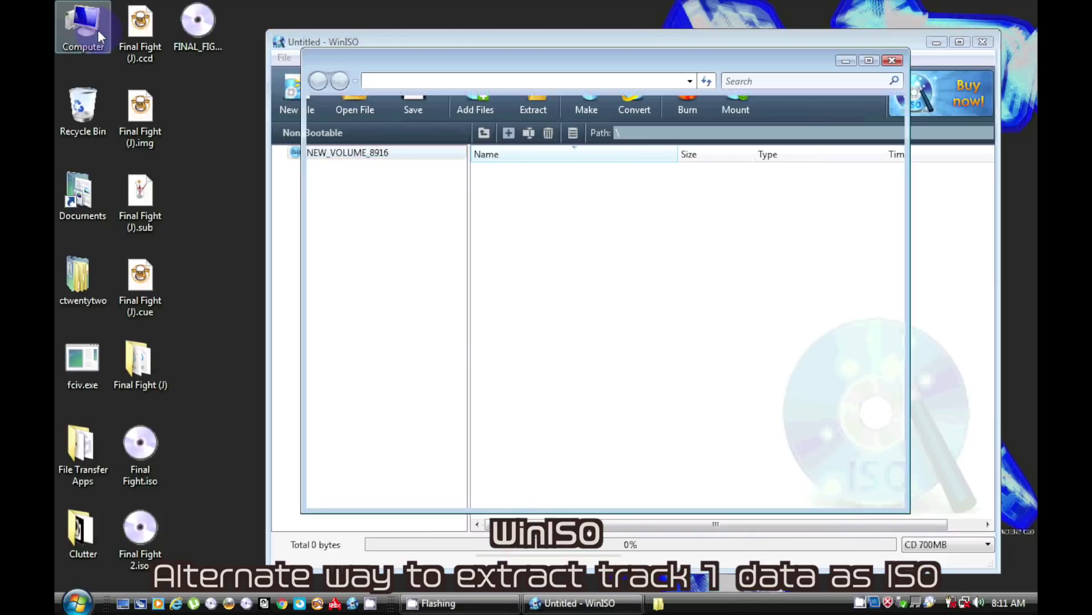
pyautogui.click(623, 183)
pyautogui.rightClick(622, 182)
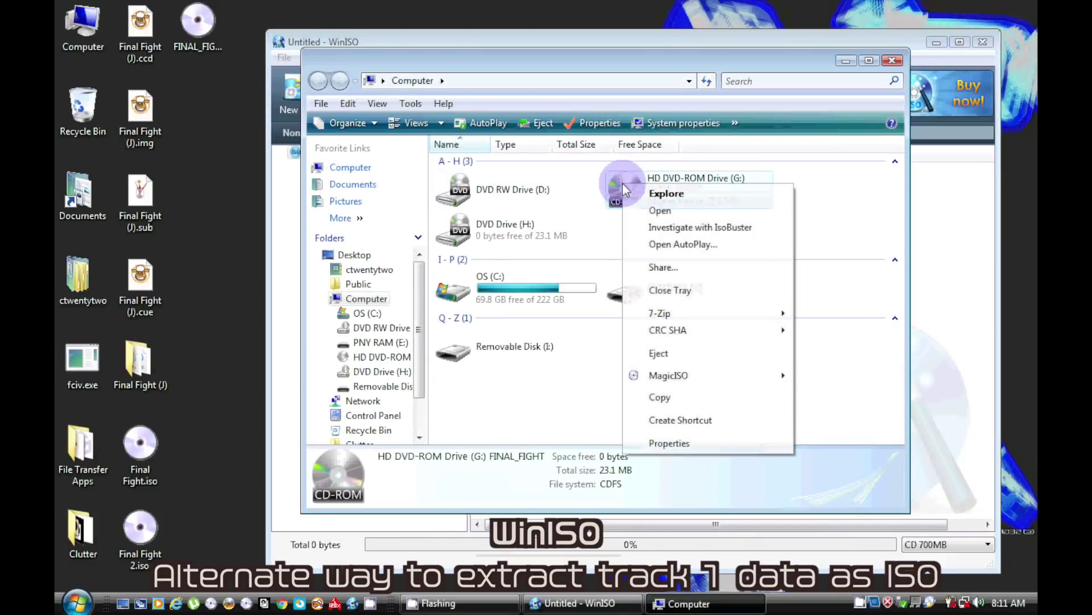
pyautogui.click(666, 354)
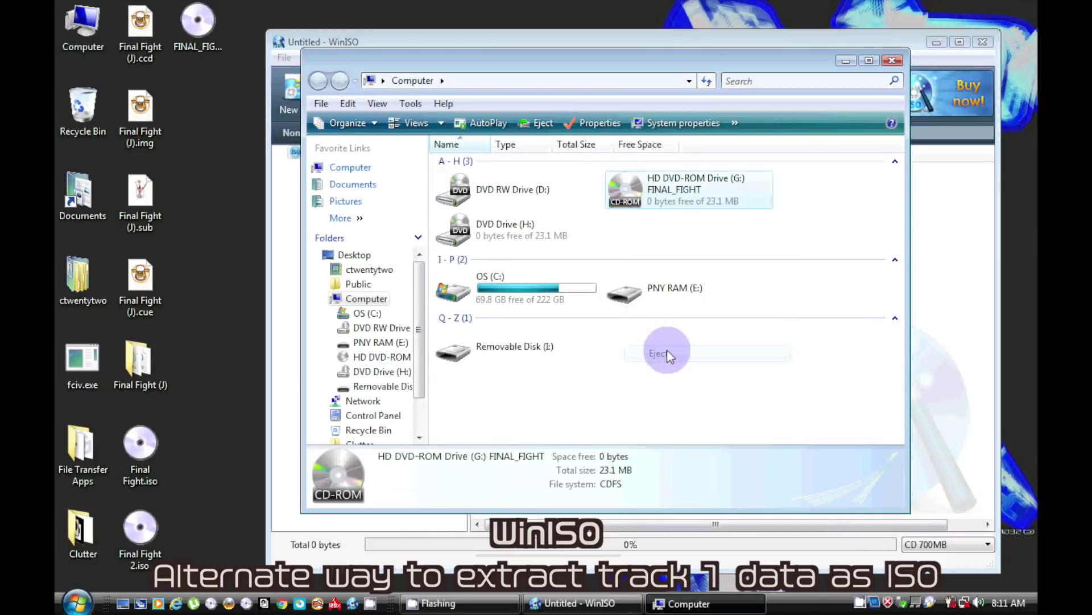
# - Mount Final Fight (J).ccd with Virtual CloneDrive and dismiss the AutoPlay prompt
pyautogui.rightClick(143, 44)
pyautogui.moveTo(179, 118)
pyautogui.click(344, 136)
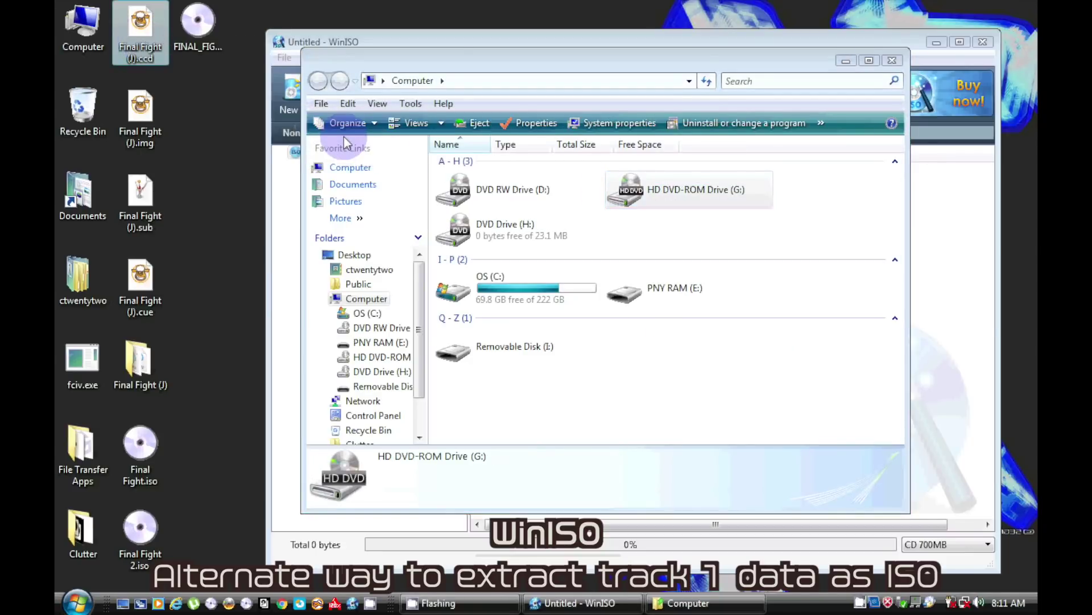
pyautogui.click(656, 108)
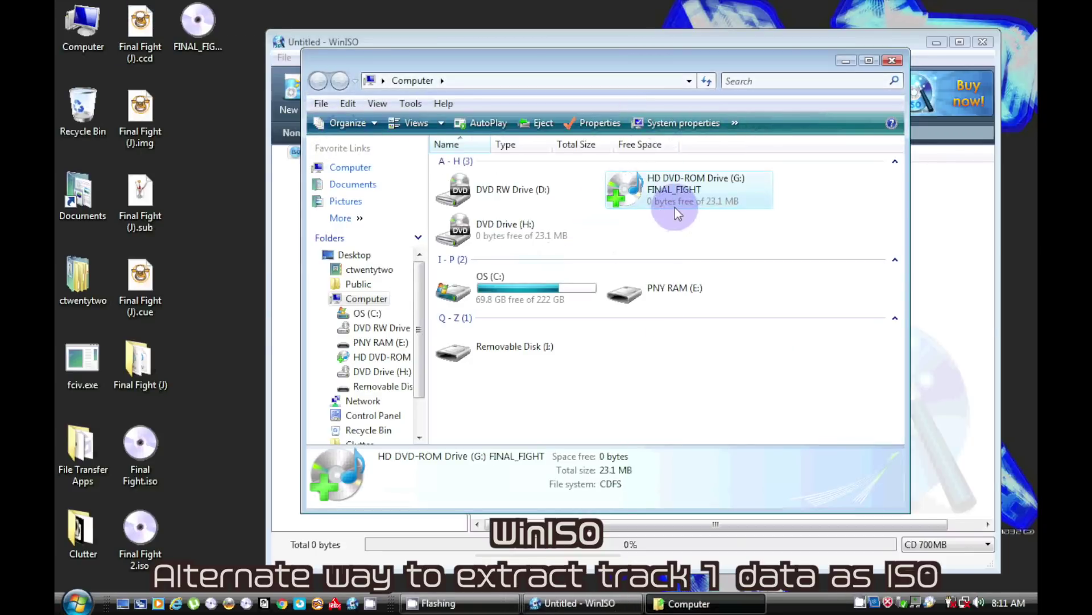
# - Make FINAL_FIGHT 2.iso from the remounted G: FINAL_FIGHT disc, confirm success, and close WinISO
pyautogui.click(892, 60)
pyautogui.click(588, 86)
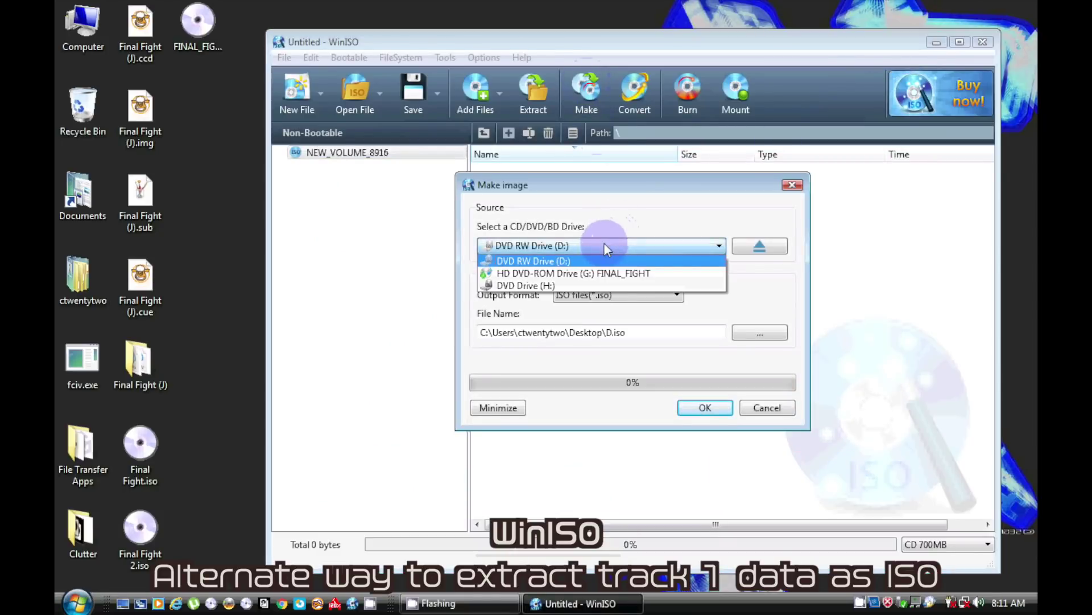
pyautogui.click(617, 274)
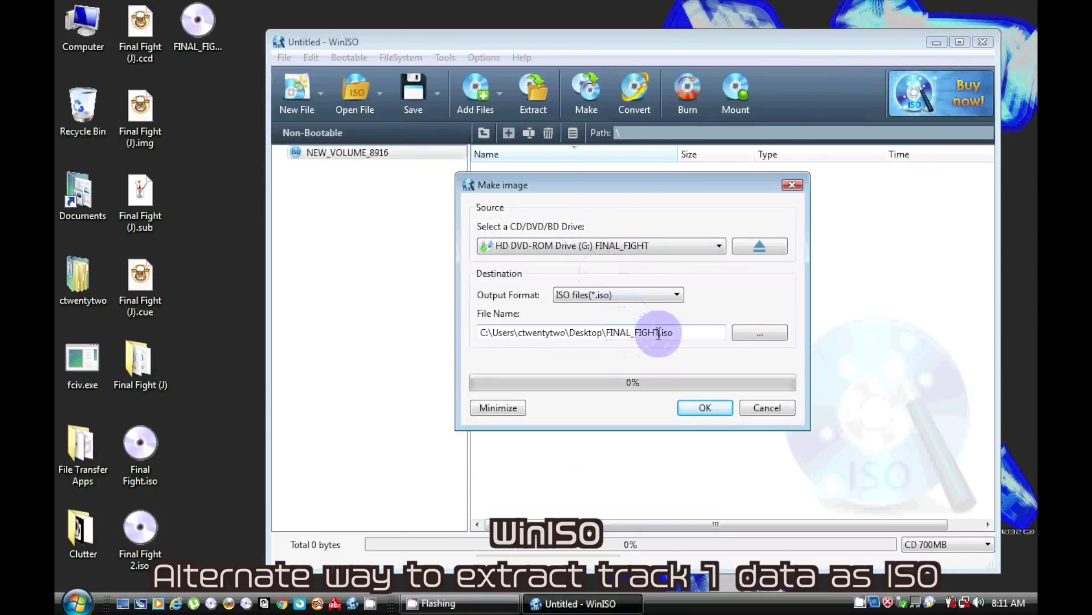
pyautogui.click(705, 408)
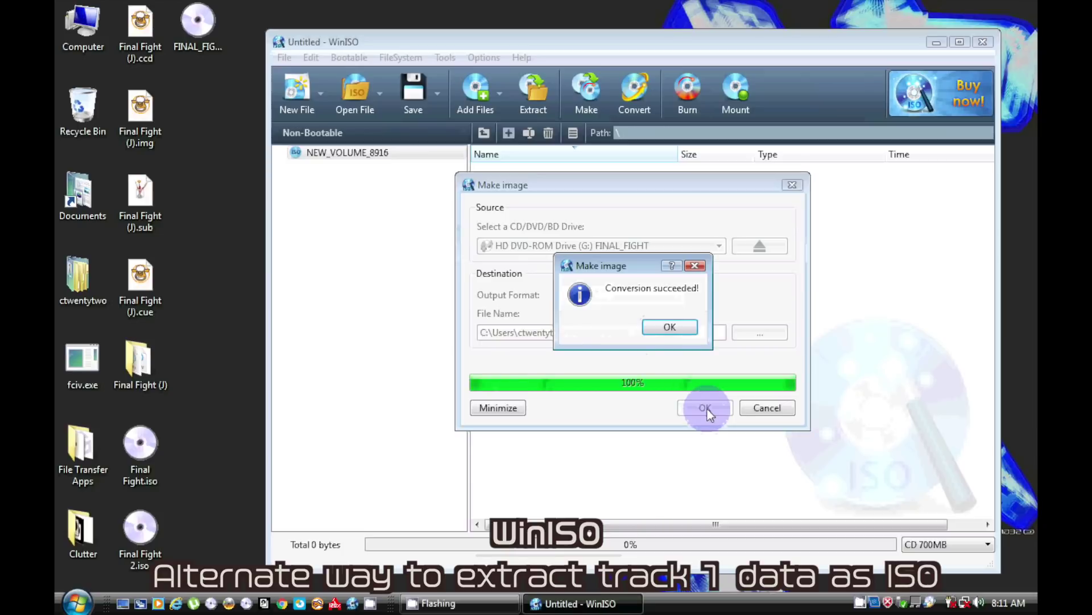
pyautogui.click(676, 329)
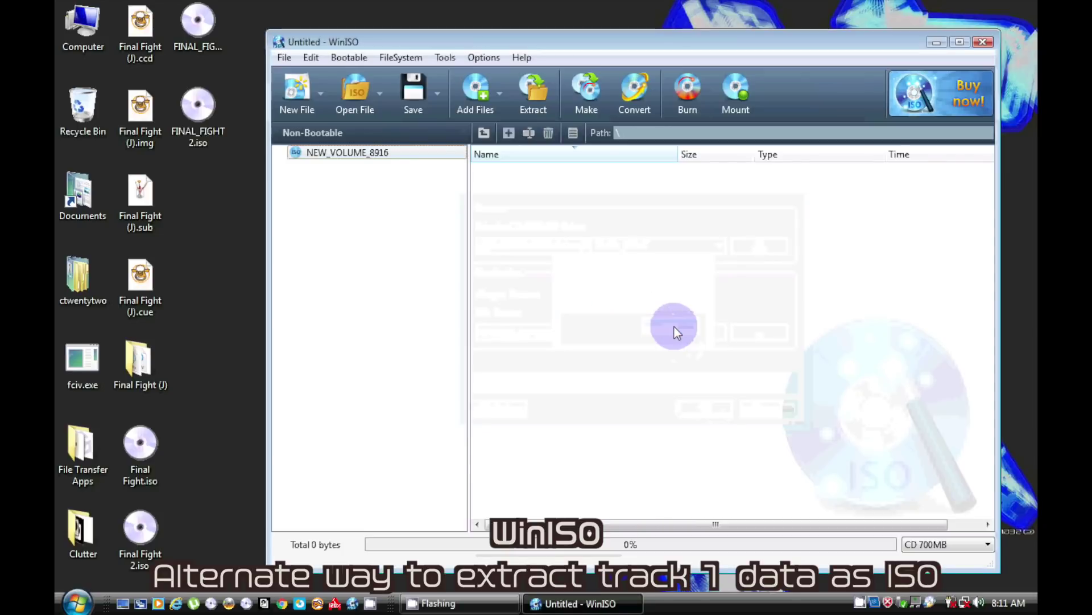
pyautogui.click(982, 45)
pyautogui.rightClick(145, 439)
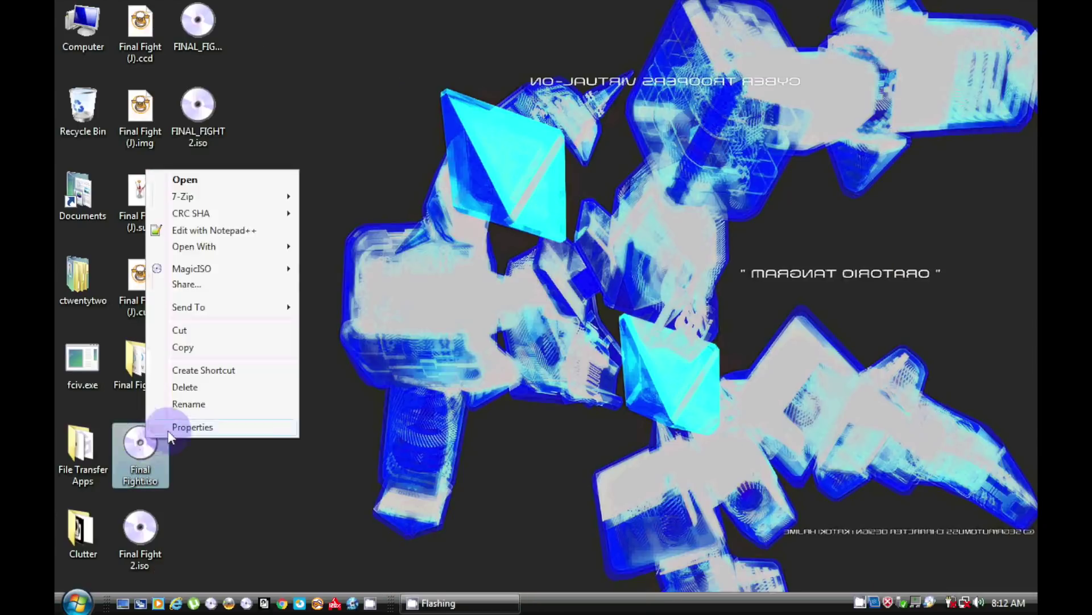
pyautogui.click(170, 427)
pyautogui.rightClick(146, 518)
pyautogui.click(176, 508)
pyautogui.moveTo(284, 207); pyautogui.dragTo(559, 29)
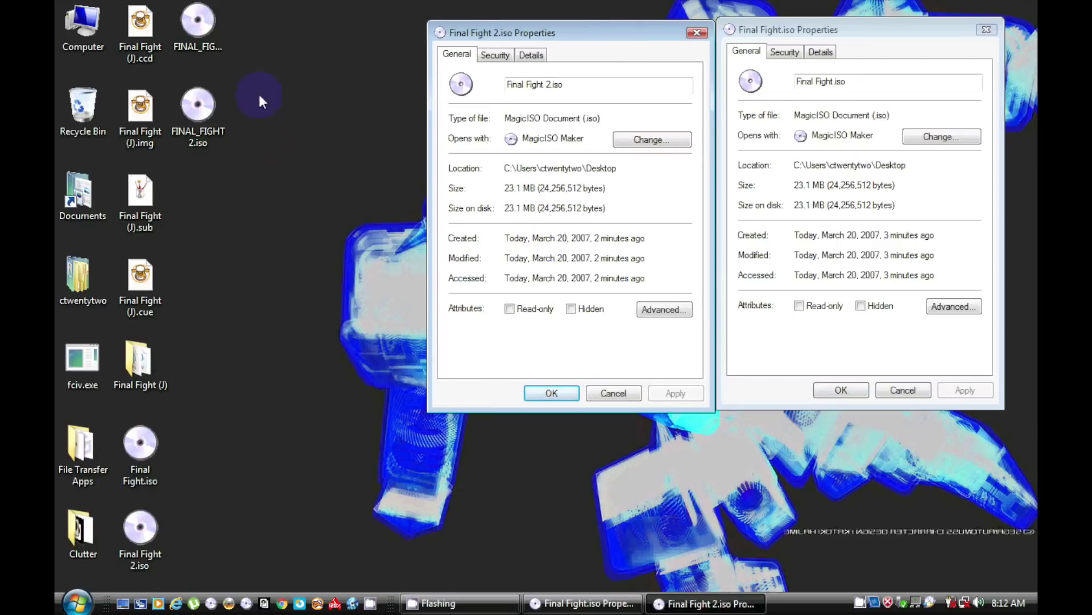
pyautogui.rightClick(198, 23)
pyautogui.click(228, 279)
pyautogui.moveTo(398, 27); pyautogui.dragTo(908, 248)
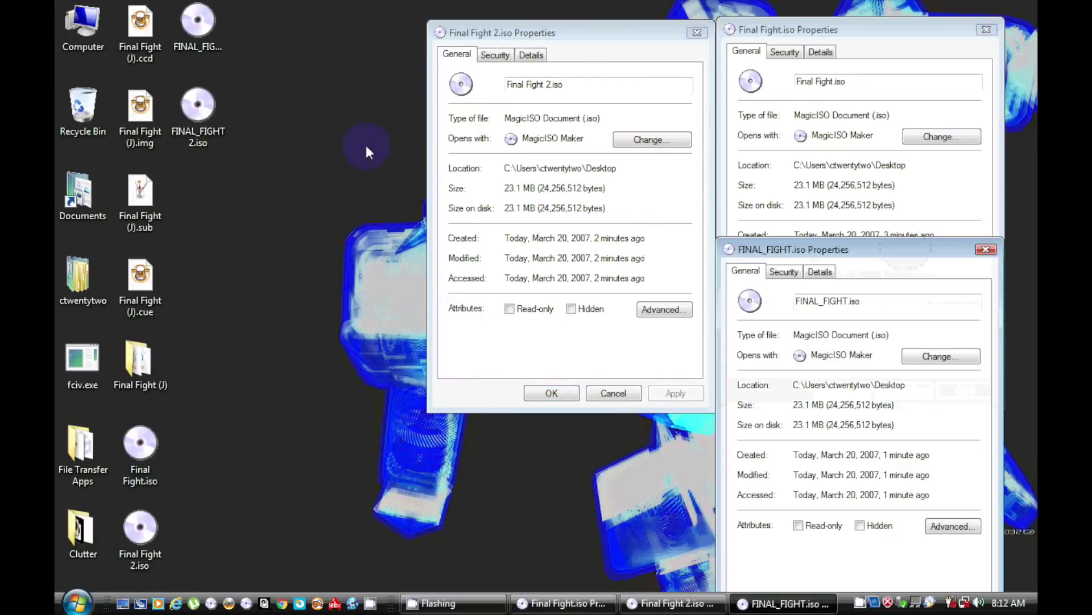
pyautogui.rightClick(198, 108)
pyautogui.click(262, 367)
pyautogui.moveTo(294, 116); pyautogui.dragTo(508, 251)
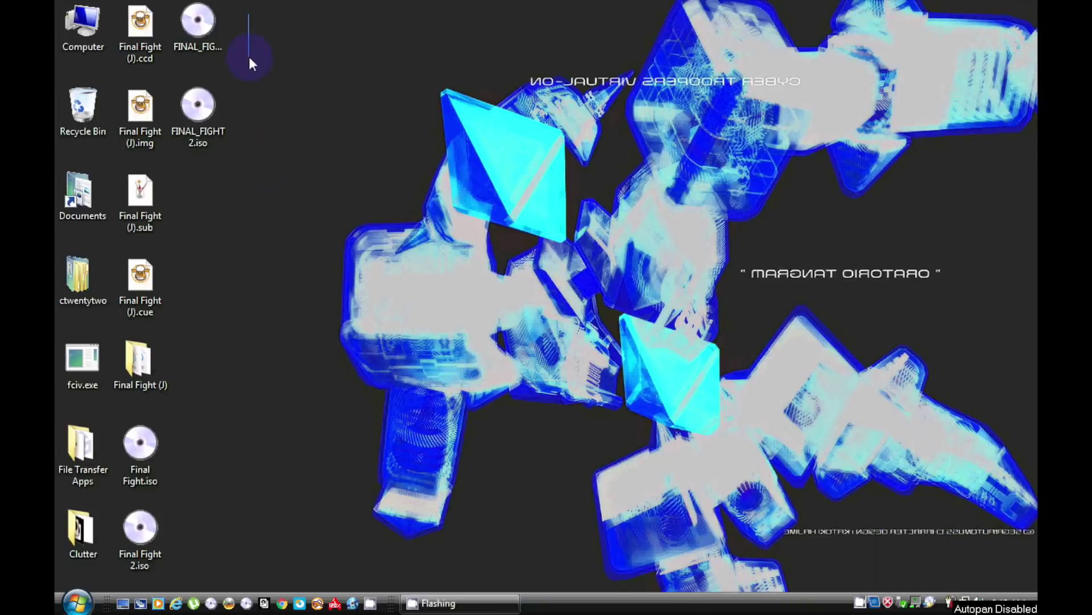
# - Recycle the duplicate ISOs and open Documents > Video Game > Sega CD > ConvSCD > ConvSCD110
pyautogui.moveTo(197, 108); pyautogui.dragTo(83, 105)
pyautogui.moveTo(140, 535); pyautogui.dragTo(86, 111)
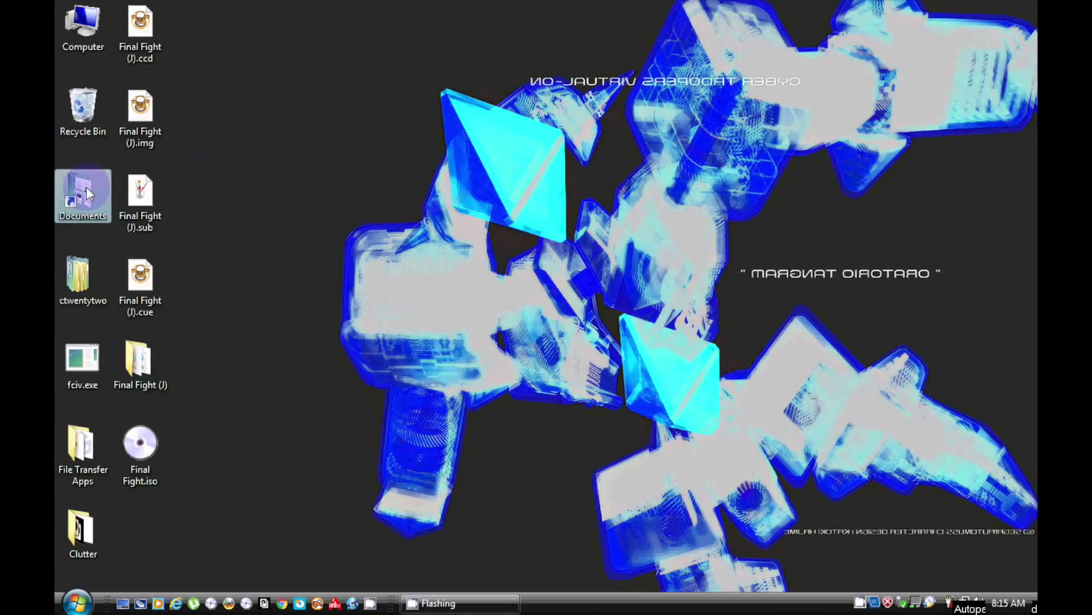
pyautogui.doubleClick(83, 194)
pyautogui.doubleClick(496, 280)
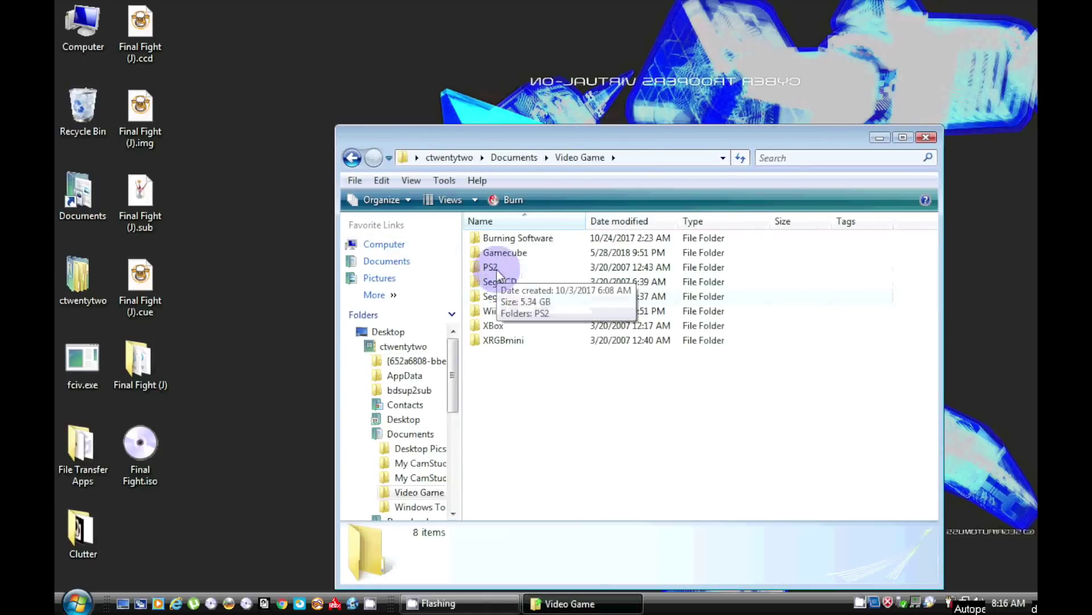
pyautogui.doubleClick(506, 282)
pyautogui.doubleClick(503, 252)
pyautogui.doubleClick(508, 239)
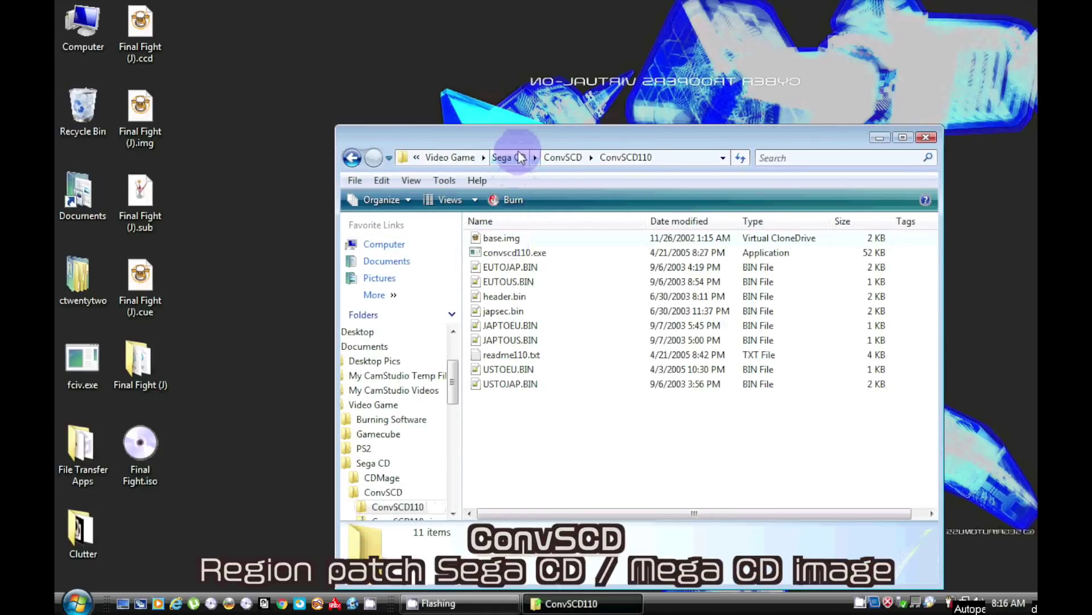
# - Move Final Fight.iso into the ConvSCD110 folder and launch convscd110
pyautogui.moveTo(519, 137); pyautogui.dragTo(558, 69)
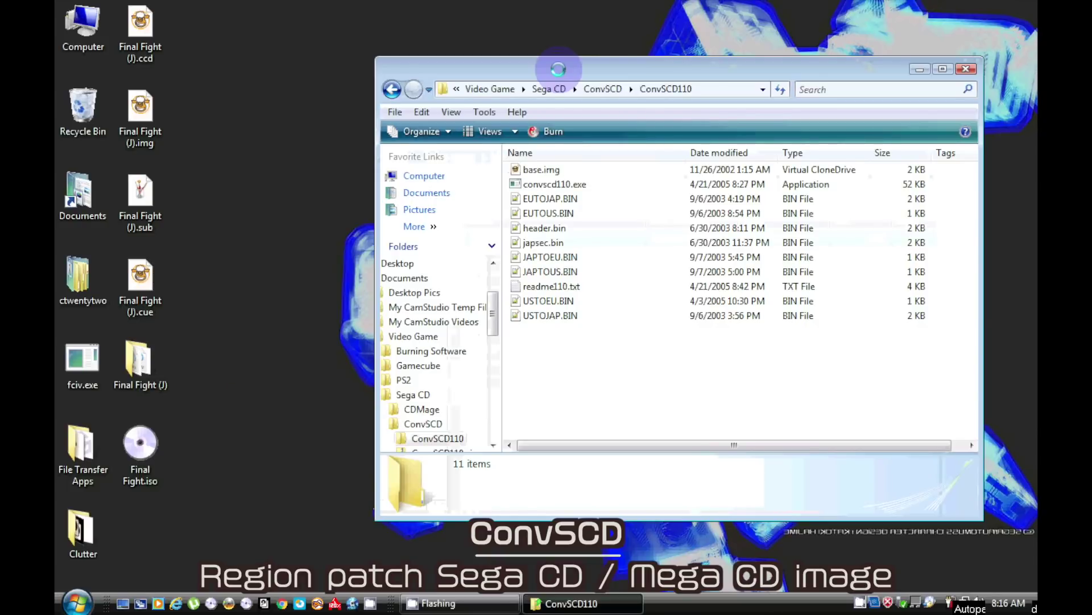
pyautogui.moveTo(141, 443); pyautogui.dragTo(554, 371)
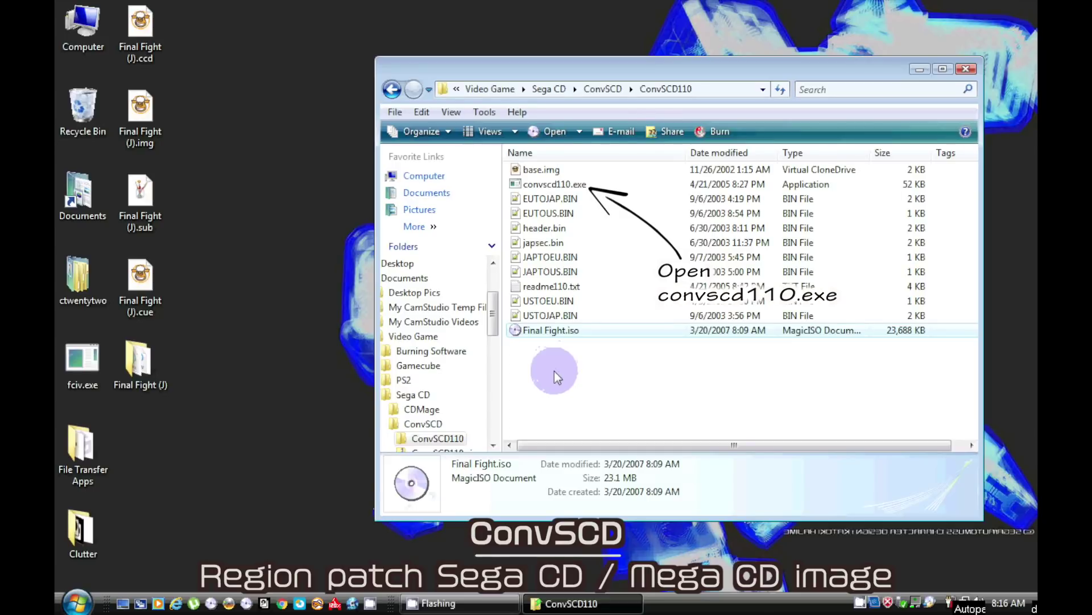
pyautogui.click(554, 371)
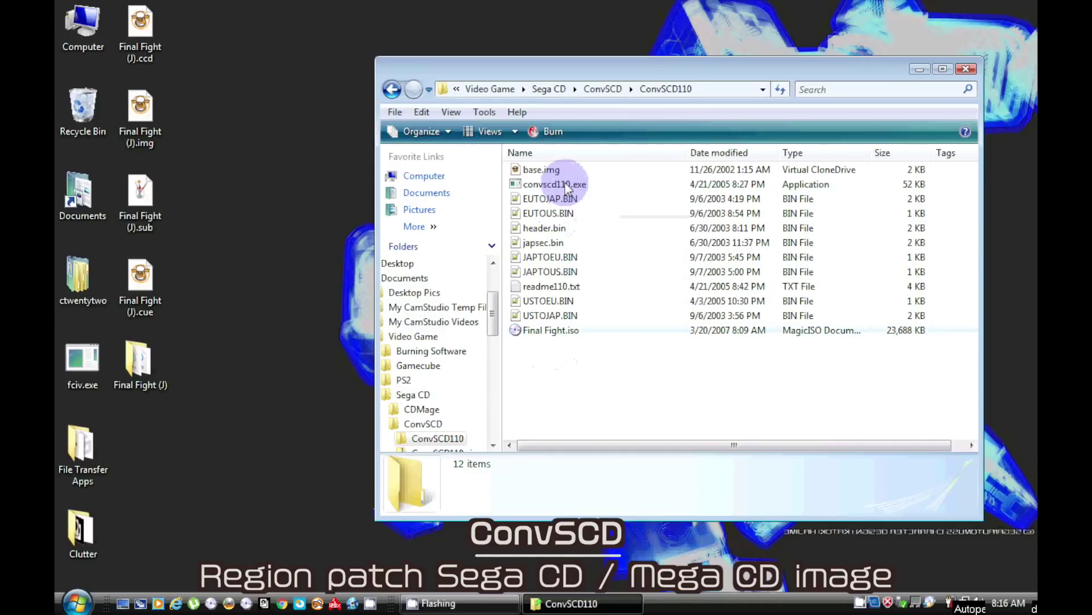
pyautogui.doubleClick(566, 187)
# - Enter Final Fight.iso as the file name at the ConvSCD console prompt
pyautogui.moveTo(544, 137); pyautogui.dragTo(504, 44)
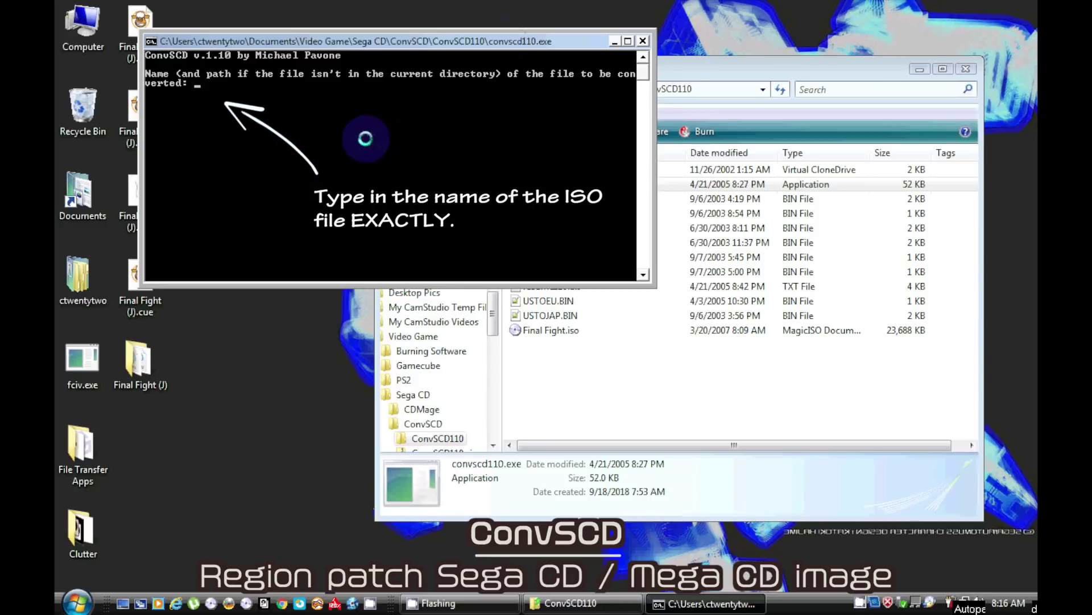
pyautogui.write('Final Fight.is')
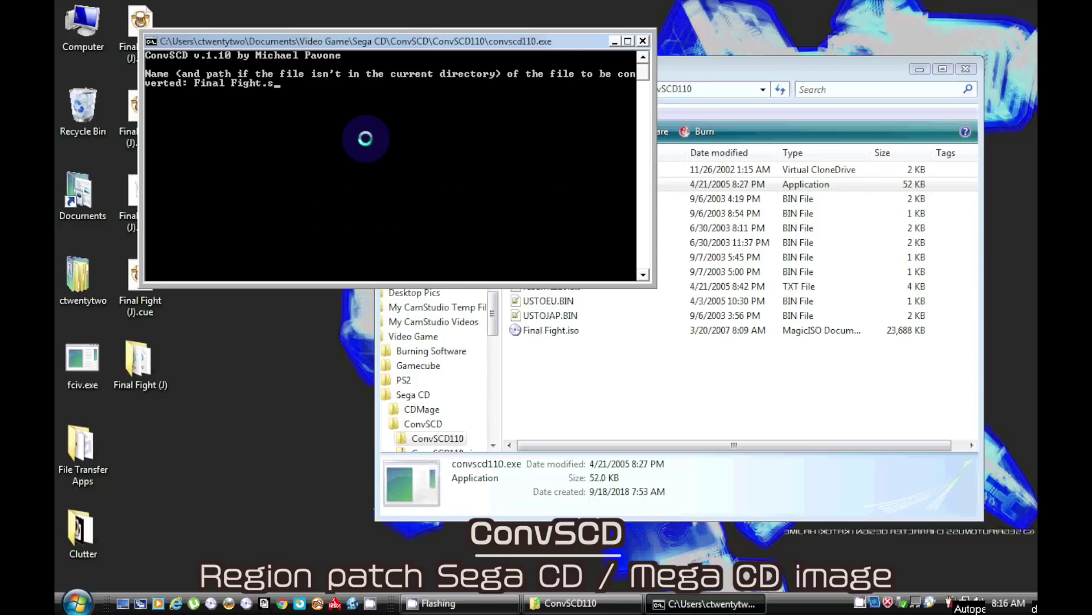
pyautogui.press('BackSpace')
pyautogui.write('iso')
pyautogui.press('Return')
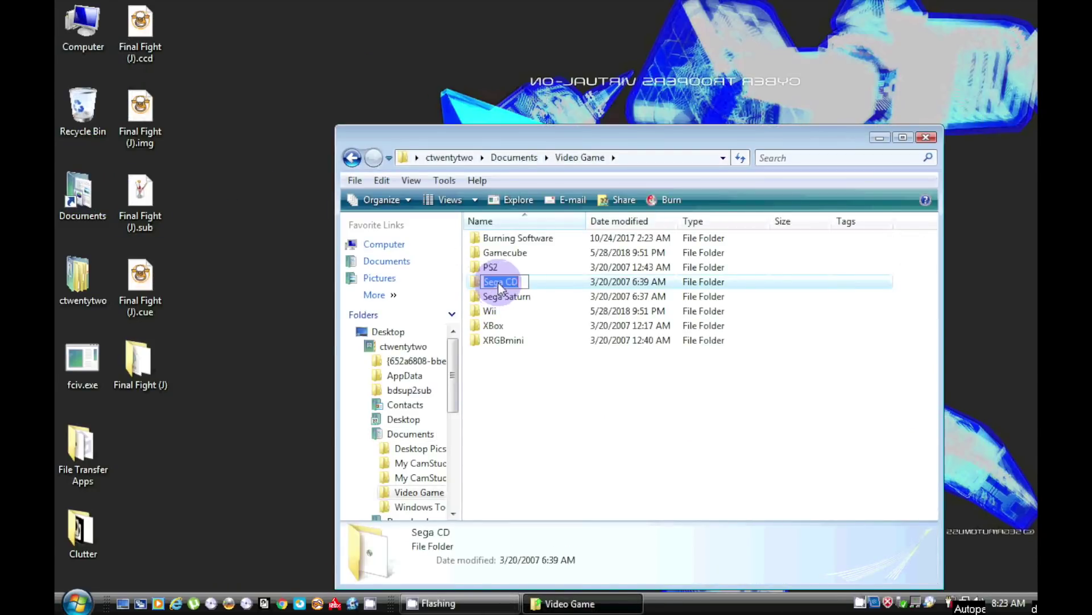
# - Launch Sega Cue Maker from the Sega CD folder and close Explorer
pyautogui.doubleClick(475, 282)
pyautogui.doubleClick(481, 369)
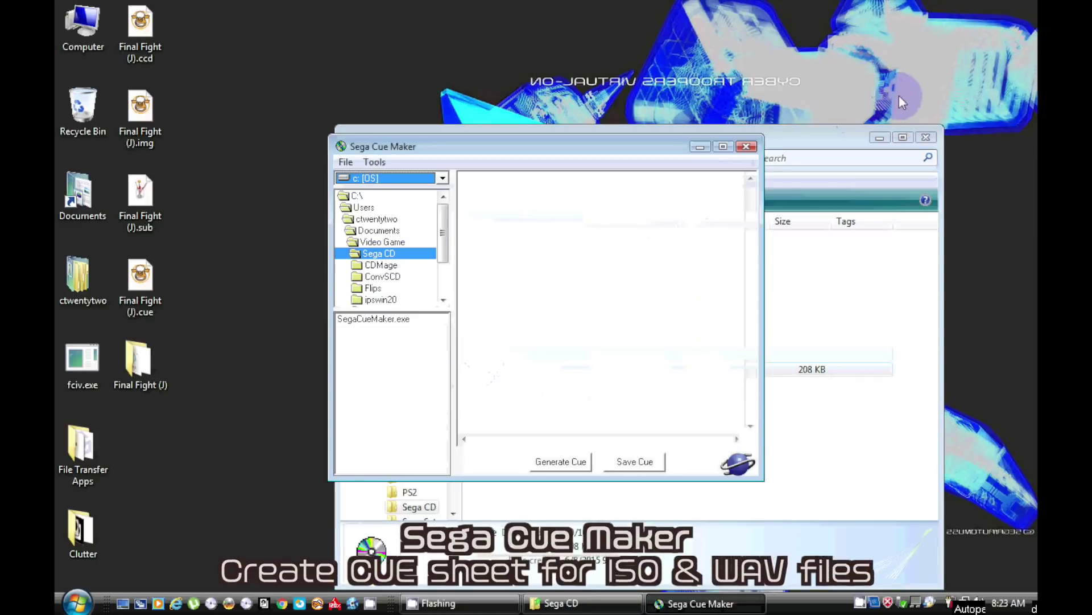
pyautogui.click(926, 138)
pyautogui.click(545, 279)
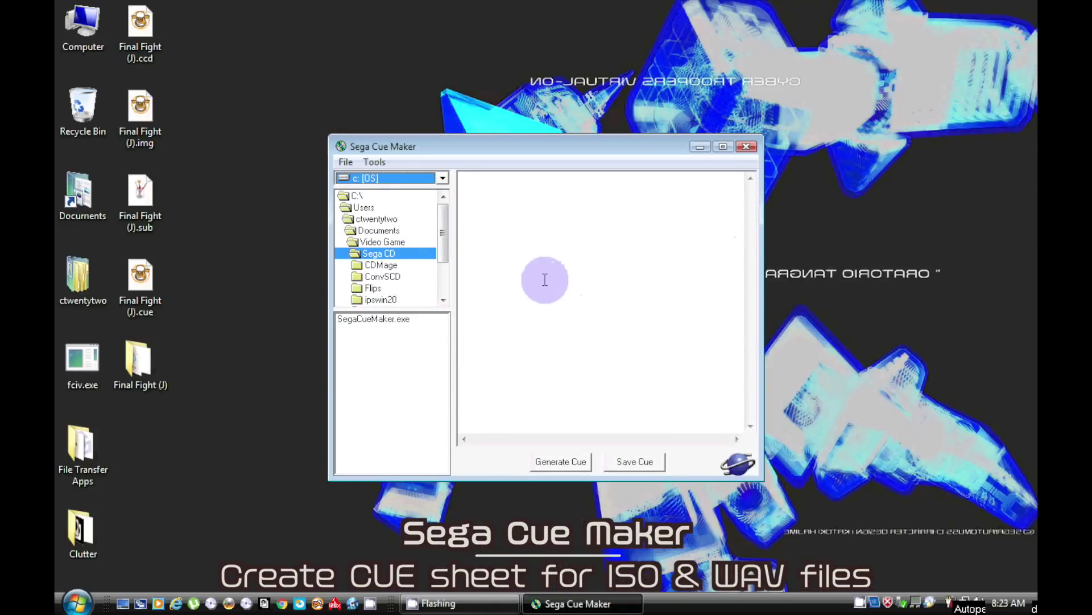
# - Point Sega Cue Maker at the Desktop's Final Fight (J) folder and generate the CUE sheet
pyautogui.doubleClick(376, 218)
pyautogui.doubleClick(371, 232)
pyautogui.doubleClick(377, 218)
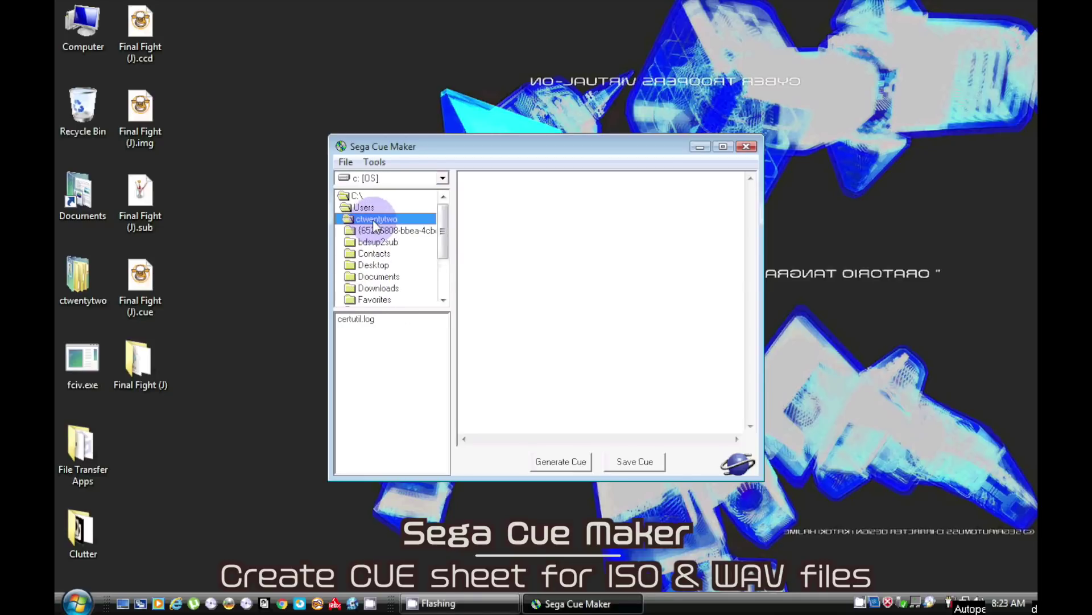
pyautogui.doubleClick(372, 260)
pyautogui.doubleClick(383, 265)
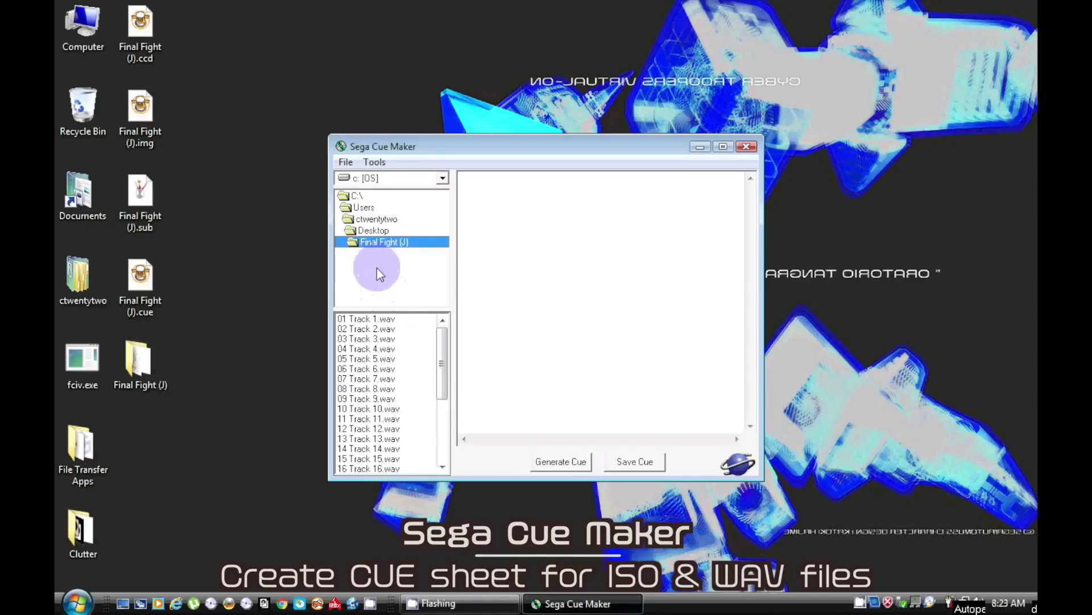
pyautogui.moveTo(446, 345); pyautogui.dragTo(446, 421)
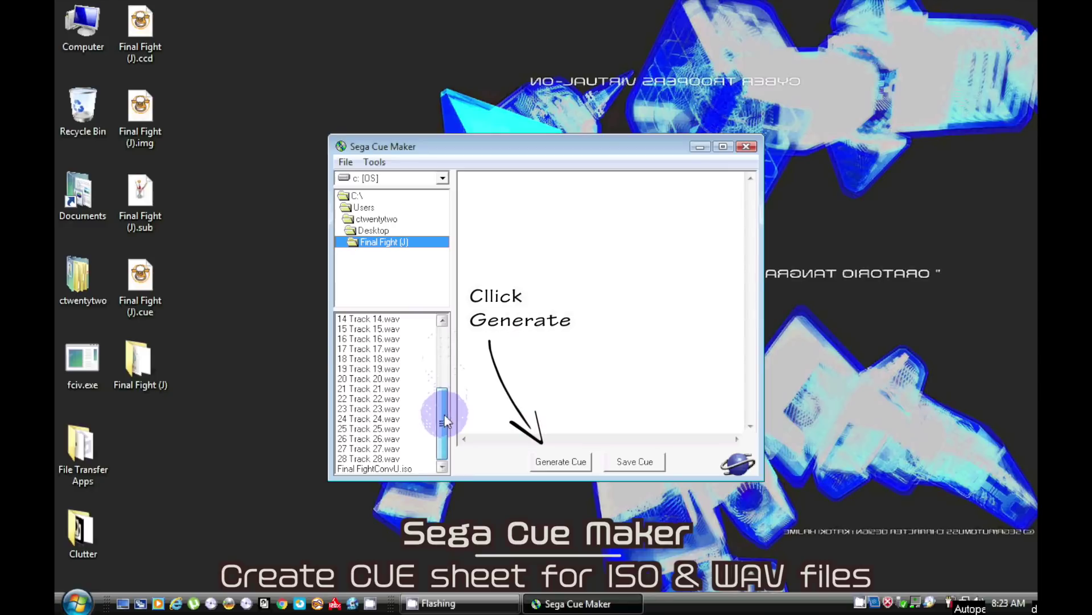
pyautogui.click(559, 461)
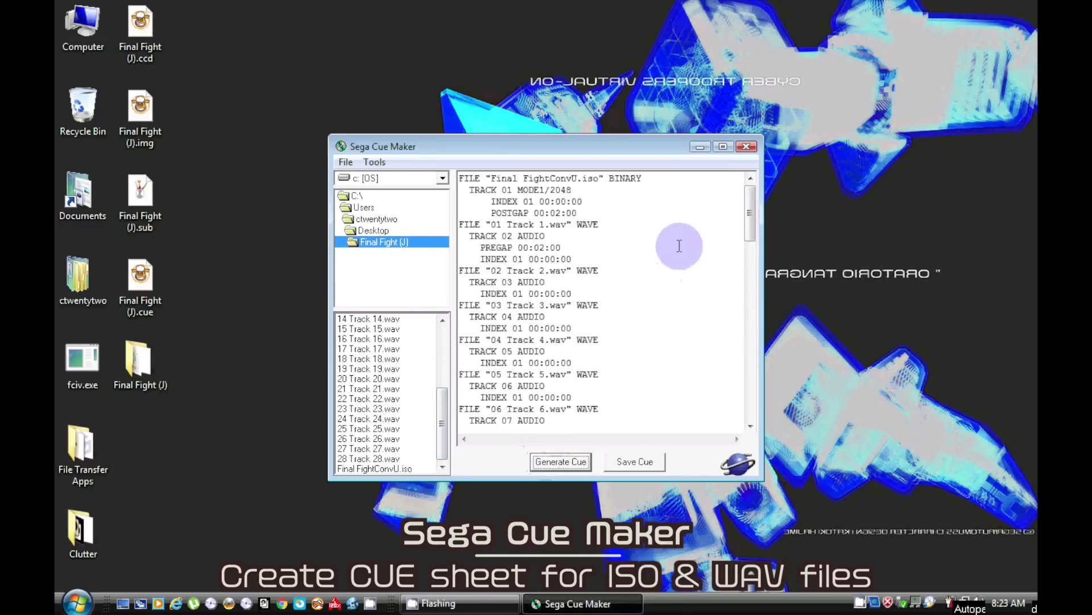
pyautogui.moveTo(749, 208)
pyautogui.mouseDown()
pyautogui.moveTo(742, 353)
pyautogui.moveTo(741, 206)
pyautogui.mouseUp()
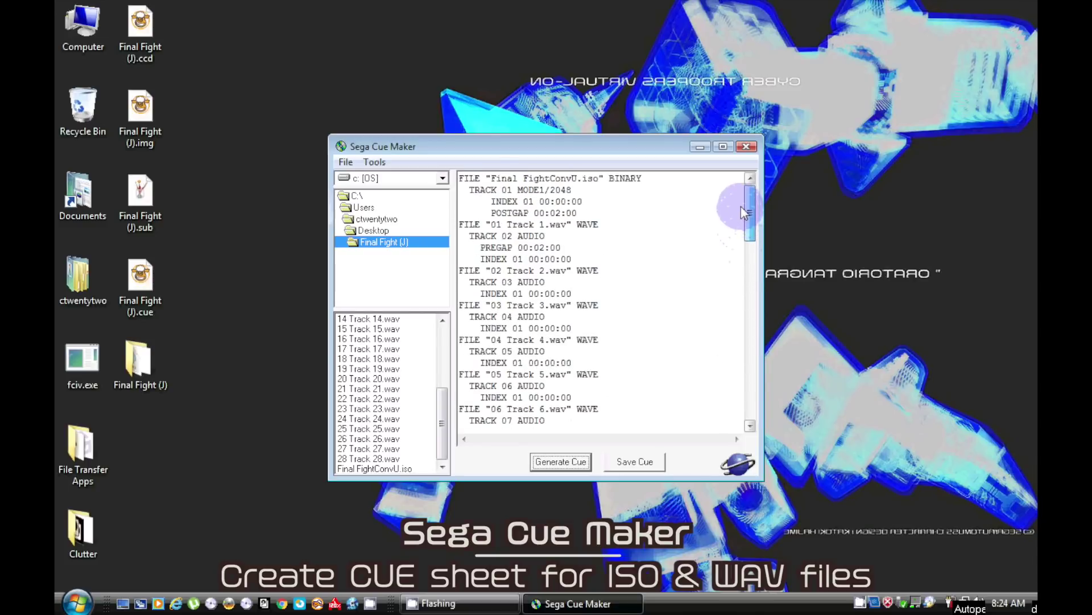
# - Save the CUE sheet to the desktop as FFJ.cue and close Sega Cue Maker
pyautogui.click(653, 465)
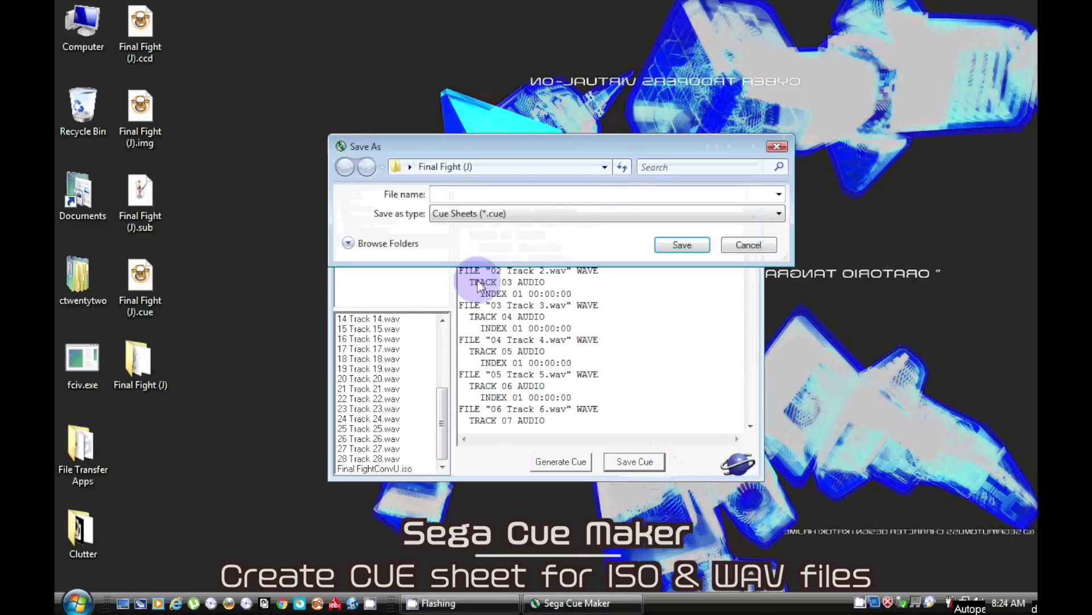
pyautogui.click(410, 166)
pyautogui.click(433, 182)
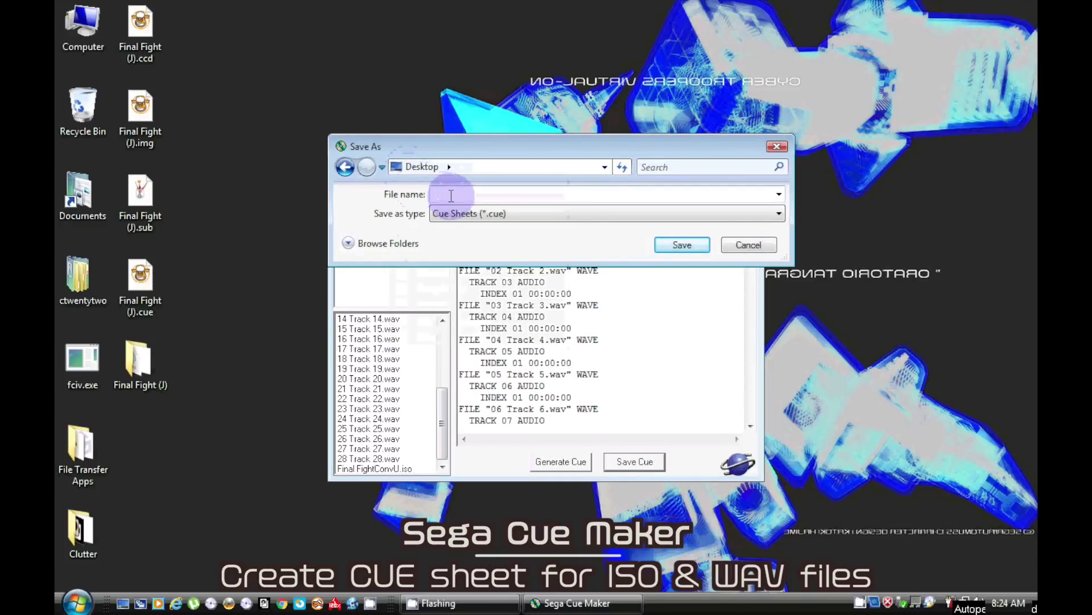
pyautogui.click(450, 195)
pyautogui.write('FFJ')
pyautogui.click(672, 245)
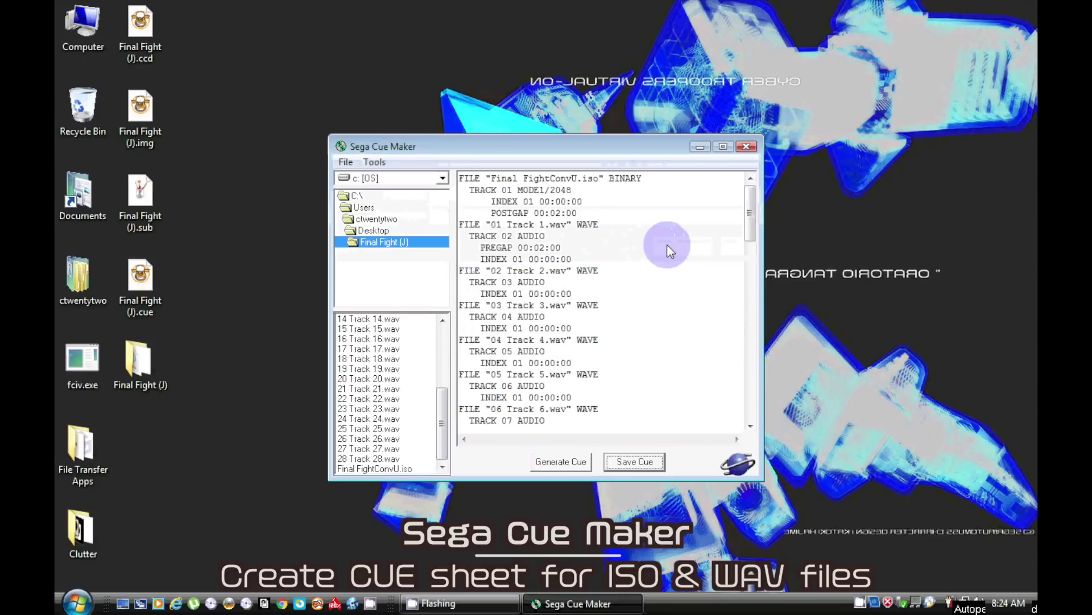
pyautogui.click(746, 147)
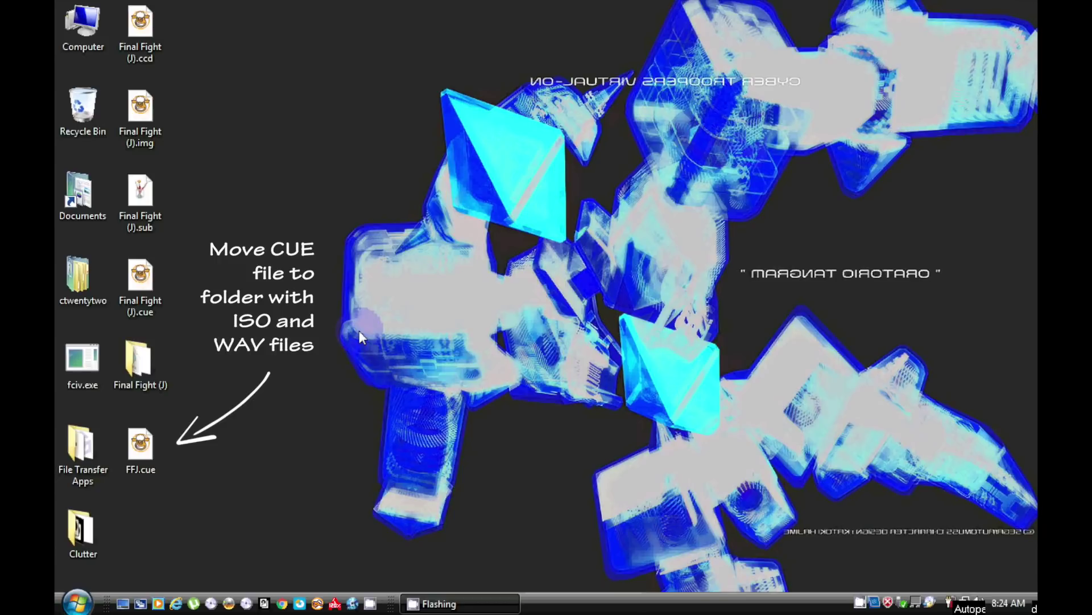
# - Move FFJ.cue into the Final Fight (J) folder, open it, and sort files by name descending
pyautogui.moveTo(140, 445); pyautogui.dragTo(142, 363)
pyautogui.doubleClick(142, 363)
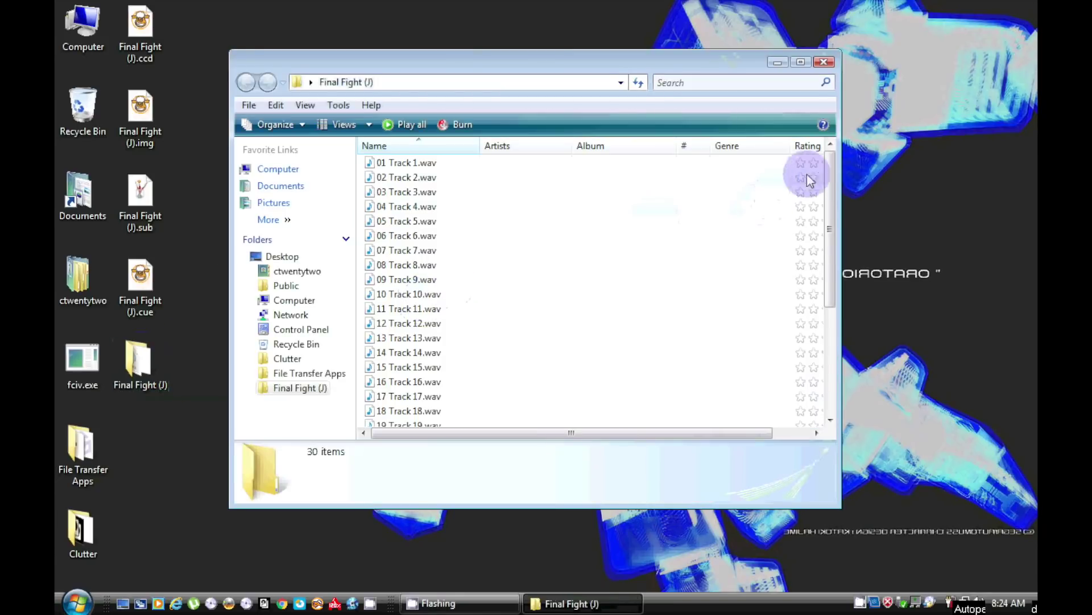
pyautogui.moveTo(829, 181); pyautogui.dragTo(829, 305)
pyautogui.click(415, 146)
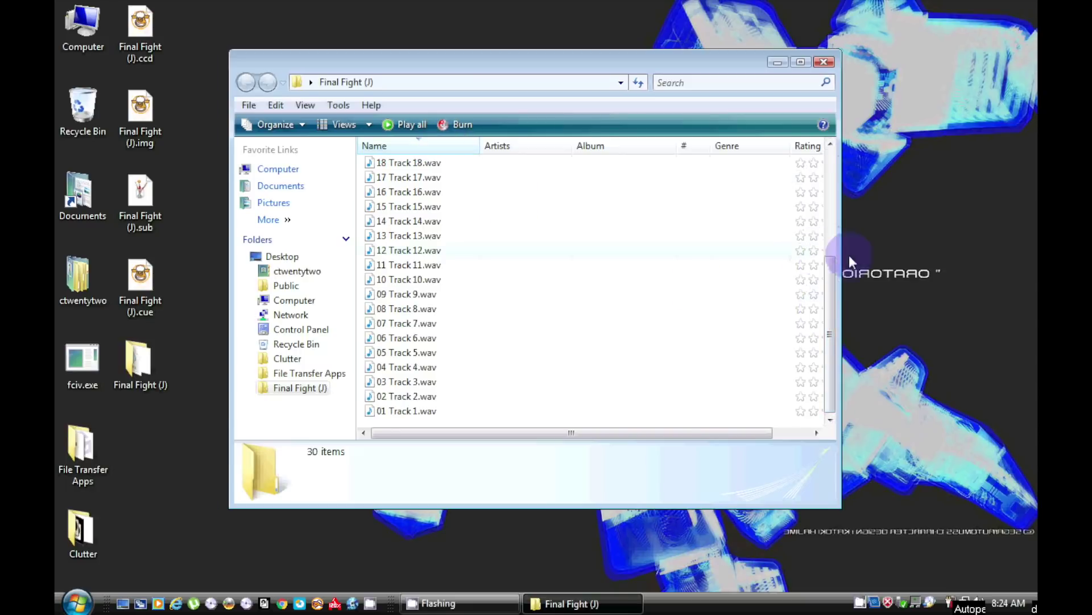
pyautogui.moveTo(833, 188)
pyautogui.mouseDown()
pyautogui.moveTo(835, 218)
pyautogui.moveTo(832, 183)
pyautogui.mouseUp()
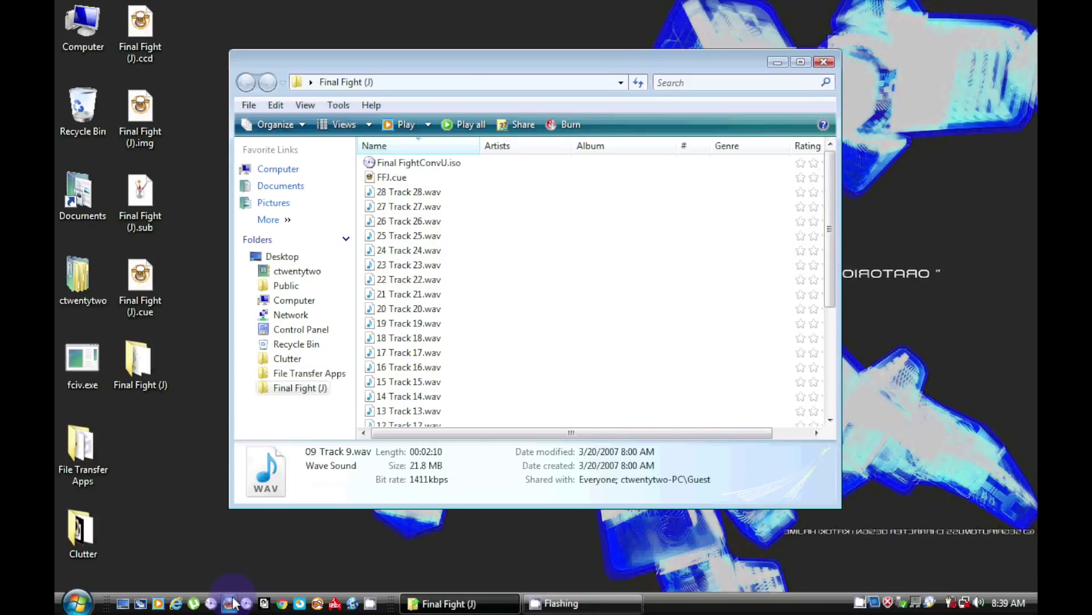
# - Burn FFJ.cue to the blank CD-R in ImgBurn's Write image mode, then close ImgBurn
pyautogui.click(231, 603)
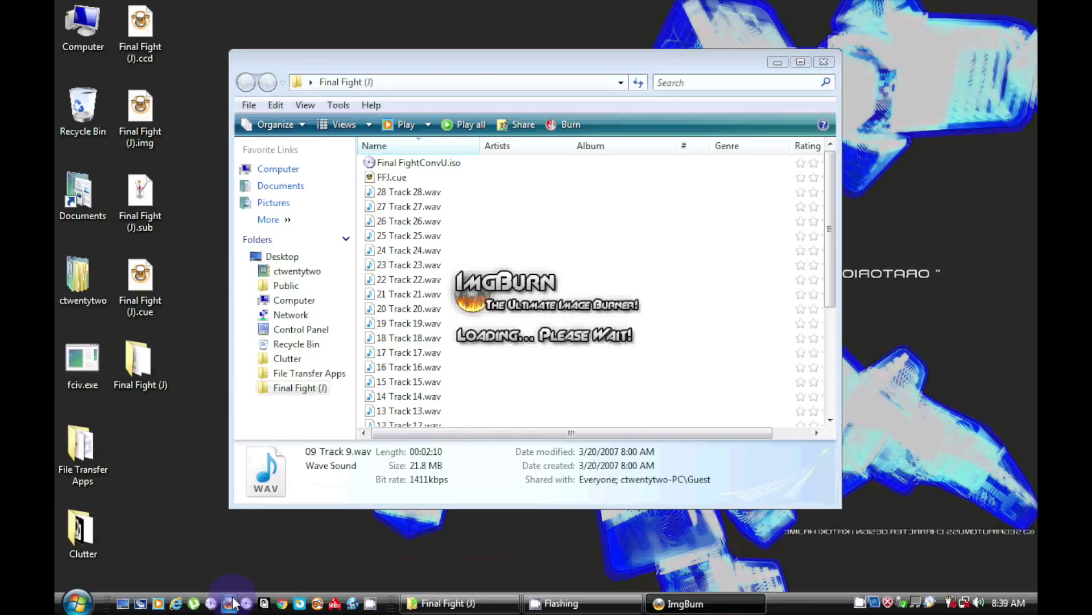
pyautogui.click(563, 112)
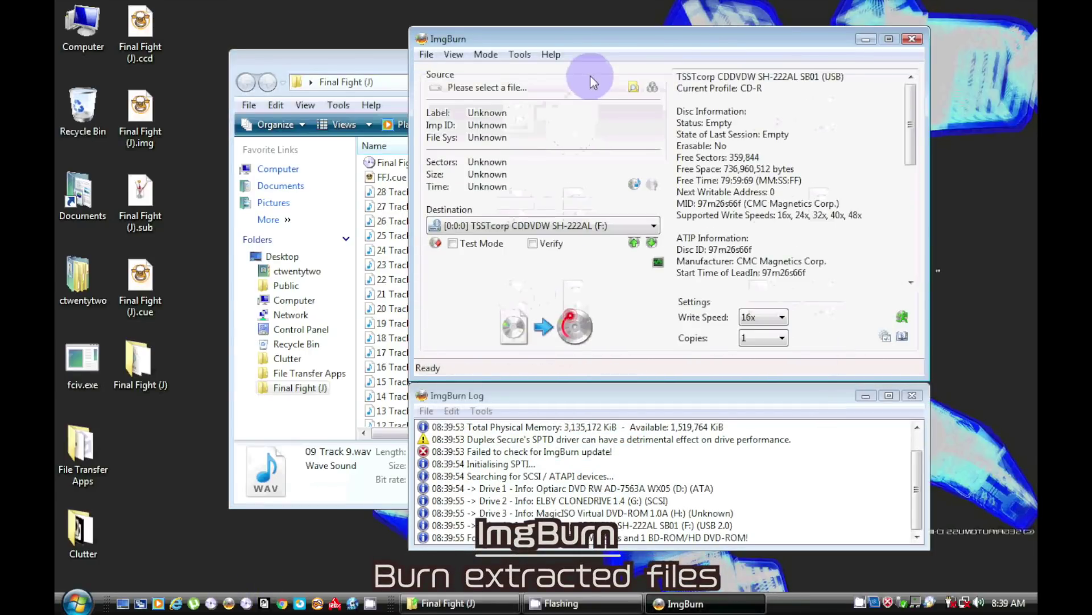
pyautogui.moveTo(585, 41); pyautogui.dragTo(623, 36)
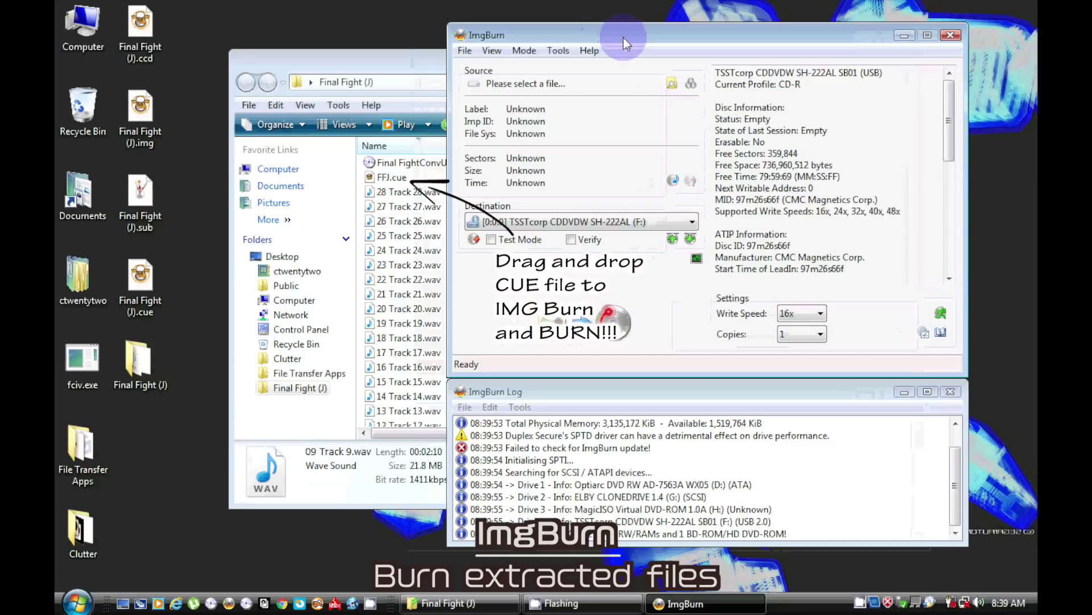
pyautogui.moveTo(392, 177); pyautogui.dragTo(520, 83)
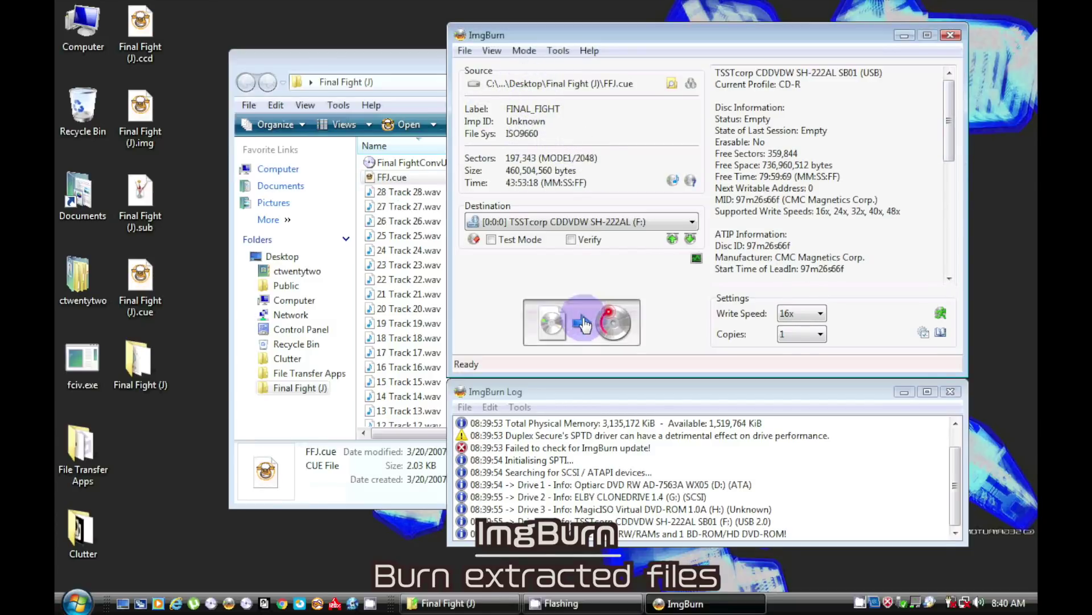
pyautogui.click(584, 324)
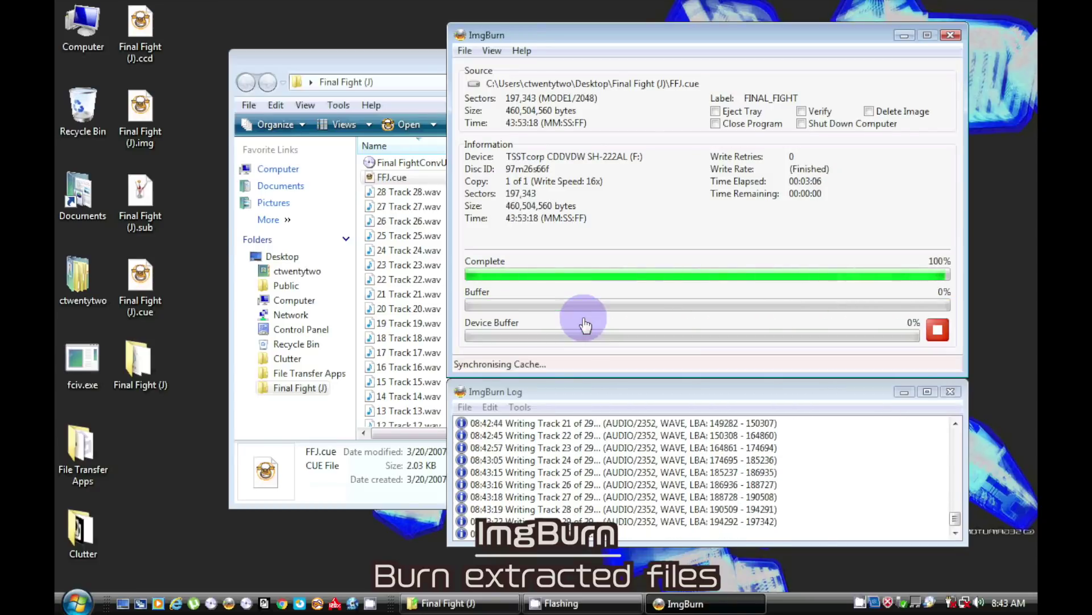
pyautogui.click(601, 353)
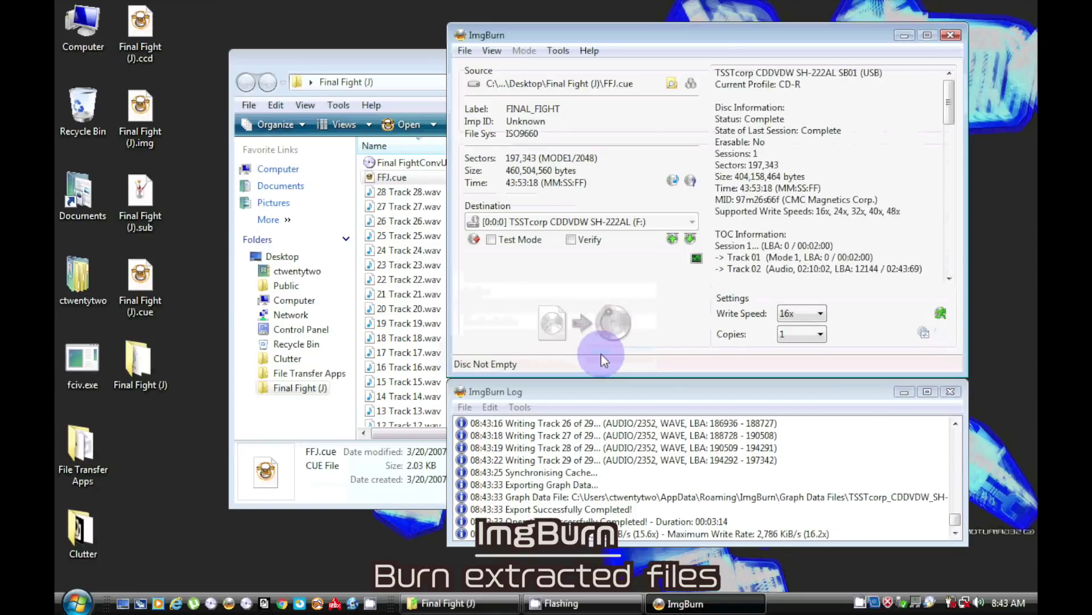
pyautogui.click(951, 34)
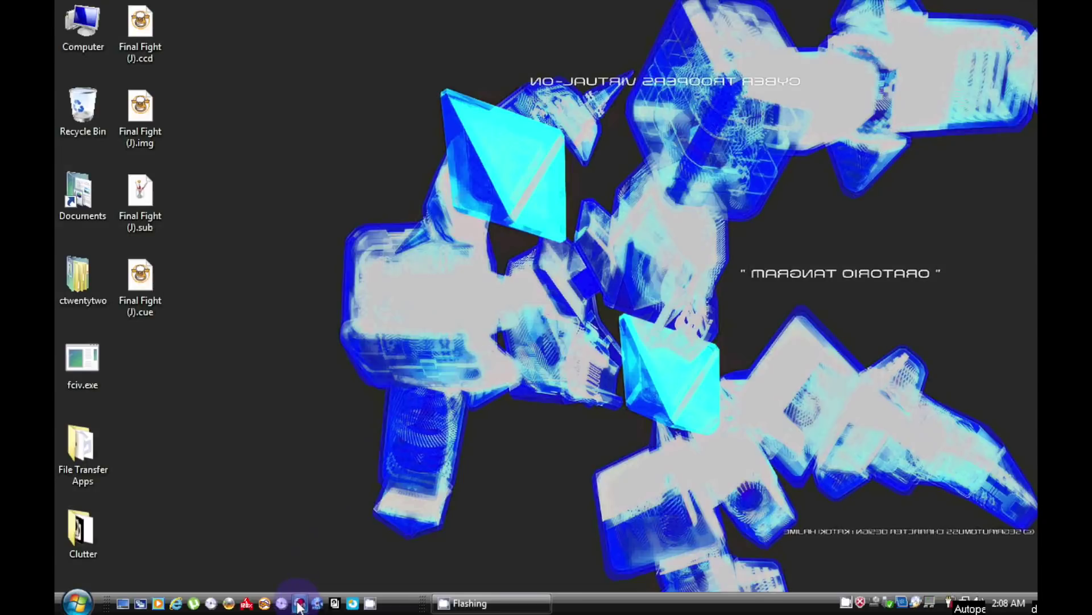
# - Load the Final Fight (J).ccd image into IsoBuster
pyautogui.click(300, 603)
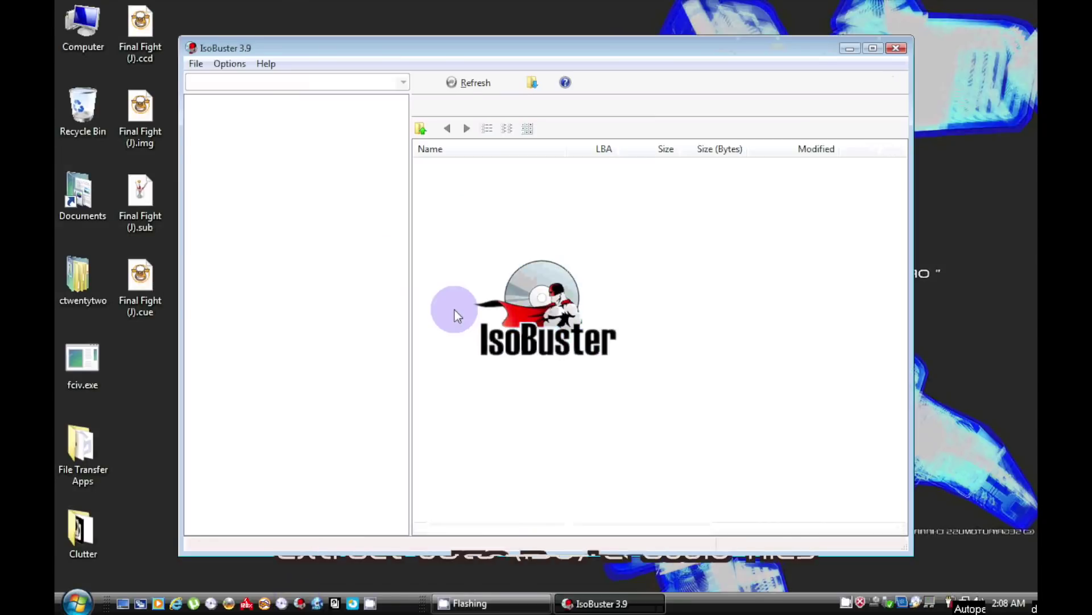
pyautogui.moveTo(419, 48); pyautogui.dragTo(459, 56)
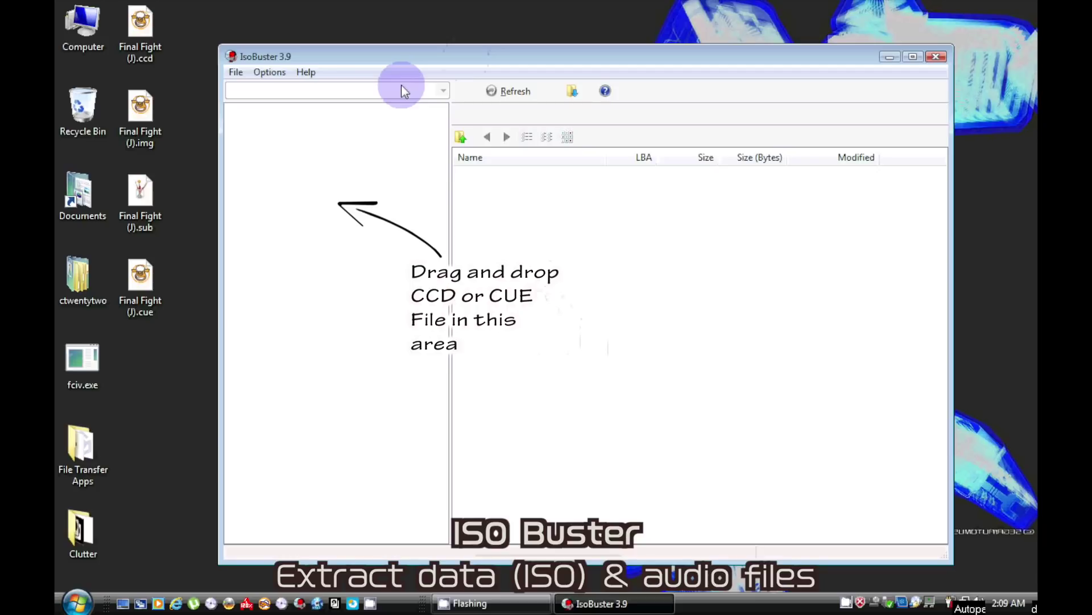
pyautogui.click(135, 32)
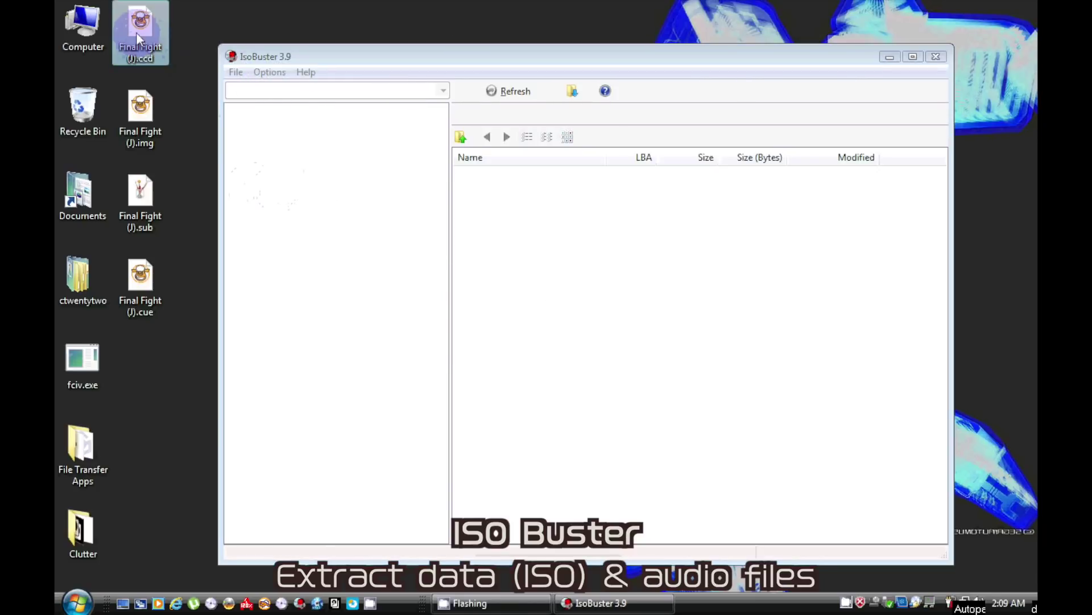
pyautogui.click(149, 283)
pyautogui.moveTo(140, 25); pyautogui.dragTo(277, 146)
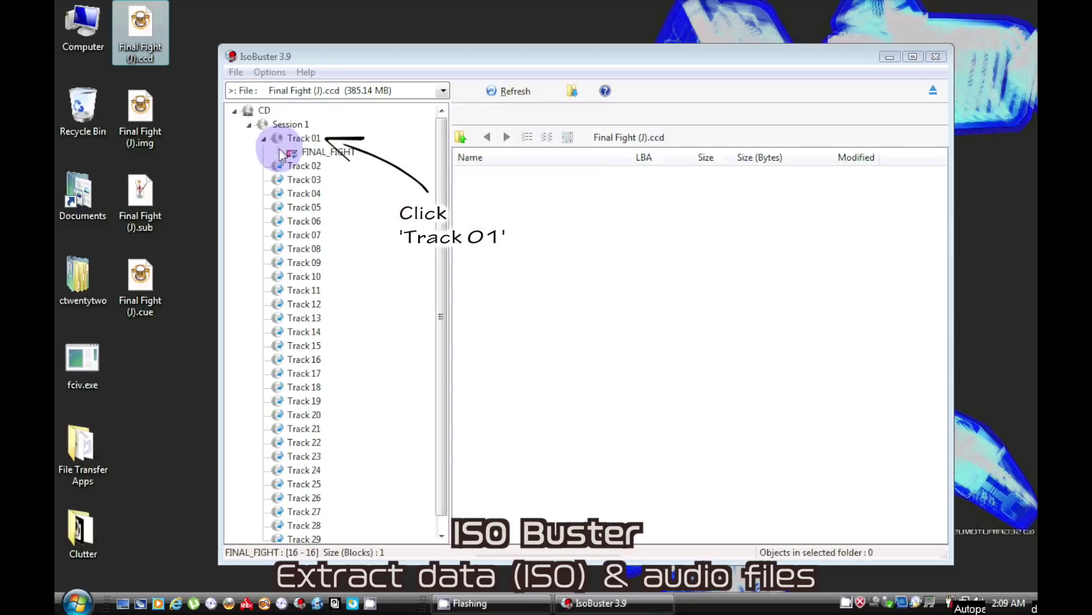
# - Show Session 1 and select all 29 tracks in the track list
pyautogui.click(286, 126)
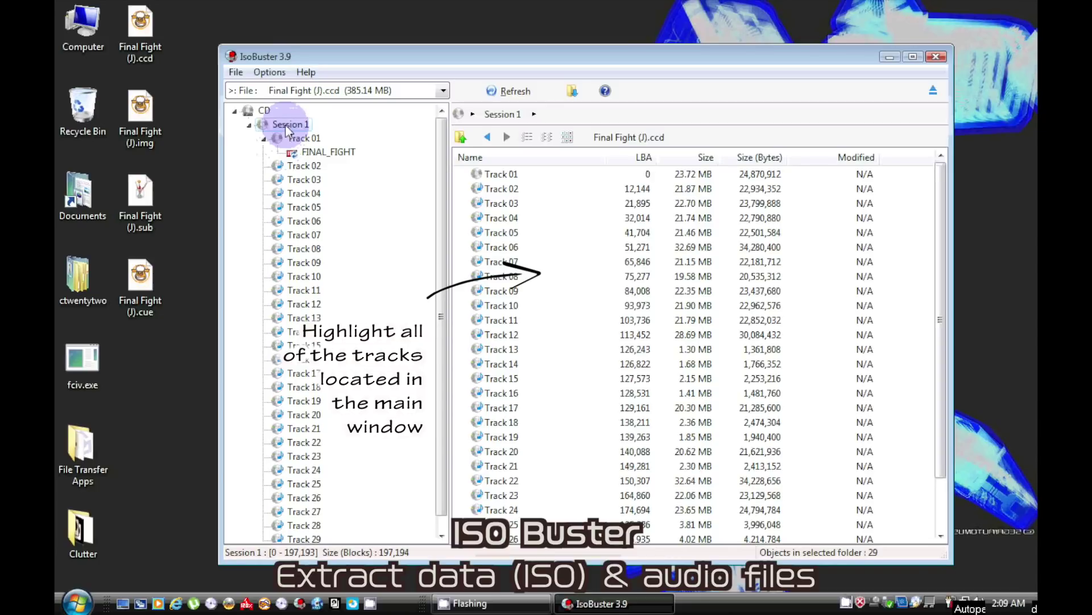
pyautogui.click(563, 173)
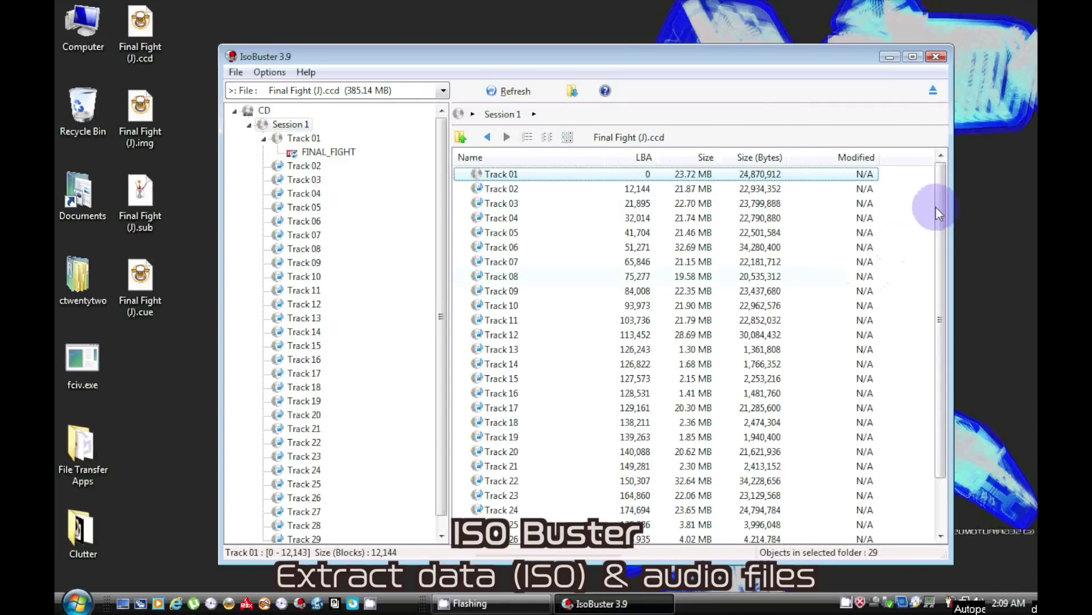
pyautogui.moveTo(944, 196); pyautogui.dragTo(935, 361)
pyautogui.hotkey('ctrl', 'a')
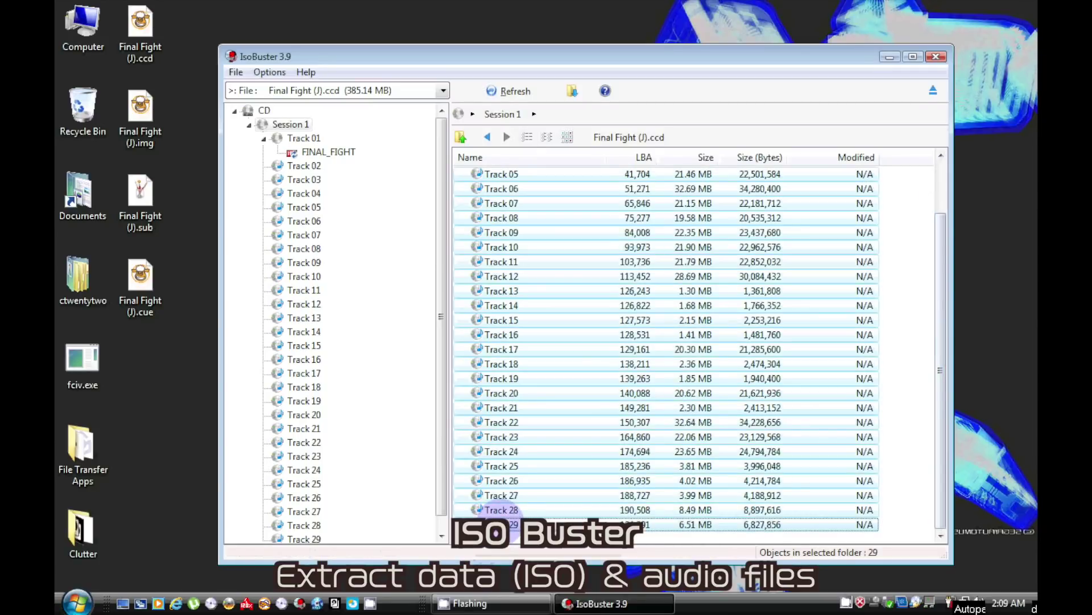
pyautogui.moveTo(941, 302); pyautogui.dragTo(941, 250)
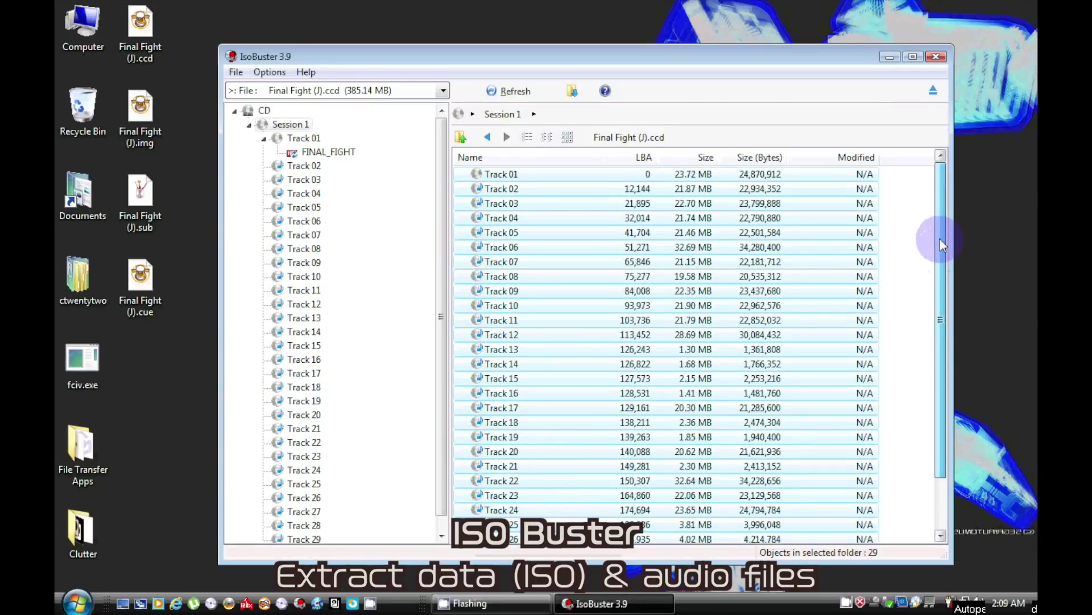
# - Extract the 29 selected tracks to a new 'Final Fight (J)' folder, replacing unreadable sectors with zeroes
pyautogui.rightClick(570, 189)
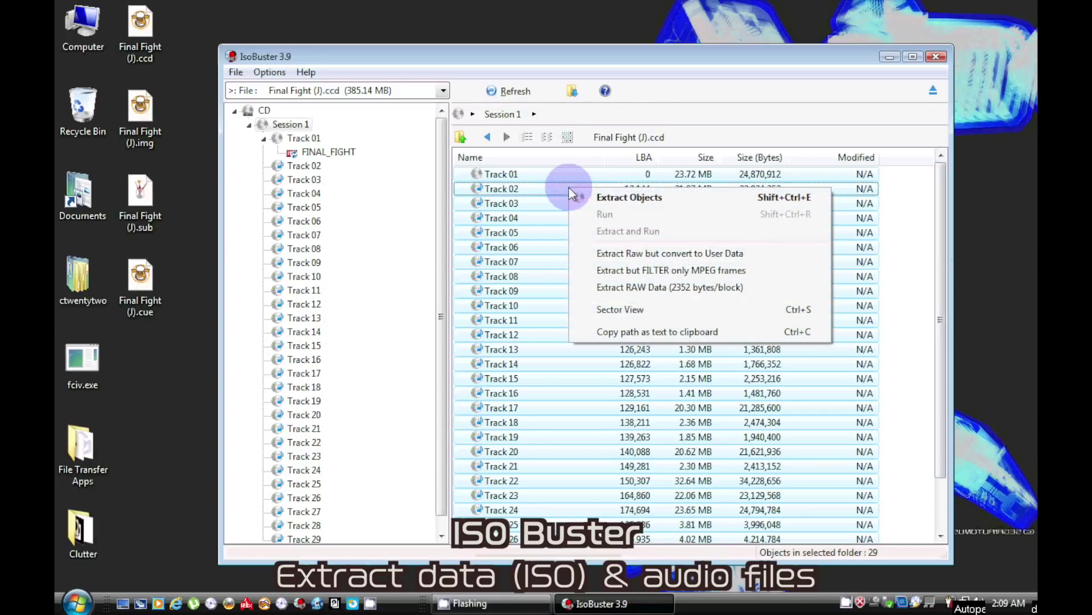
pyautogui.click(603, 199)
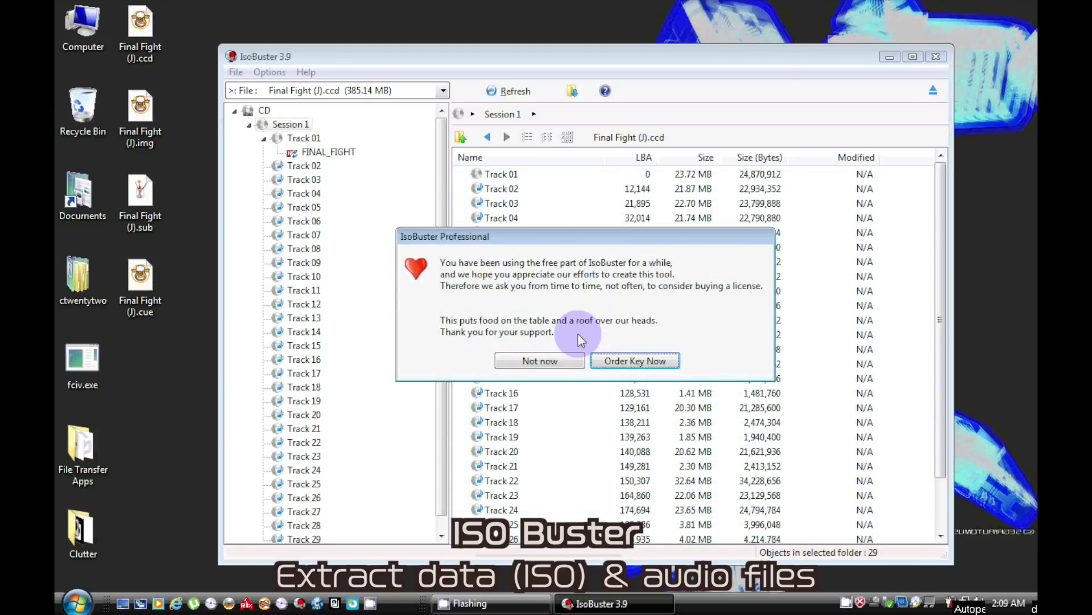
pyautogui.click(565, 354)
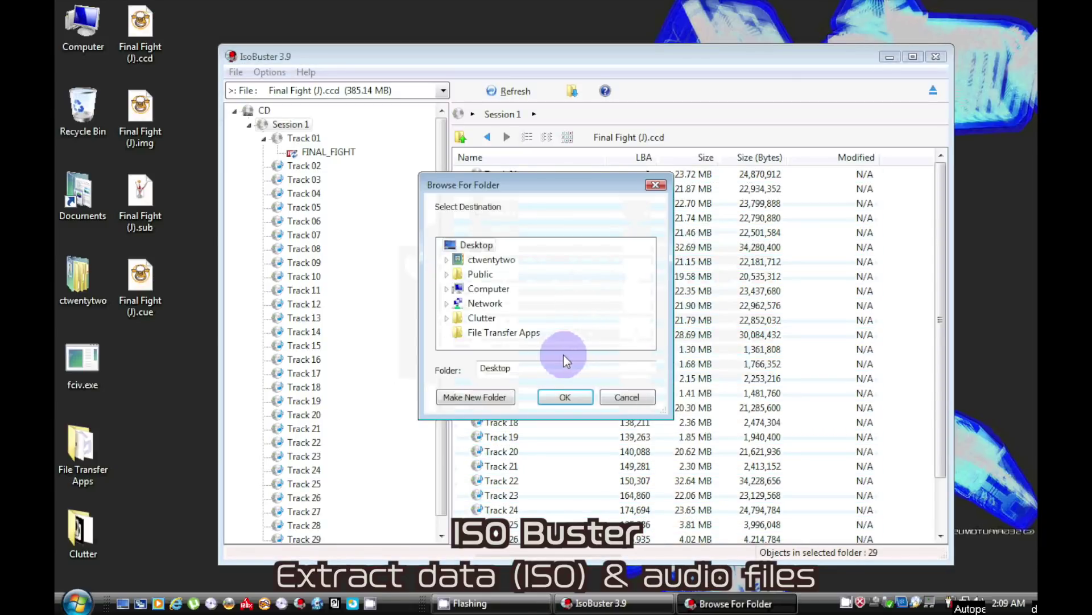
pyautogui.click(485, 396)
pyautogui.write('Final Fight (J)')
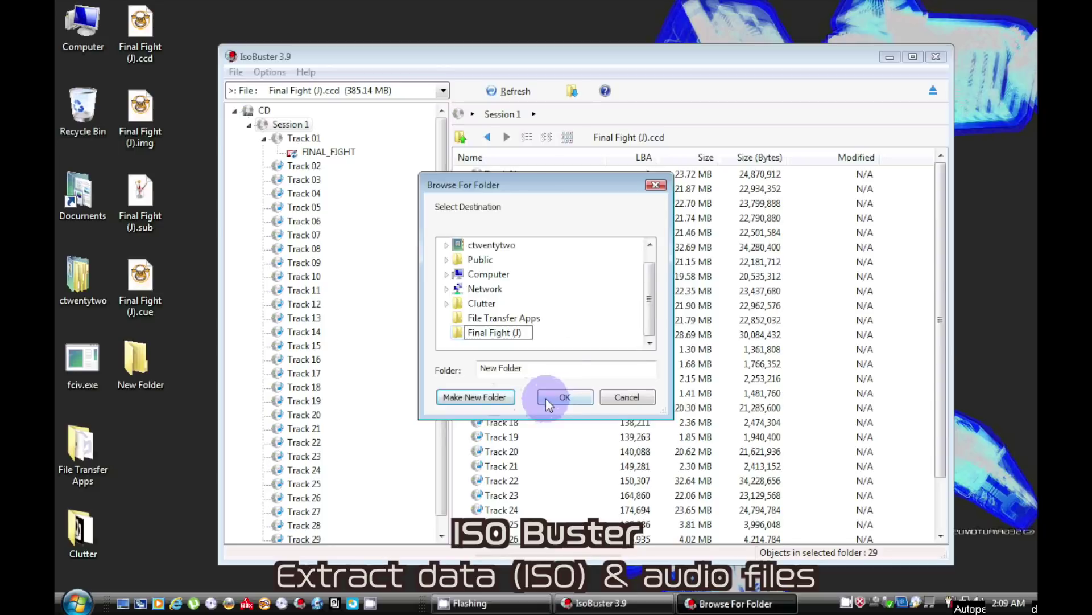
pyautogui.click(563, 397)
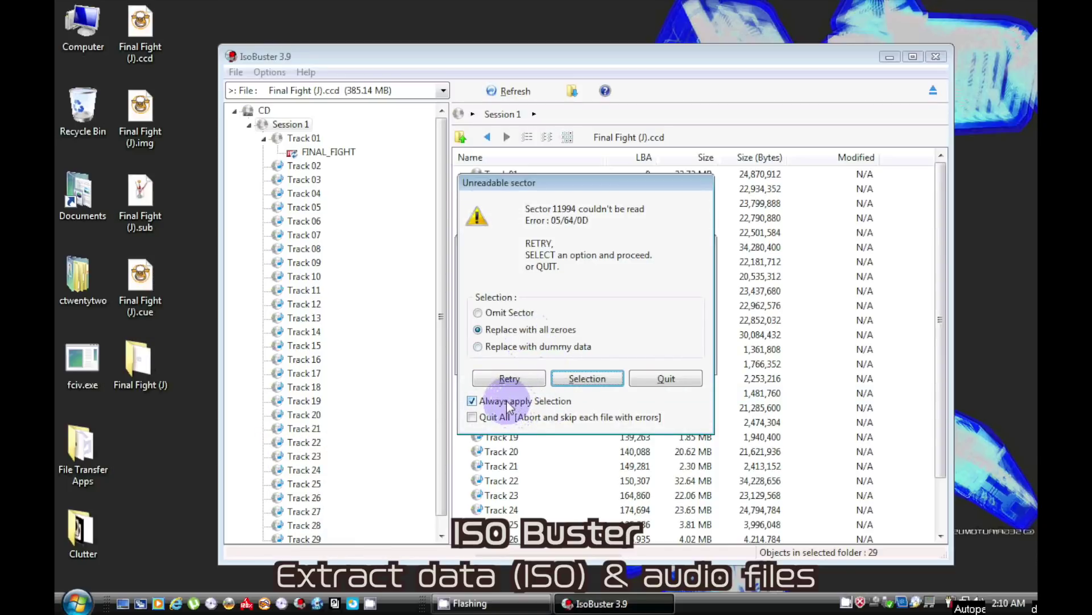
pyautogui.click(581, 380)
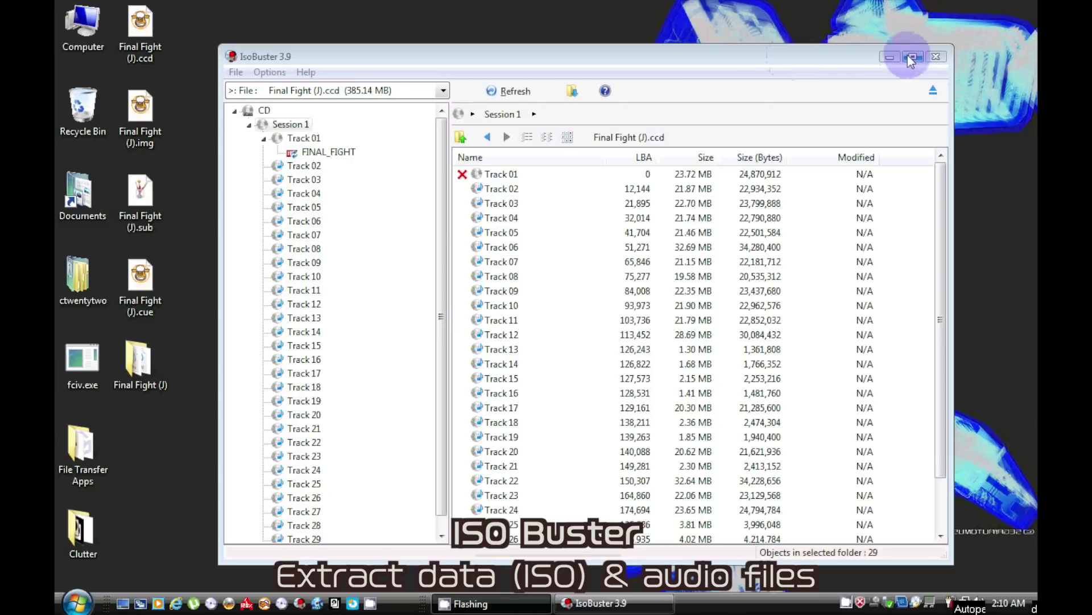
# - Close IsoBuster and open the ConvSCD110 and Final Fight (J) folders
pyautogui.click(935, 57)
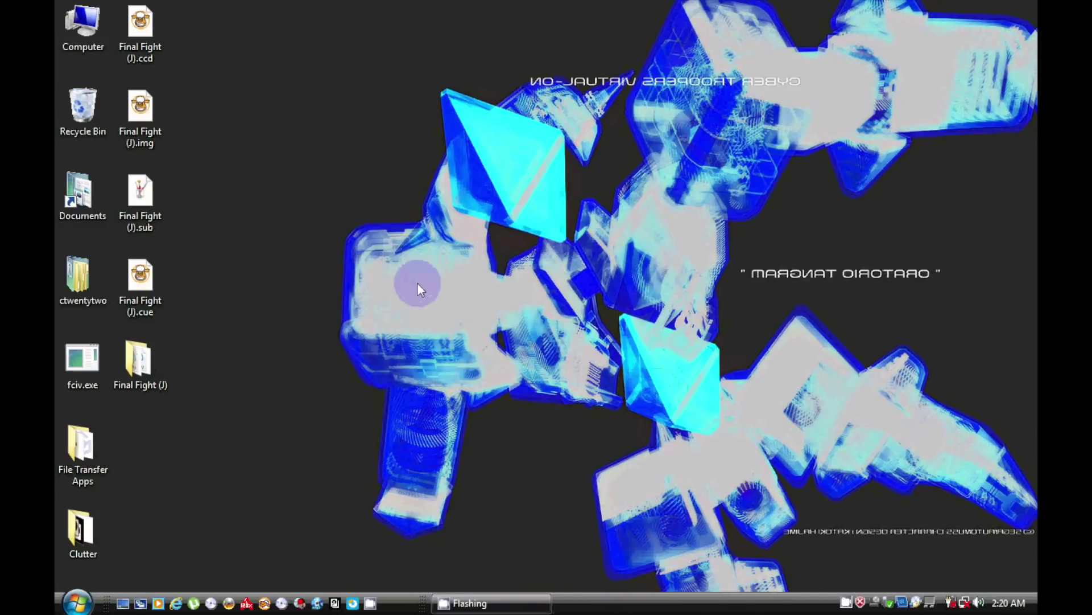
pyautogui.doubleClick(85, 213)
pyautogui.doubleClick(714, 177)
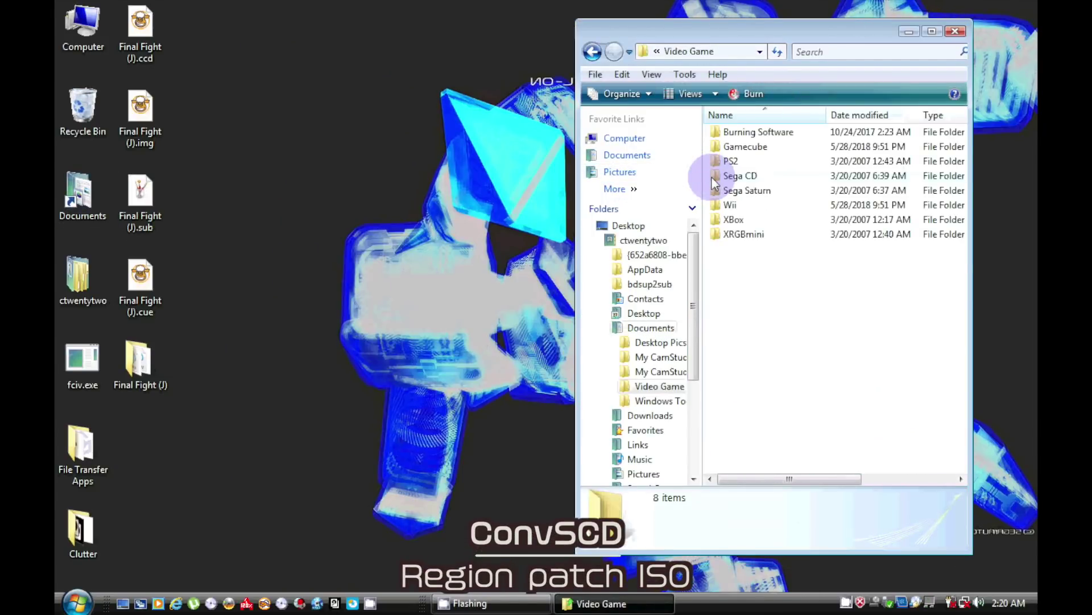
pyautogui.doubleClick(718, 174)
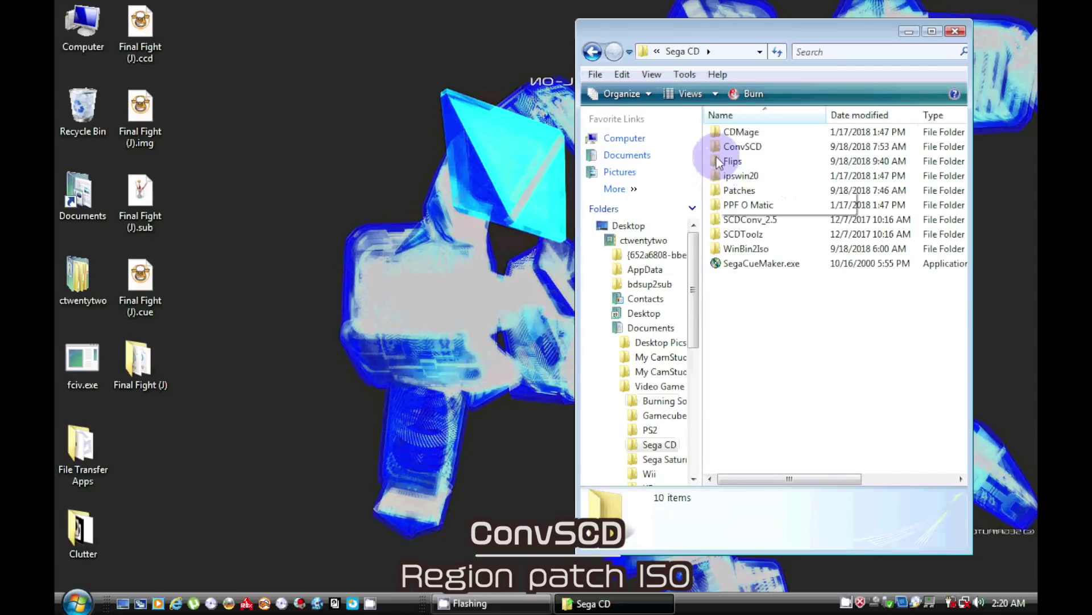
pyautogui.doubleClick(716, 147)
pyautogui.doubleClick(715, 133)
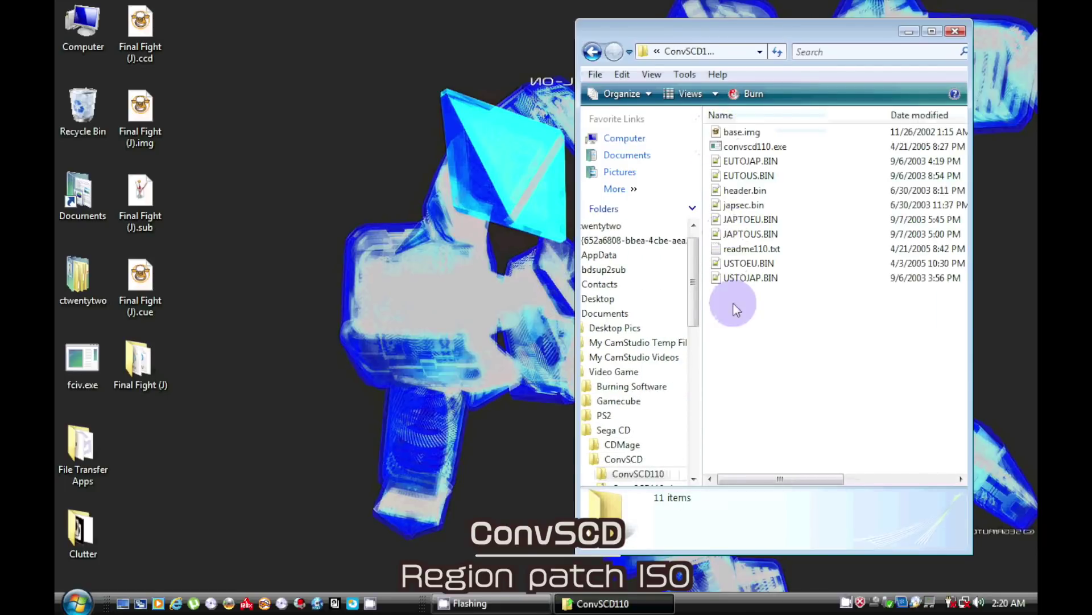
pyautogui.doubleClick(128, 367)
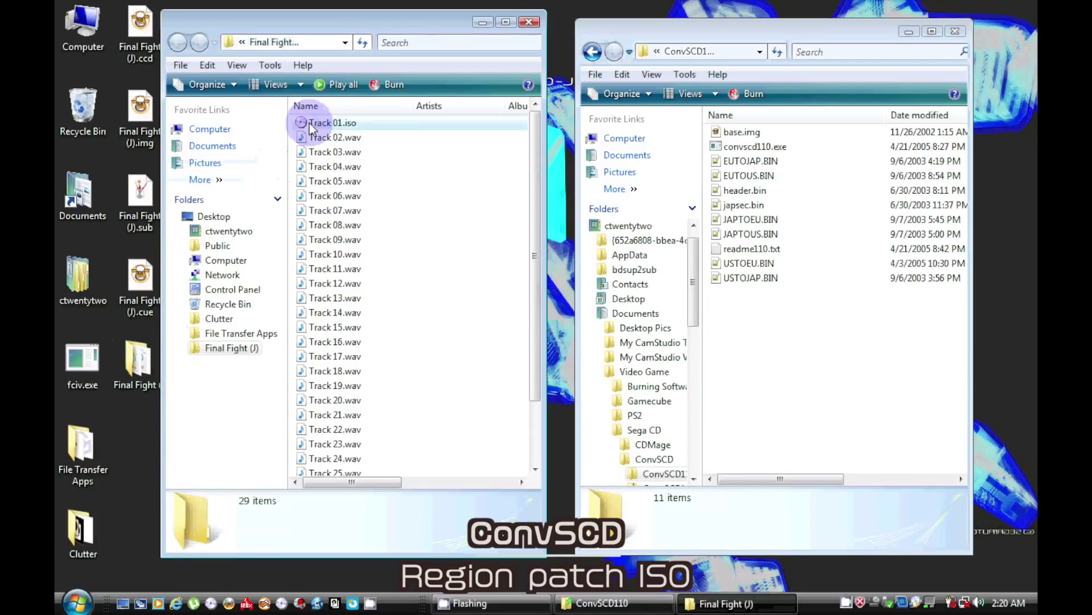
# - Convert Track 01.iso to the US region (option 1) with convscd110.exe
pyautogui.moveTo(308, 122); pyautogui.dragTo(743, 308)
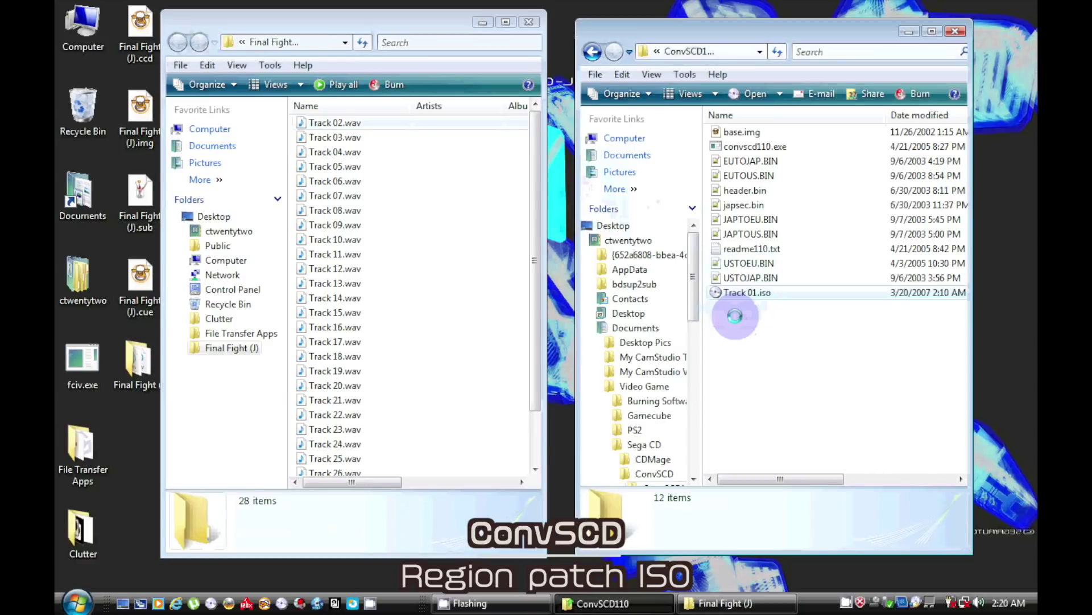
pyautogui.doubleClick(737, 146)
pyautogui.write('Track 01.is')
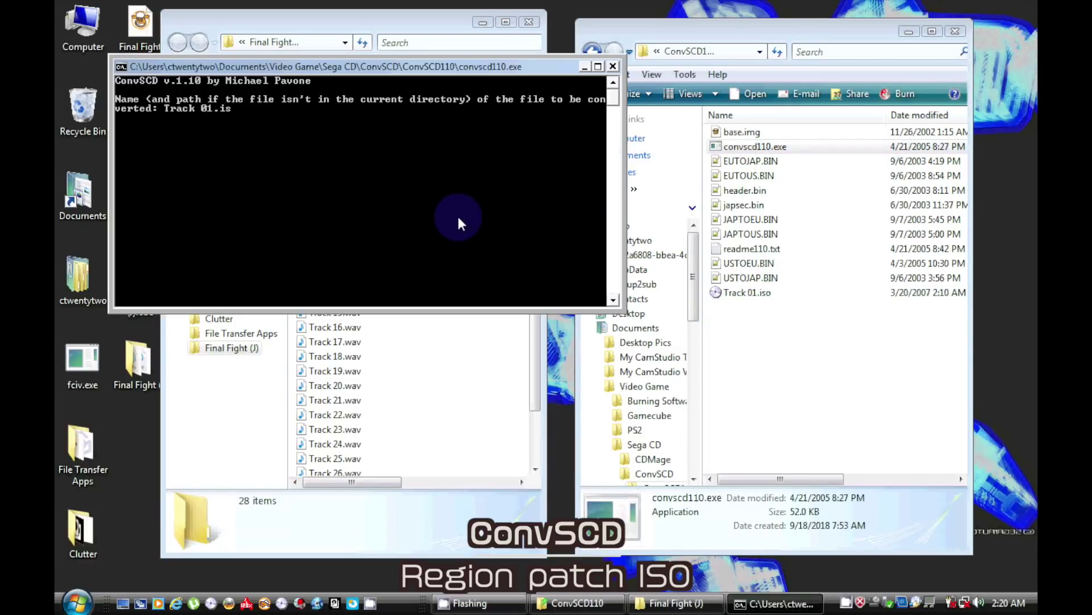
pyautogui.write('o')
pyautogui.press('Return')
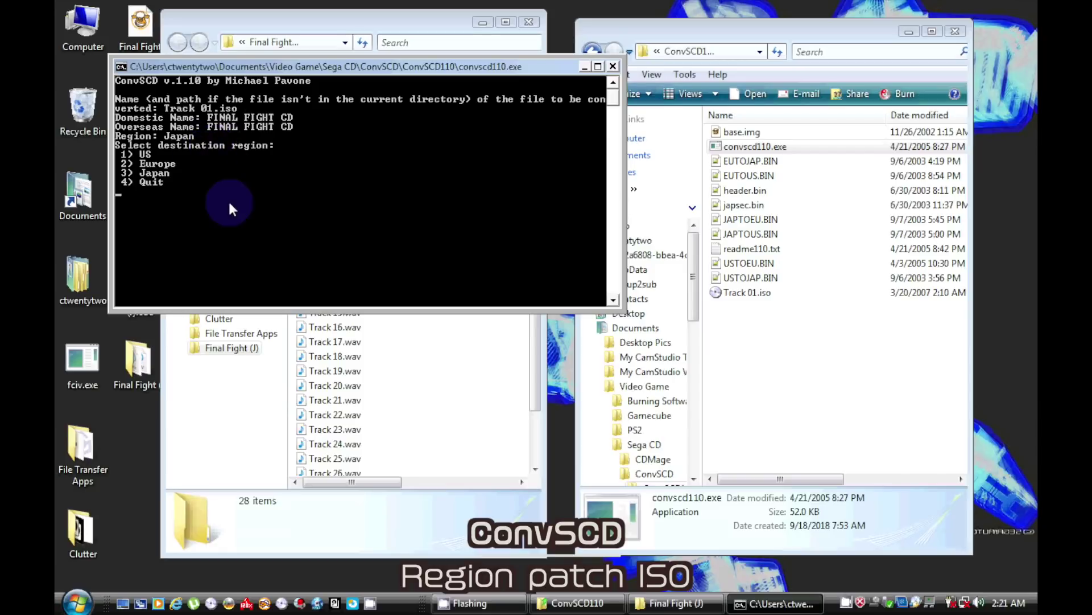
pyautogui.write('1')
pyautogui.press('Return')
# - Move Track 01ConvU.iso into Final Fight (J) and remove the original Track 01.iso from ConvSCD110
pyautogui.click(808, 308)
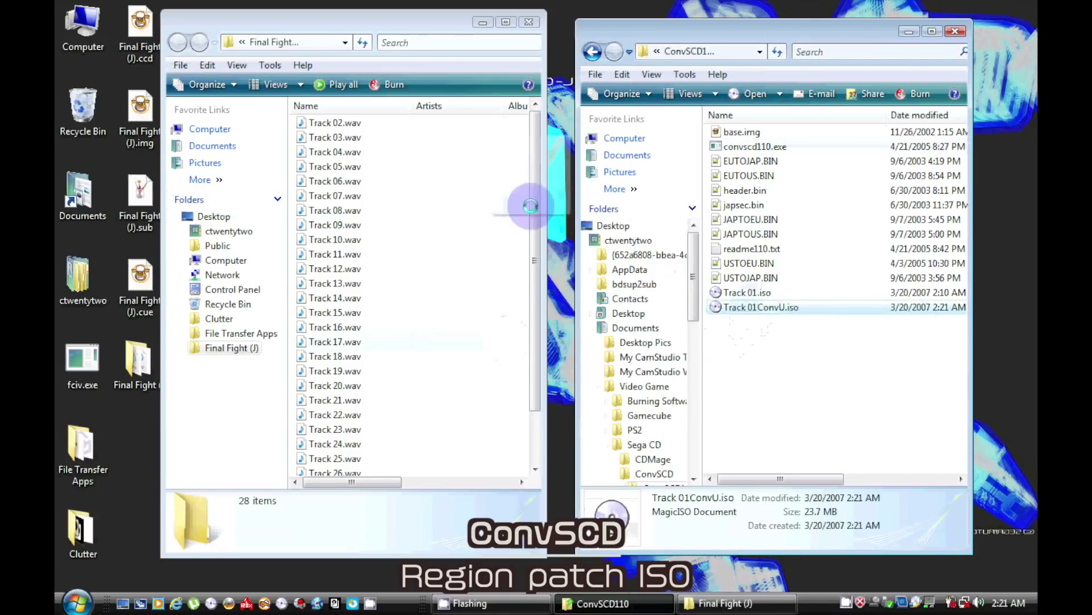
pyautogui.moveTo(530, 206); pyautogui.dragTo(383, 85)
pyautogui.moveTo(747, 293); pyautogui.dragTo(137, 364)
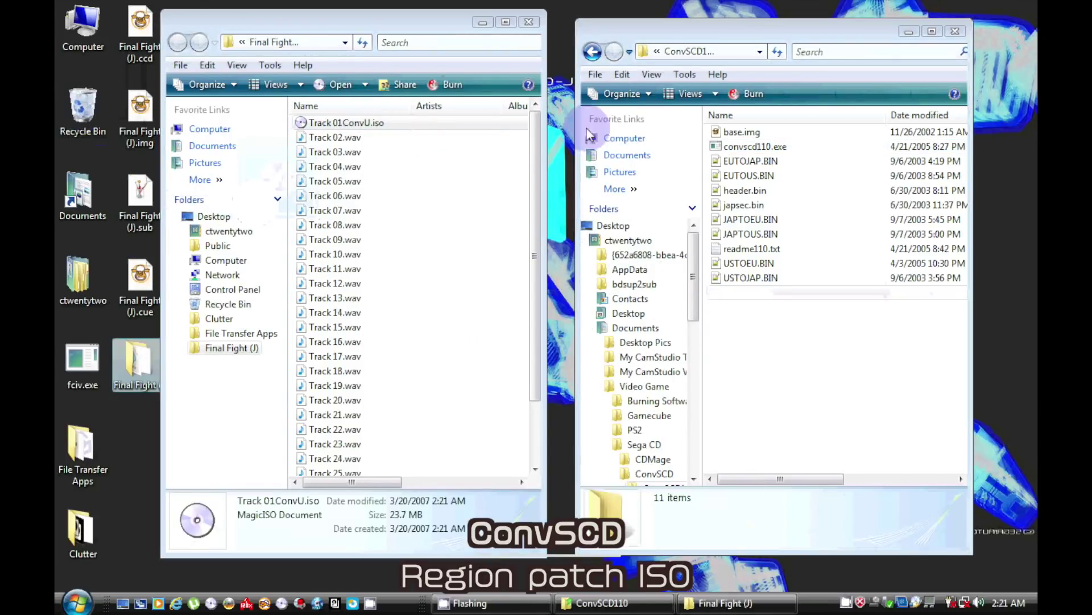
pyautogui.click(592, 52)
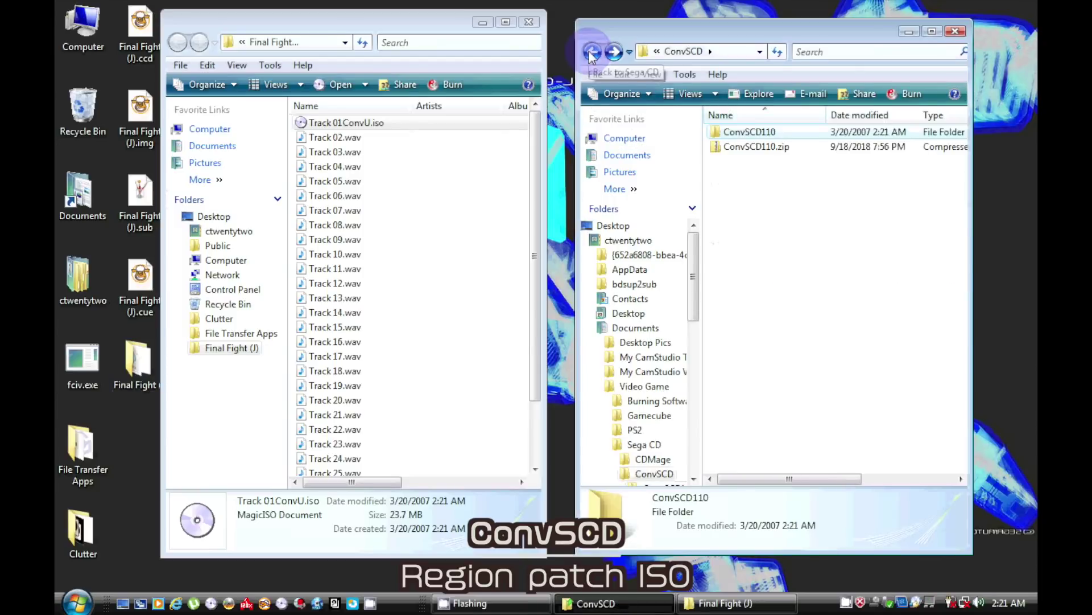
pyautogui.click(592, 52)
pyautogui.doubleClick(753, 265)
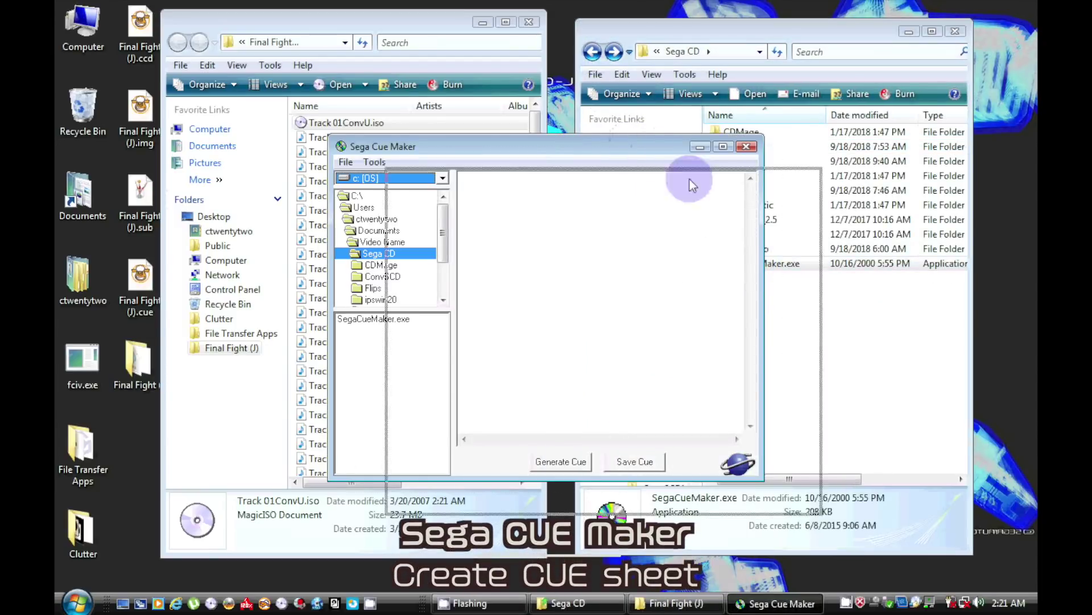
# - Point Sega Cue Maker at the Desktop\Final Fight (J) folder
pyautogui.moveTo(690, 186); pyautogui.dragTo(732, 230)
pyautogui.moveTo(449, 26); pyautogui.dragTo(465, 28)
pyautogui.click(747, 249)
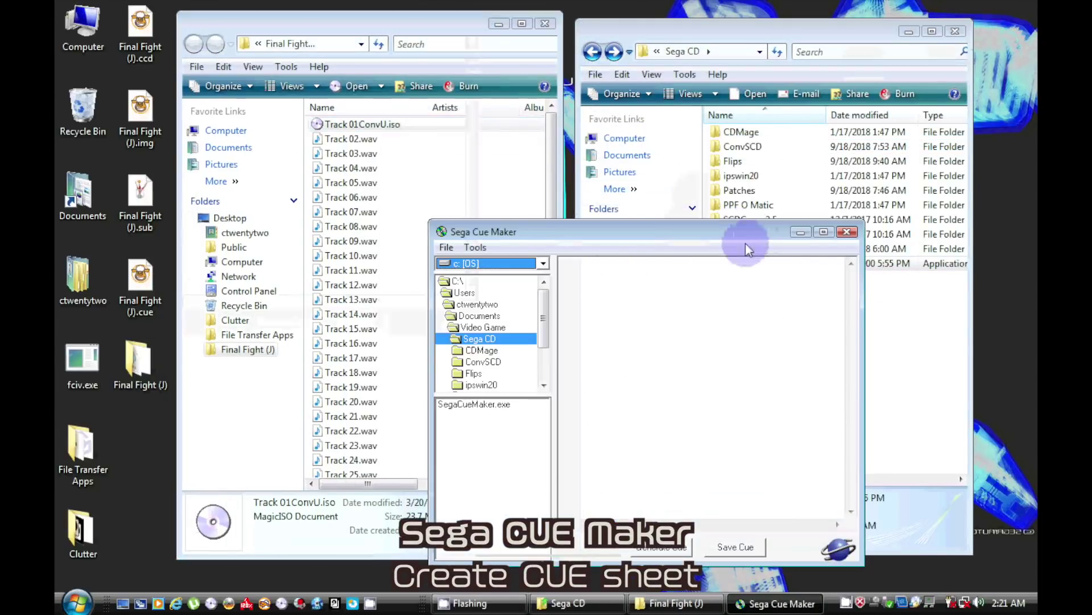
pyautogui.doubleClick(476, 304)
pyautogui.doubleClick(481, 357)
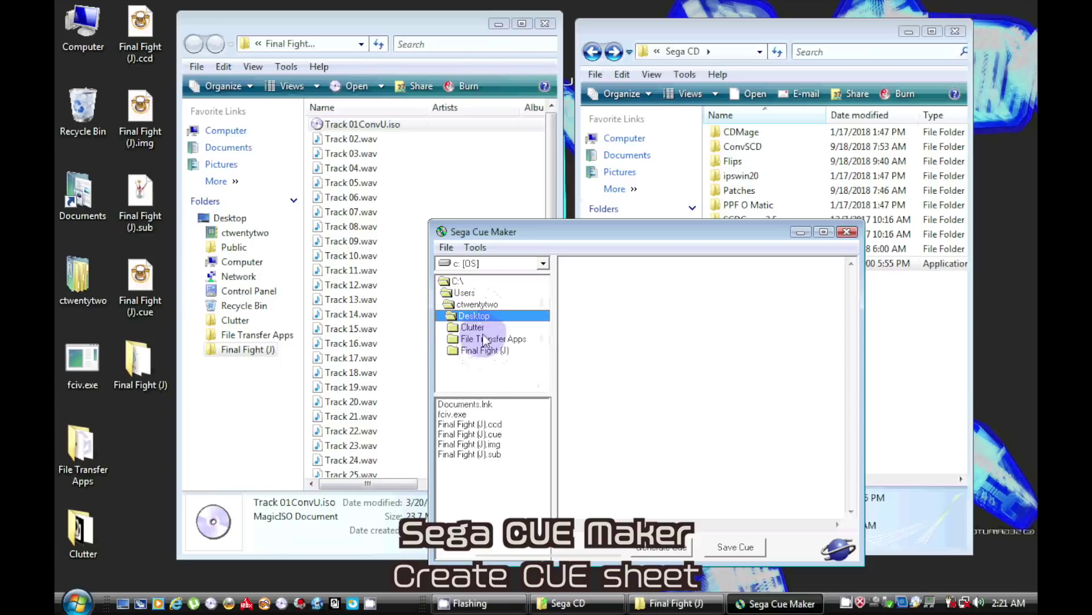
pyautogui.doubleClick(481, 350)
pyautogui.scroll(-5, 541, 420)
# - Generate the cue sheet, save it as FFJ.cue, and close Sega Cue Maker and the Sega CD folder
pyautogui.click(662, 547)
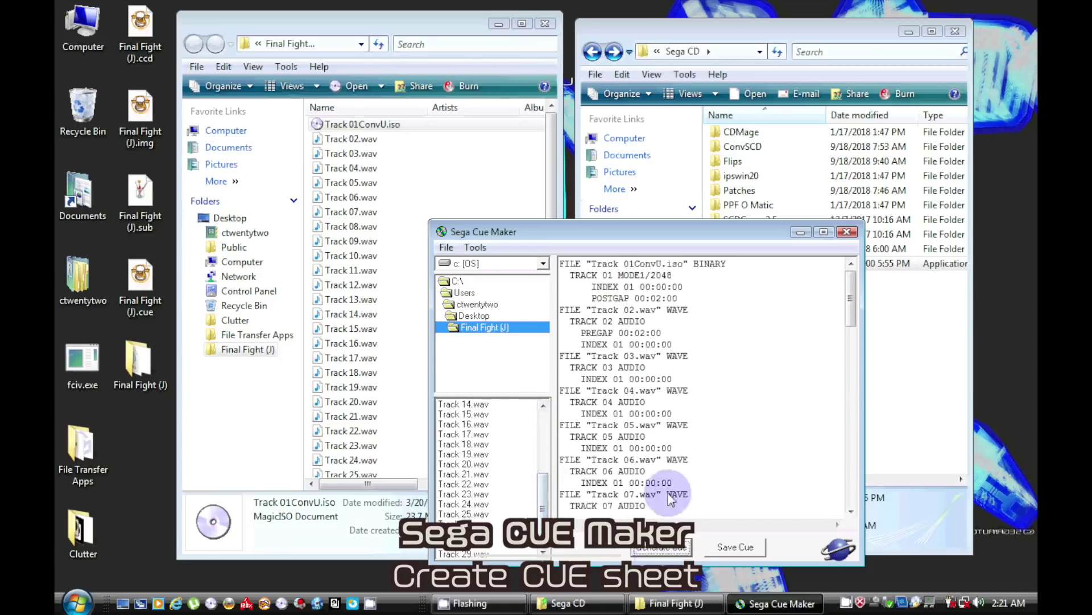
pyautogui.click(753, 548)
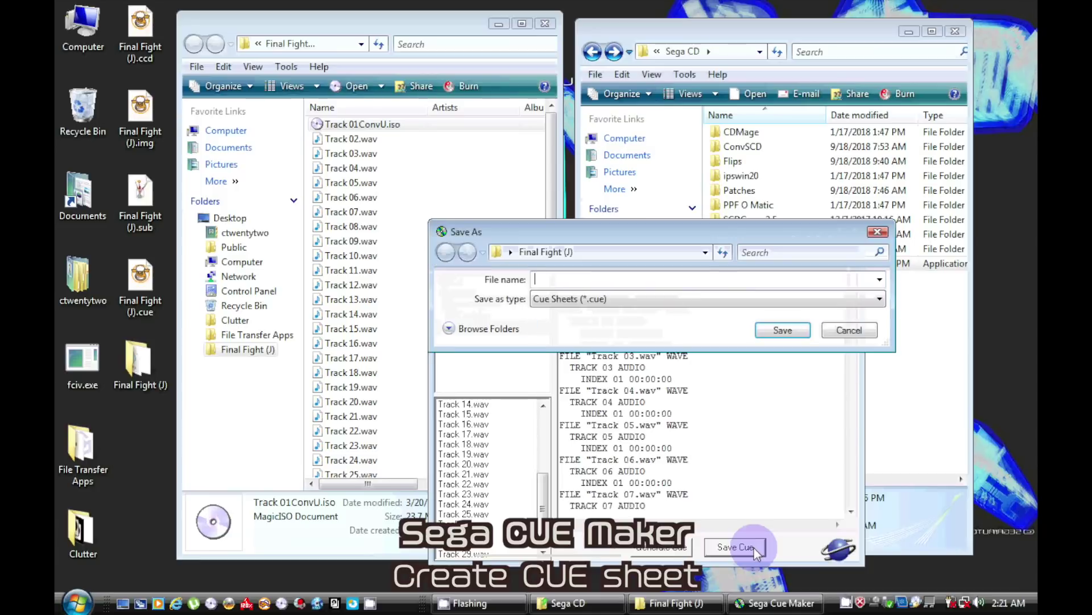
pyautogui.click(701, 277)
pyautogui.write('FFJ')
pyautogui.click(782, 330)
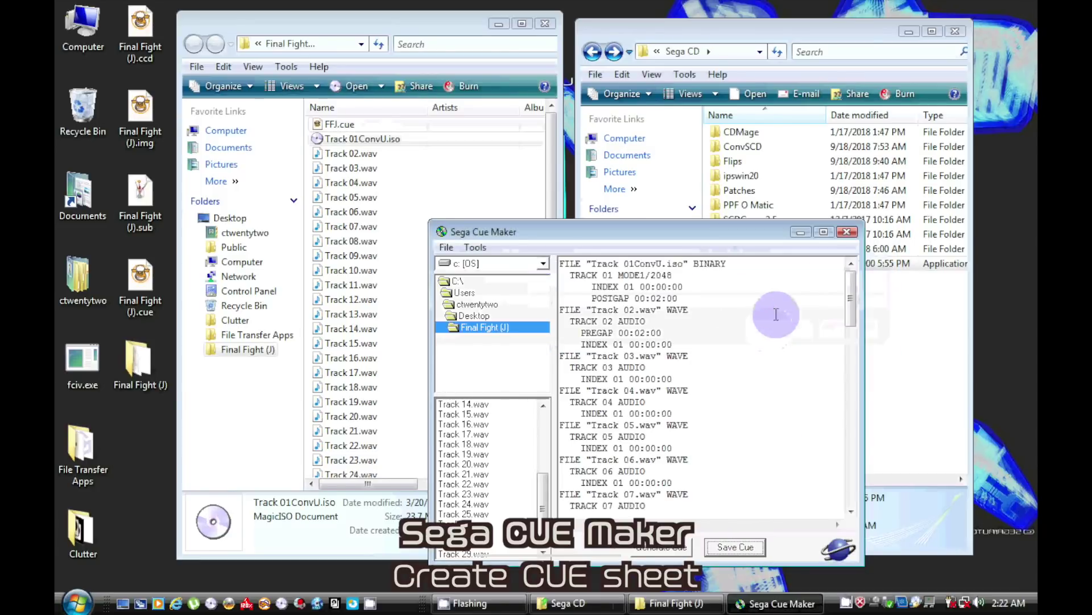
pyautogui.click(851, 232)
pyautogui.click(956, 31)
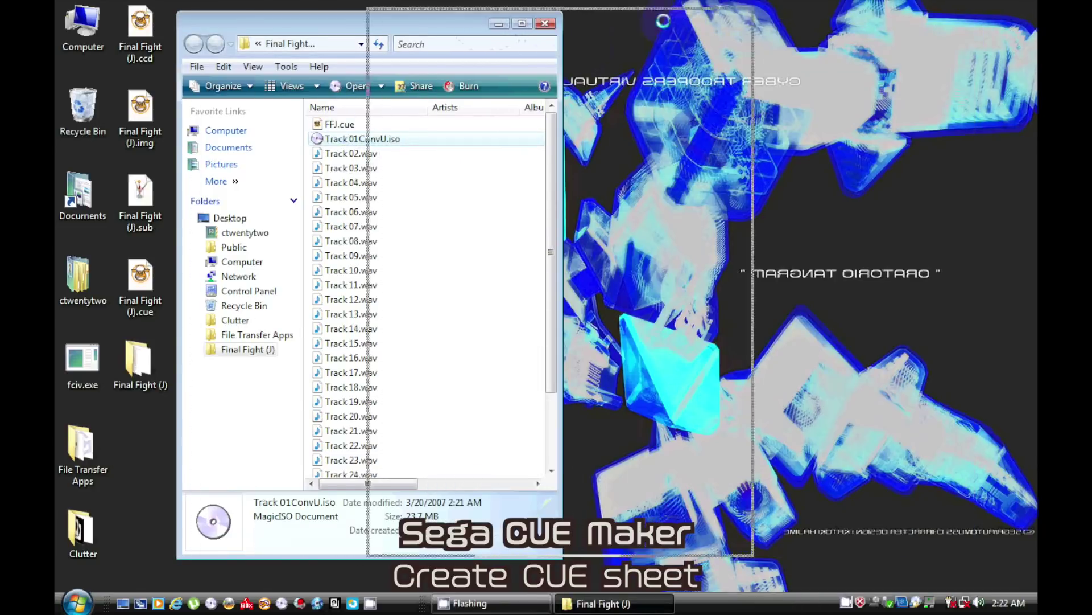
pyautogui.moveTo(342, 17); pyautogui.dragTo(572, 19)
# - Add FFJ.cue to the Alcohol 120% image list
pyautogui.click(246, 603)
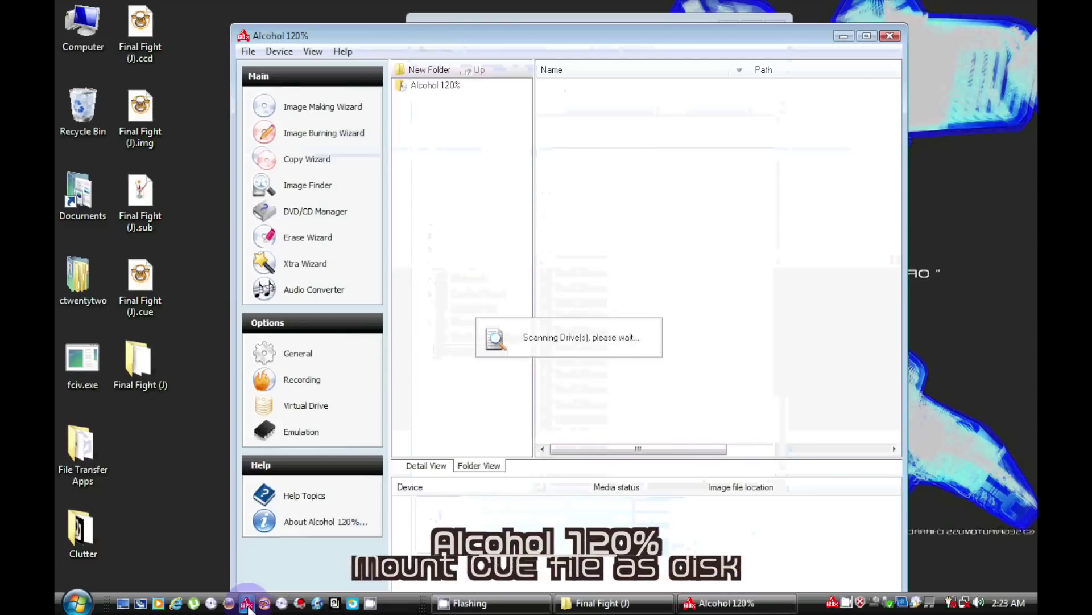
pyautogui.moveTo(596, 32); pyautogui.dragTo(514, 144)
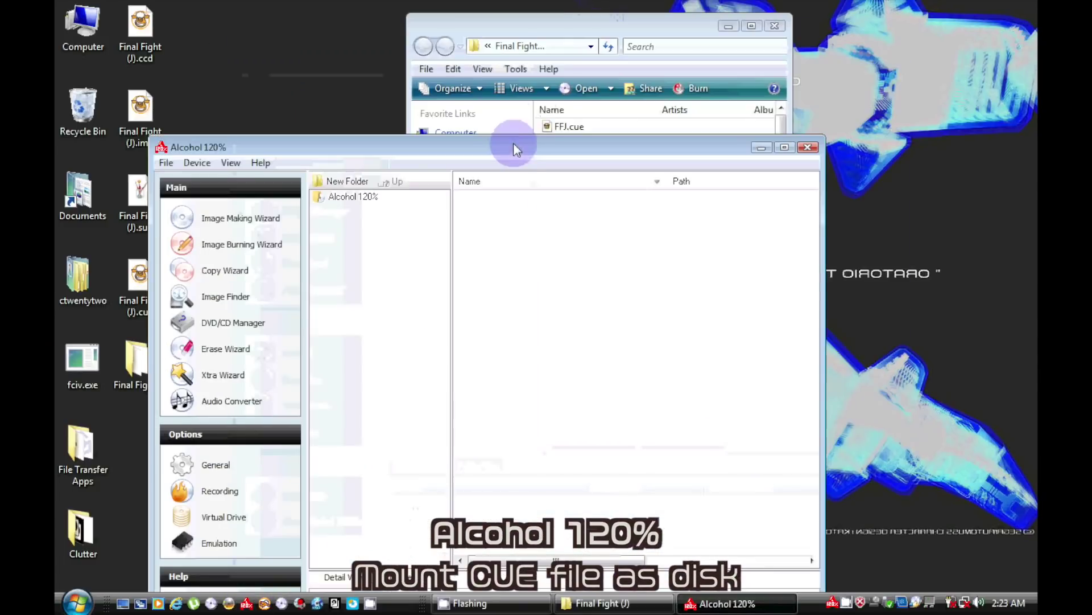
pyautogui.click(560, 129)
pyautogui.moveTo(519, 42); pyautogui.dragTo(748, 56)
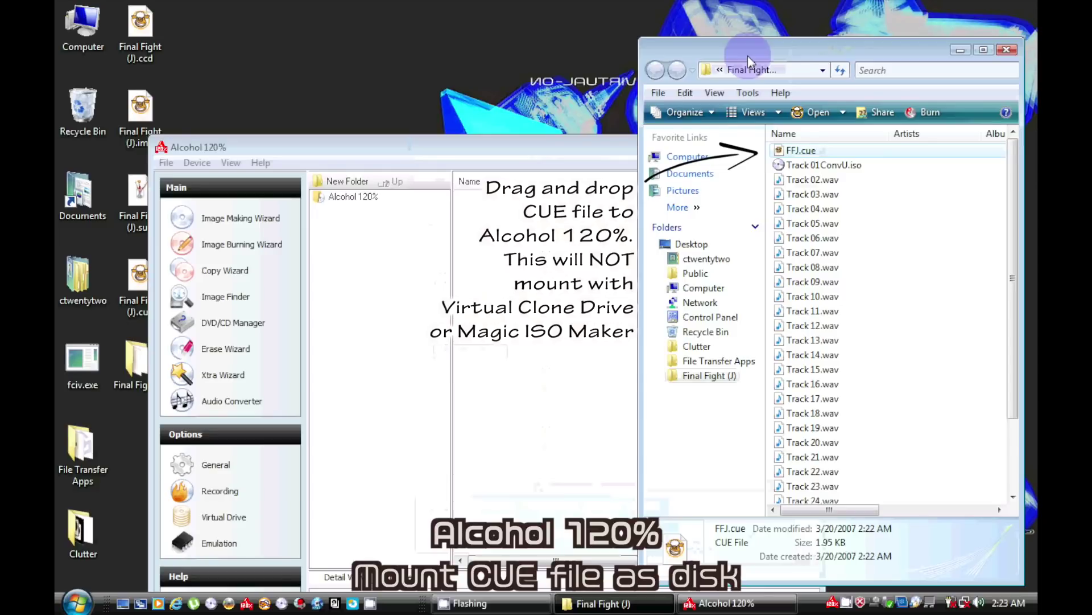
pyautogui.moveTo(796, 150); pyautogui.dragTo(550, 242)
pyautogui.click(541, 150)
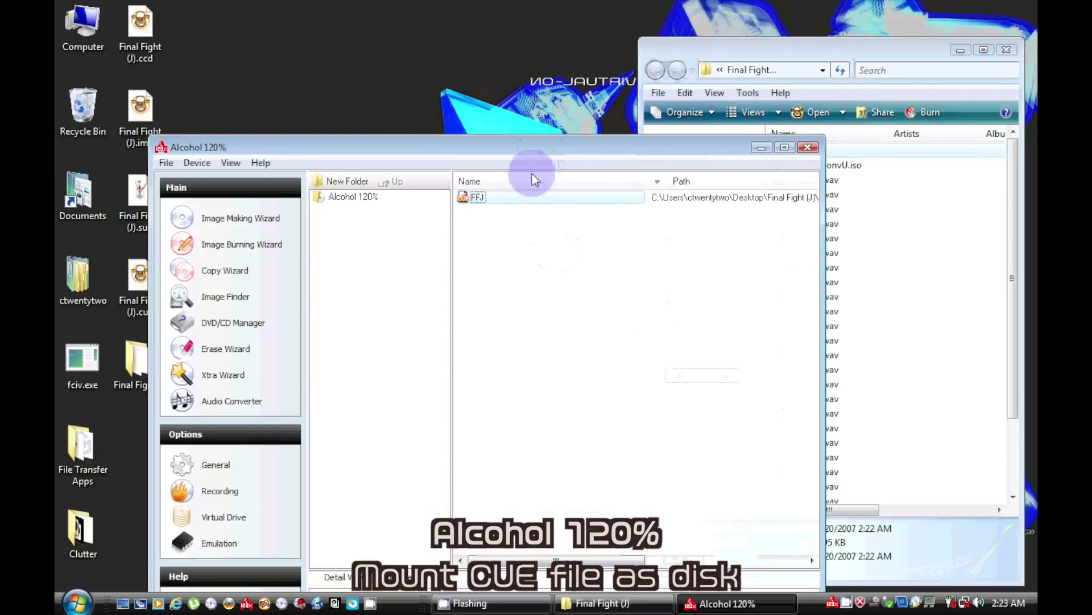
# - Mount the FFJ image on a virtual drive, confirm it in Computer, and close Alcohol 120%
pyautogui.rightClick(520, 197)
pyautogui.click(574, 206)
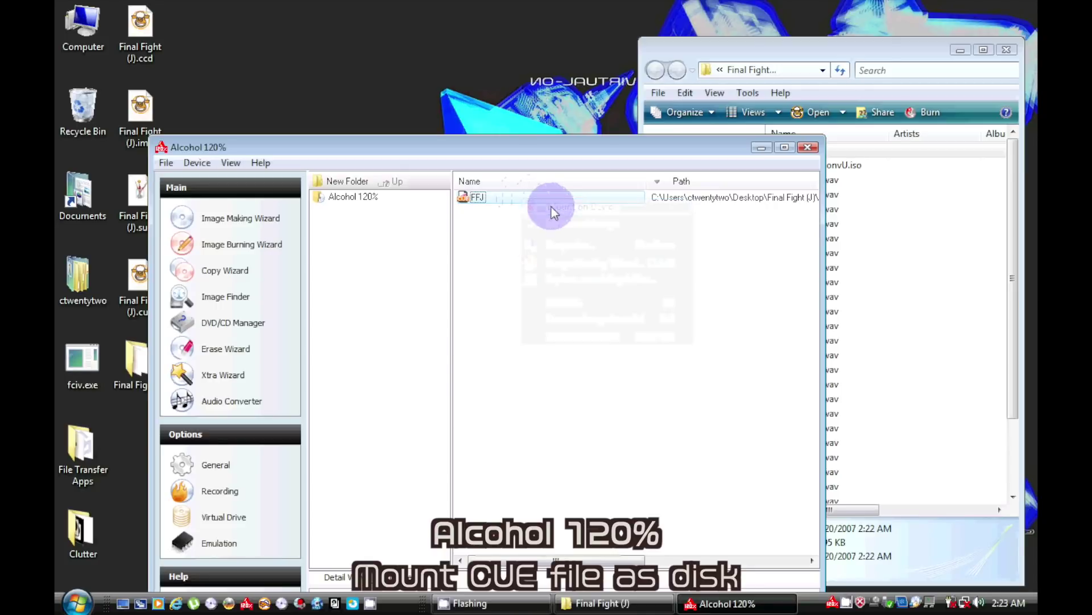
pyautogui.click(656, 109)
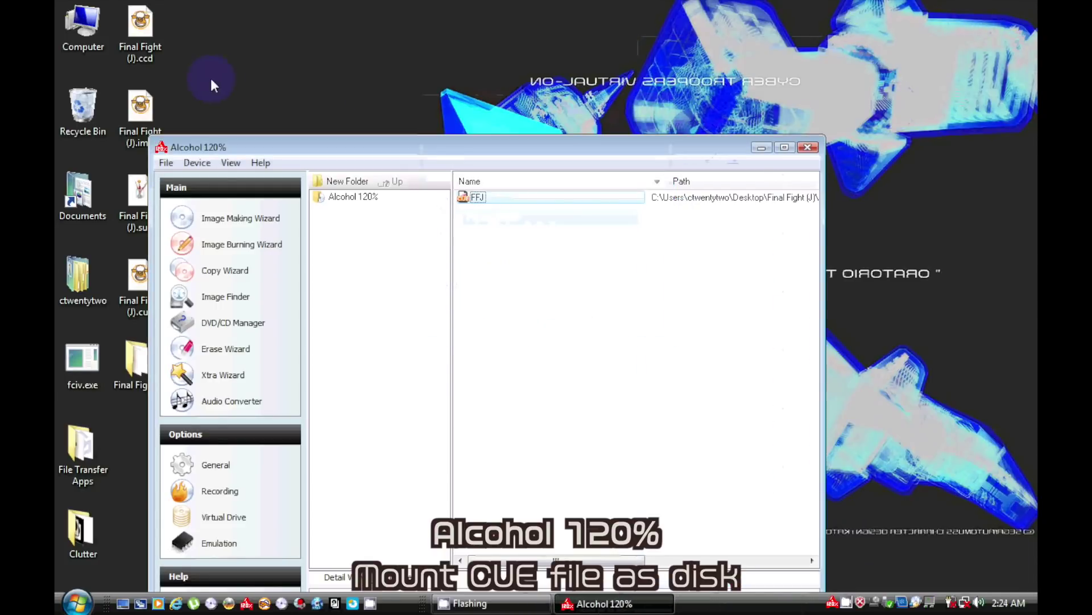
pyautogui.doubleClick(81, 43)
pyautogui.moveTo(802, 165)
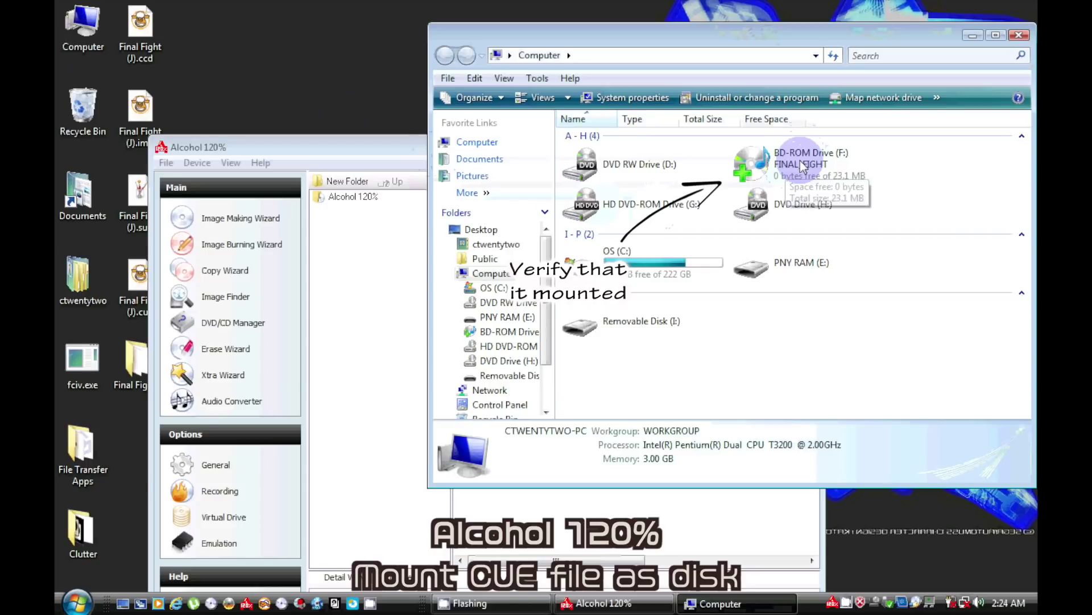
pyautogui.click(1018, 36)
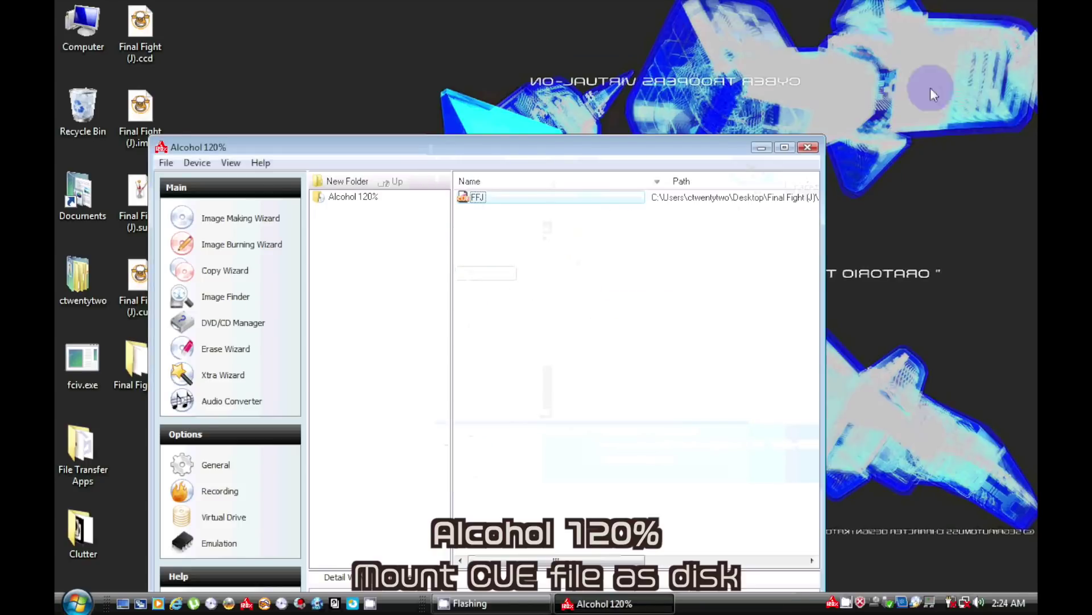
pyautogui.moveTo(737, 145); pyautogui.dragTo(833, 39)
pyautogui.click(909, 42)
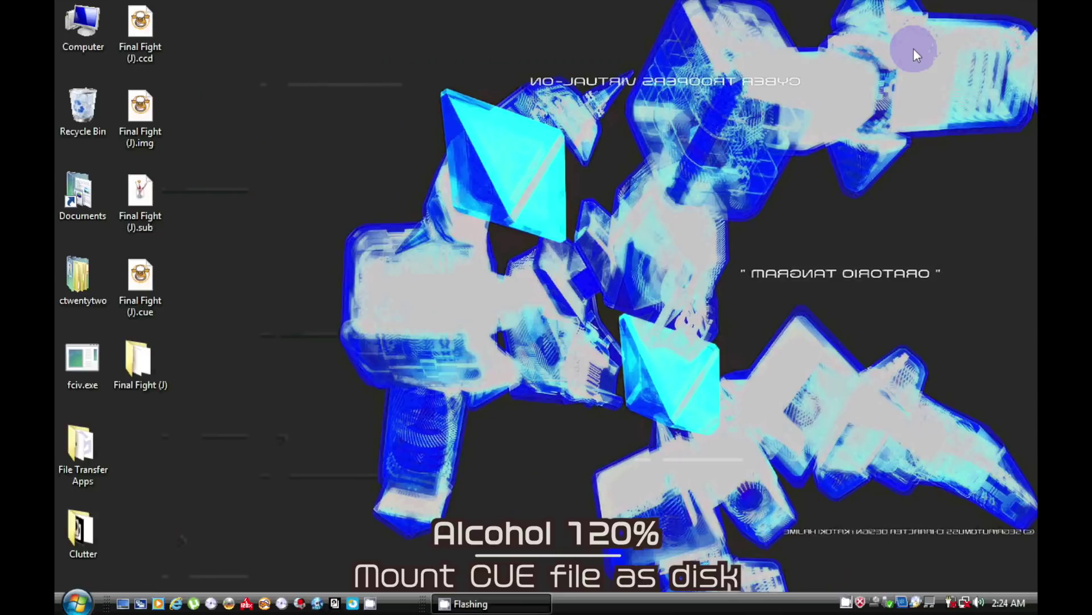
pyautogui.click(230, 602)
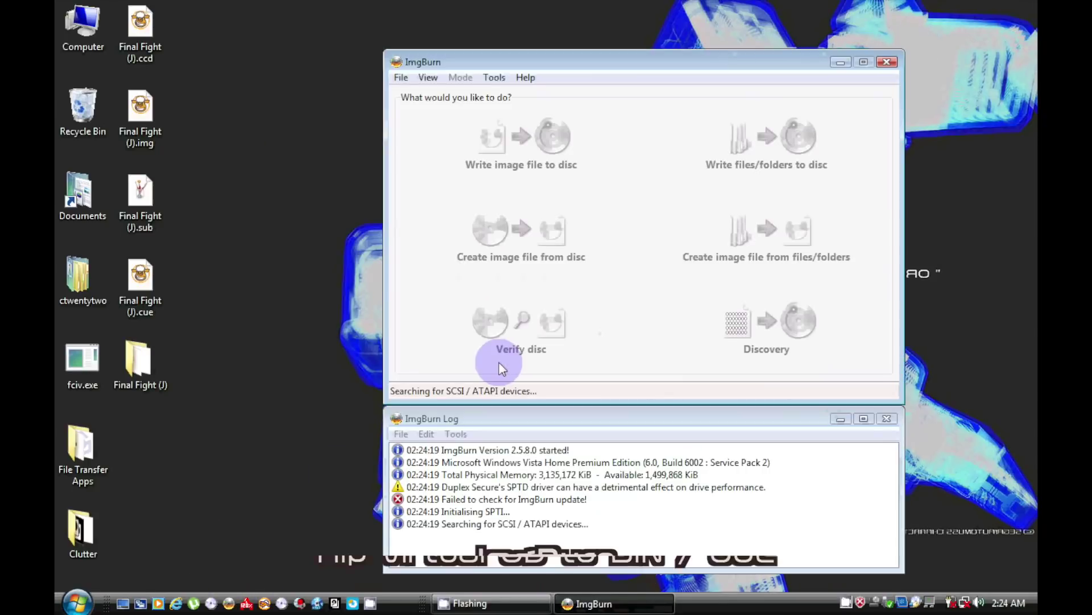
# - Rip the mounted F: drive to FINAL_FIGHT.BIN on the Desktop using Create image file from disc
pyautogui.click(512, 247)
pyautogui.click(512, 113)
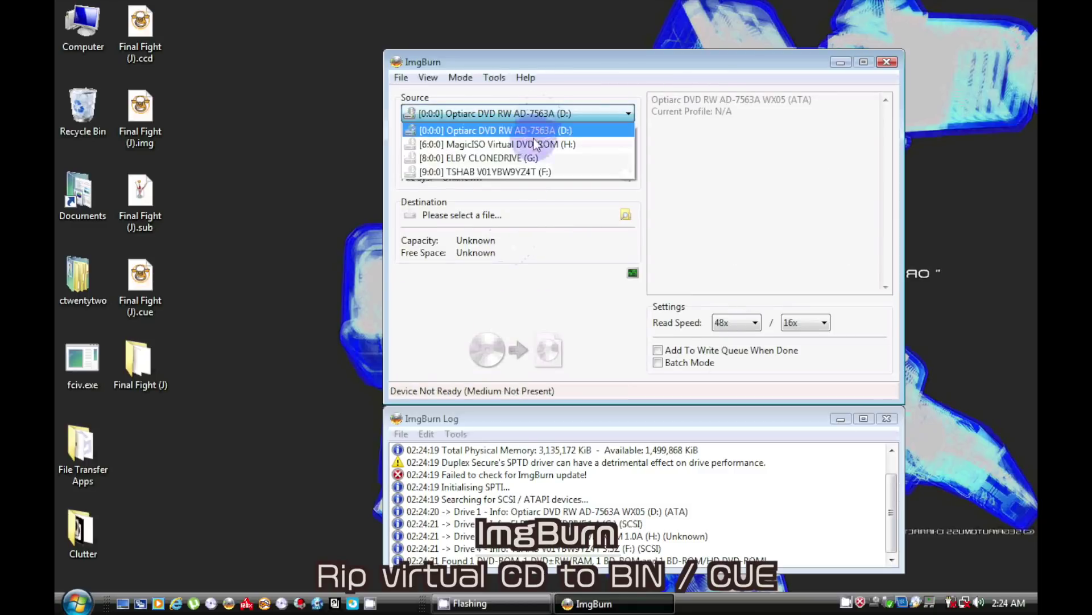
pyautogui.click(508, 153)
pyautogui.click(654, 280)
pyautogui.click(626, 215)
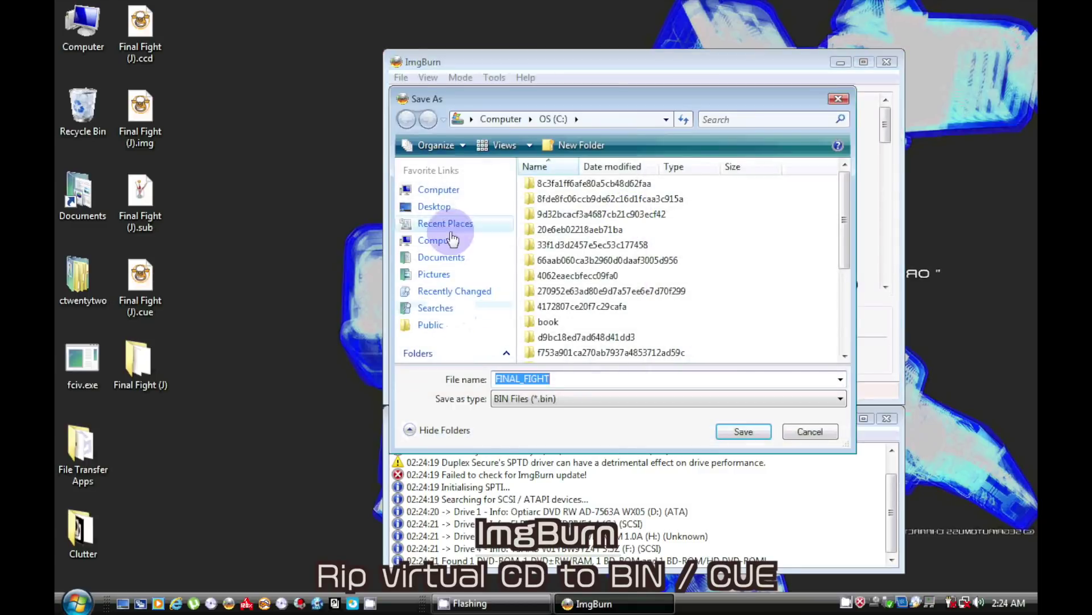
pyautogui.click(743, 432)
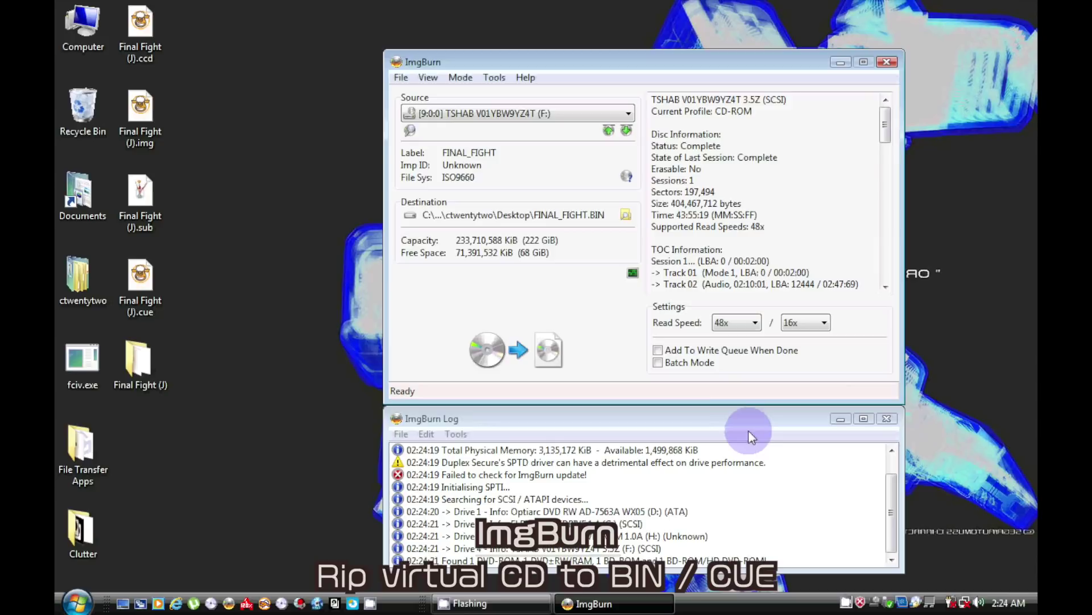
pyautogui.click(519, 350)
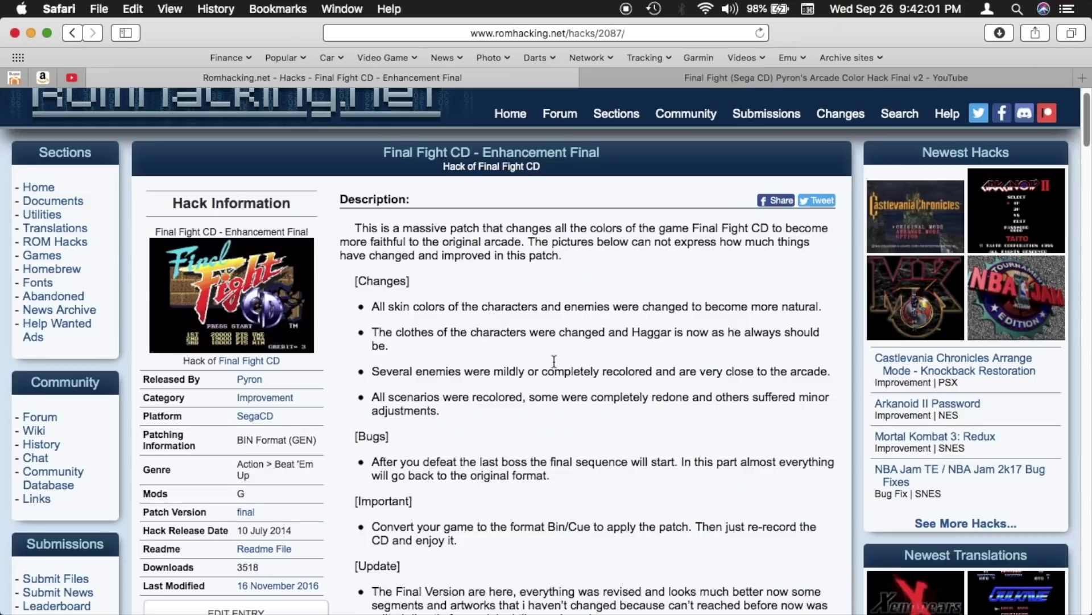
# - Scroll the romhacking.net page down to the ROM / ISO information and download links
pyautogui.scroll(-10, 554, 361)
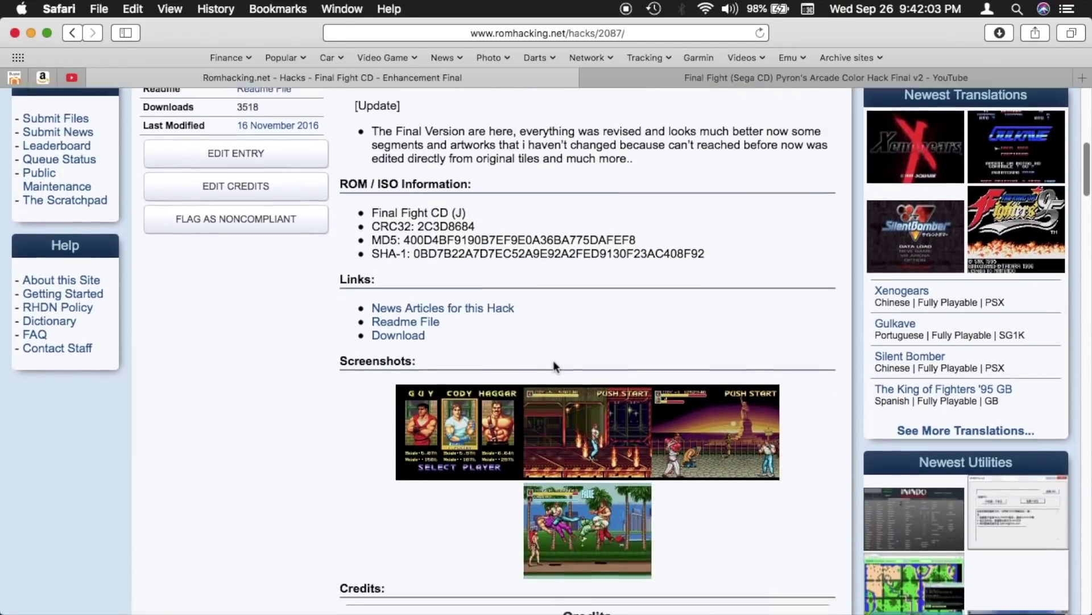
pyautogui.scroll(-4, 553, 360)
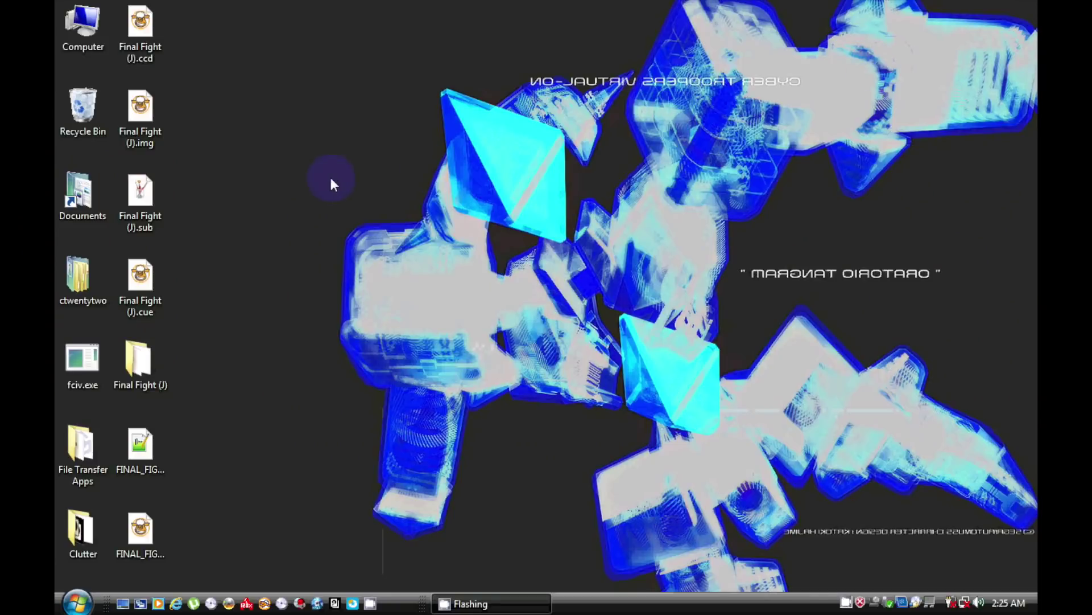
# - Launch IPSWin from Documents\Video Game\Sega CD\ipswin20
pyautogui.doubleClick(74, 203)
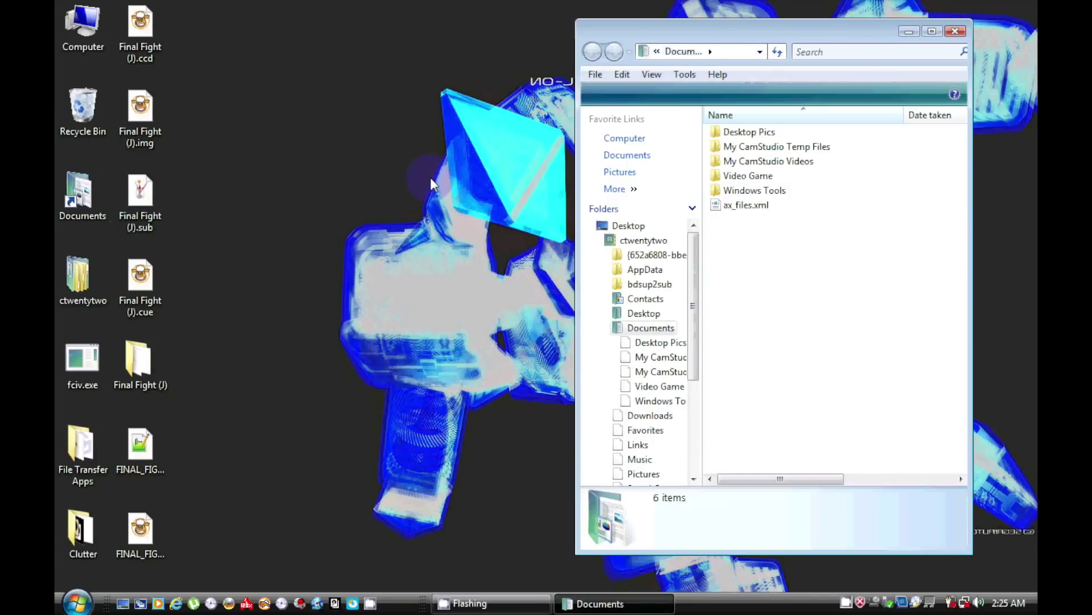
pyautogui.doubleClick(734, 177)
pyautogui.doubleClick(734, 180)
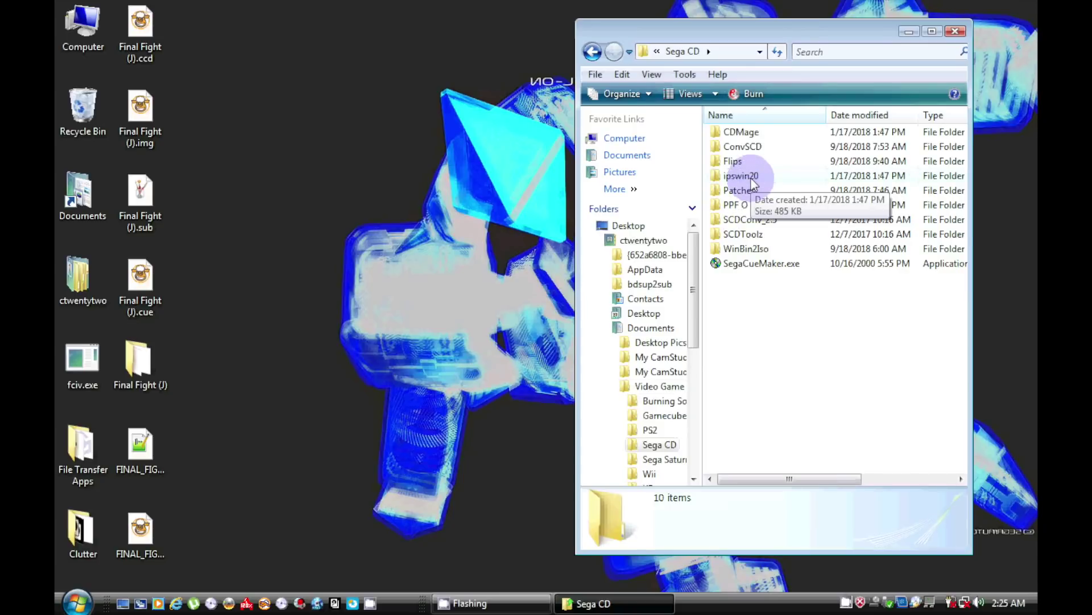
pyautogui.doubleClick(752, 178)
pyautogui.doubleClick(750, 132)
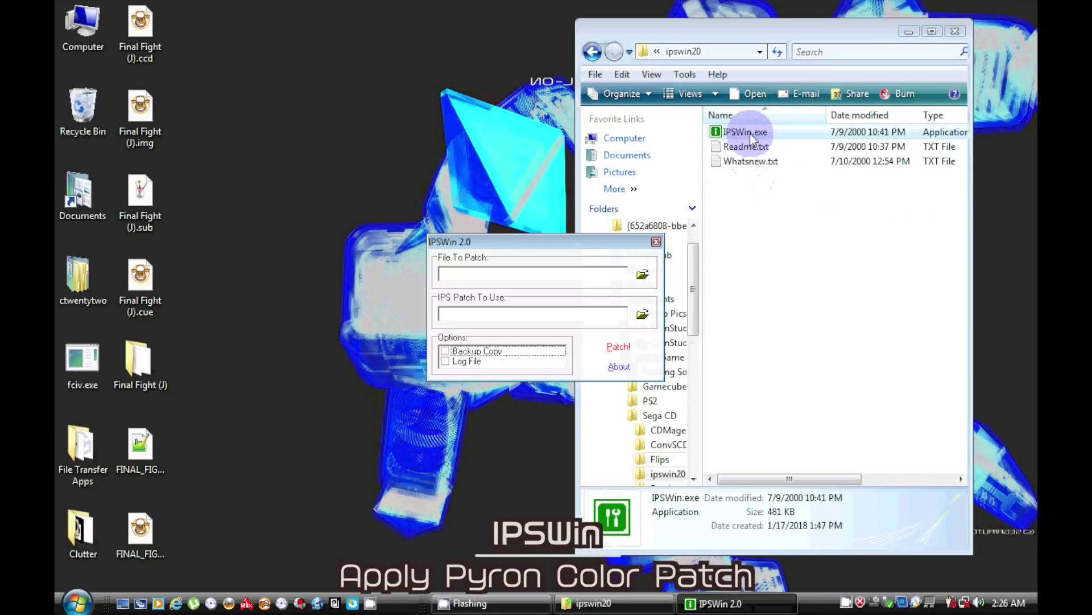
pyautogui.click(956, 31)
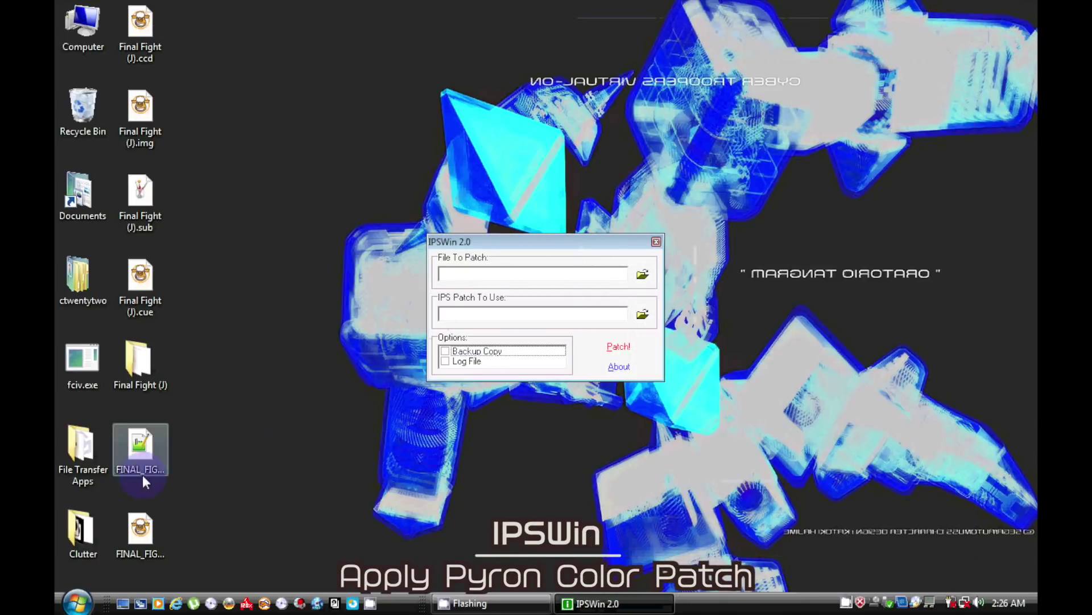
# - Move Final Fight CD Enhanced V2.zip from the Clutter folder onto the desktop
pyautogui.doubleClick(84, 529)
pyautogui.click(450, 158)
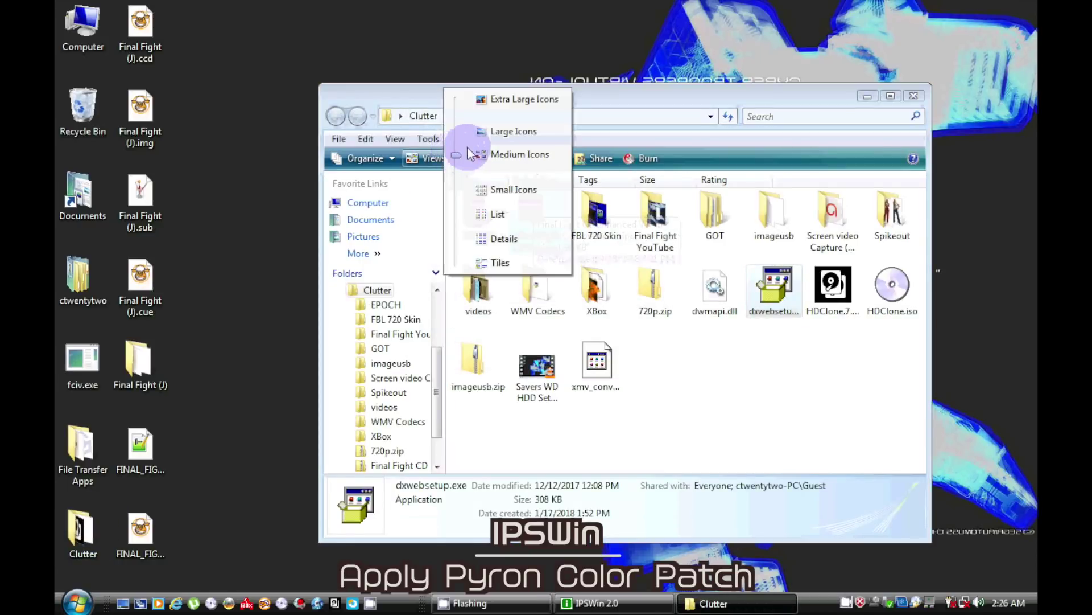
pyautogui.click(501, 221)
pyautogui.moveTo(546, 209); pyautogui.dragTo(245, 525)
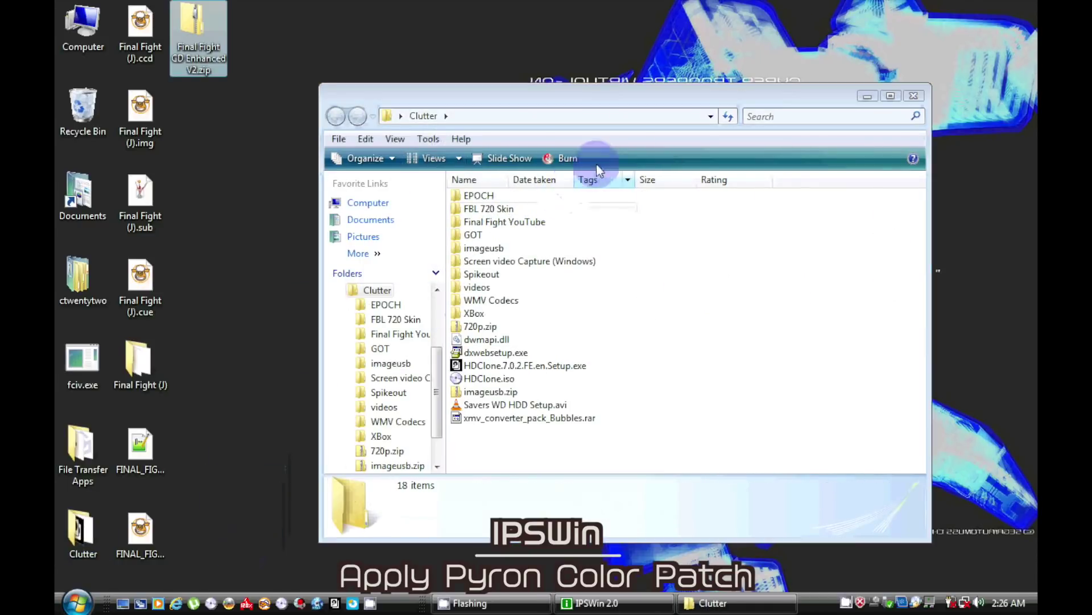
pyautogui.click(914, 97)
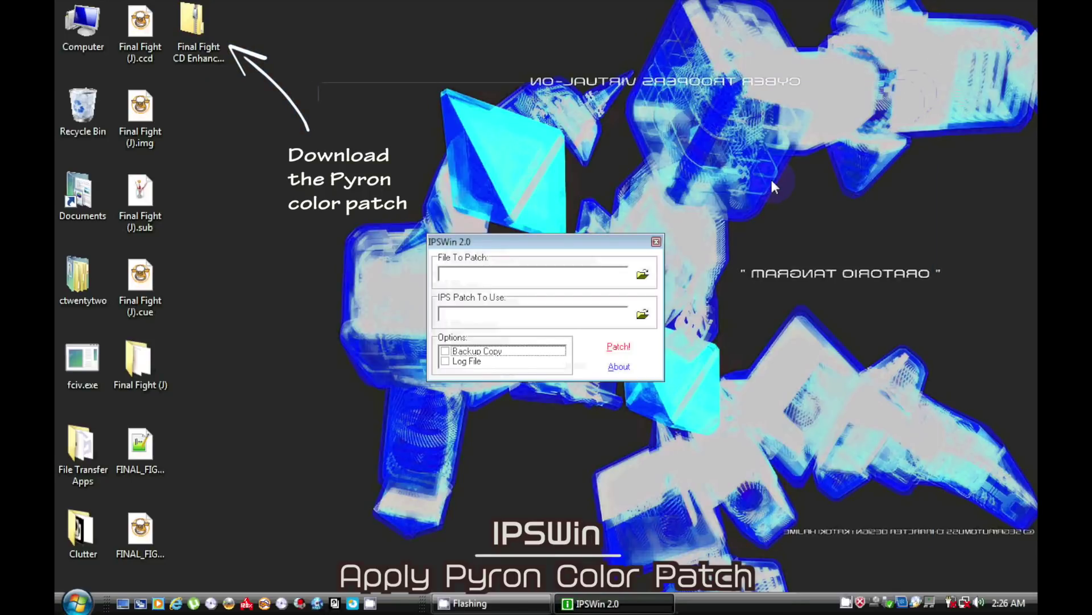
# - Patch FINAL_FIGHT.BIN with the Final Fight CD Enhanced IPS, then close IPSWin
pyautogui.click(648, 275)
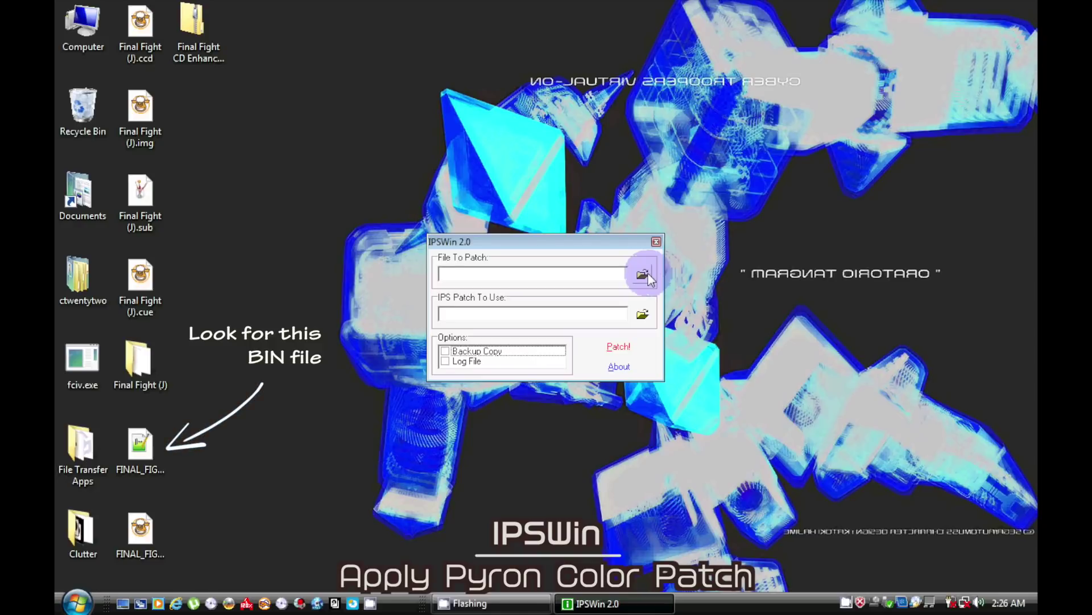
pyautogui.click(644, 276)
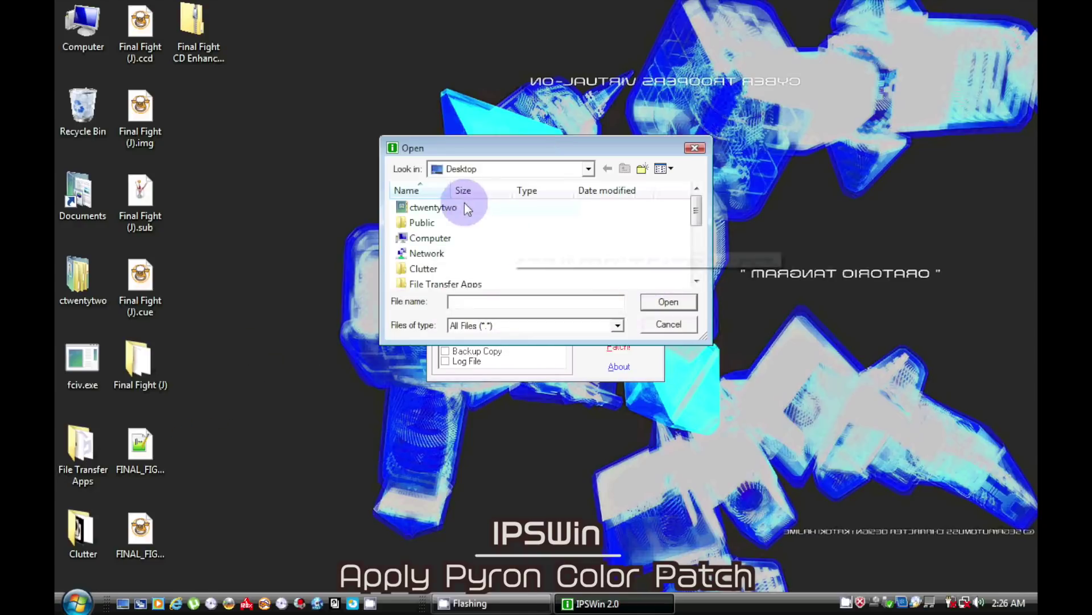
pyautogui.moveTo(695, 215); pyautogui.dragTo(698, 279)
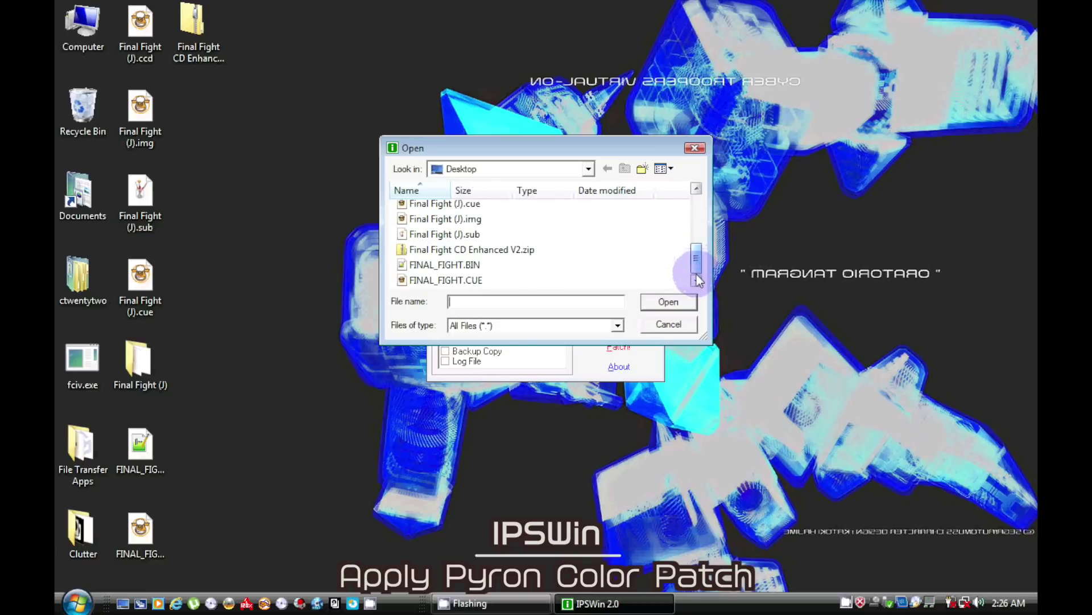
pyautogui.click(669, 301)
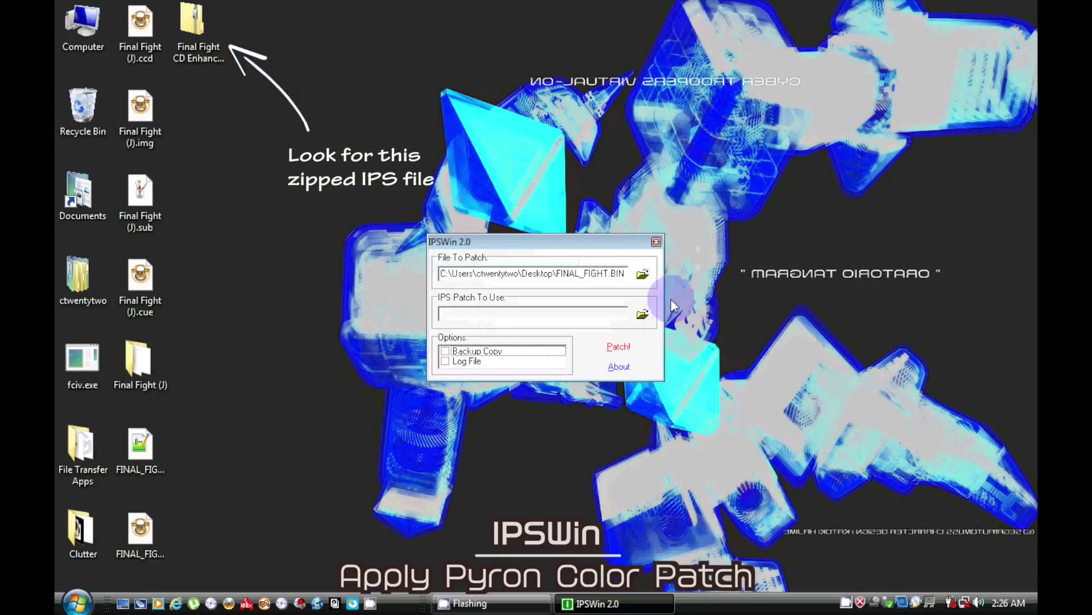
pyautogui.click(644, 314)
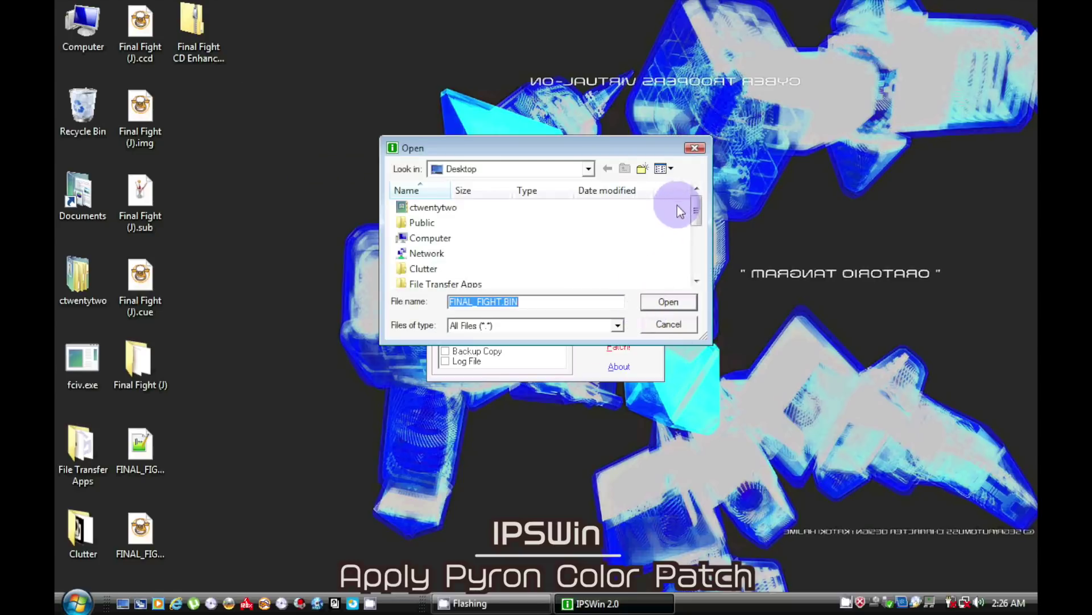
pyautogui.moveTo(695, 211); pyautogui.dragTo(513, 275)
pyautogui.click(649, 304)
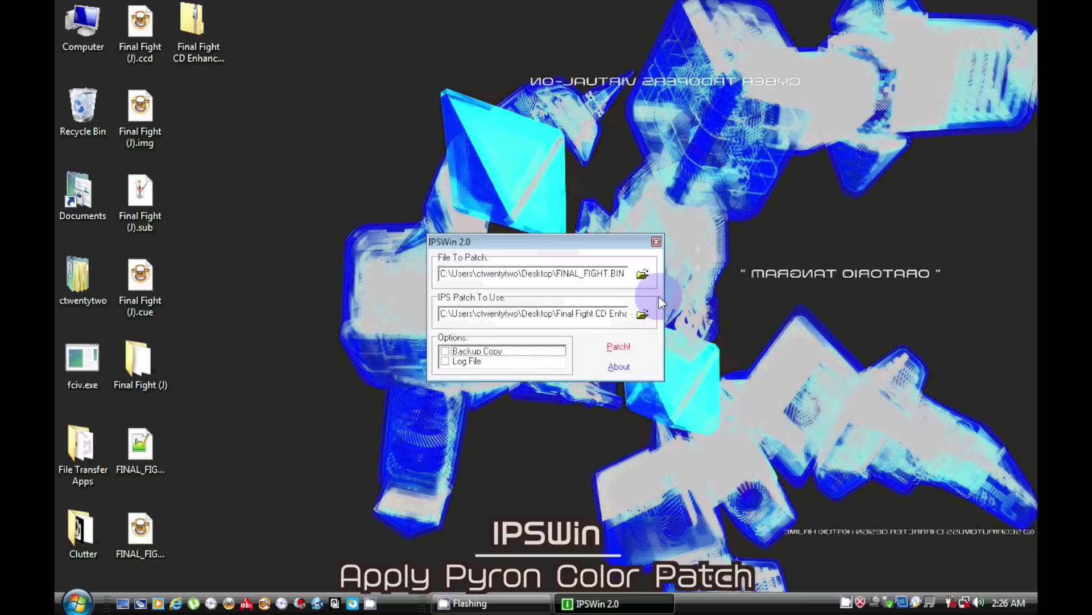
pyautogui.click(616, 348)
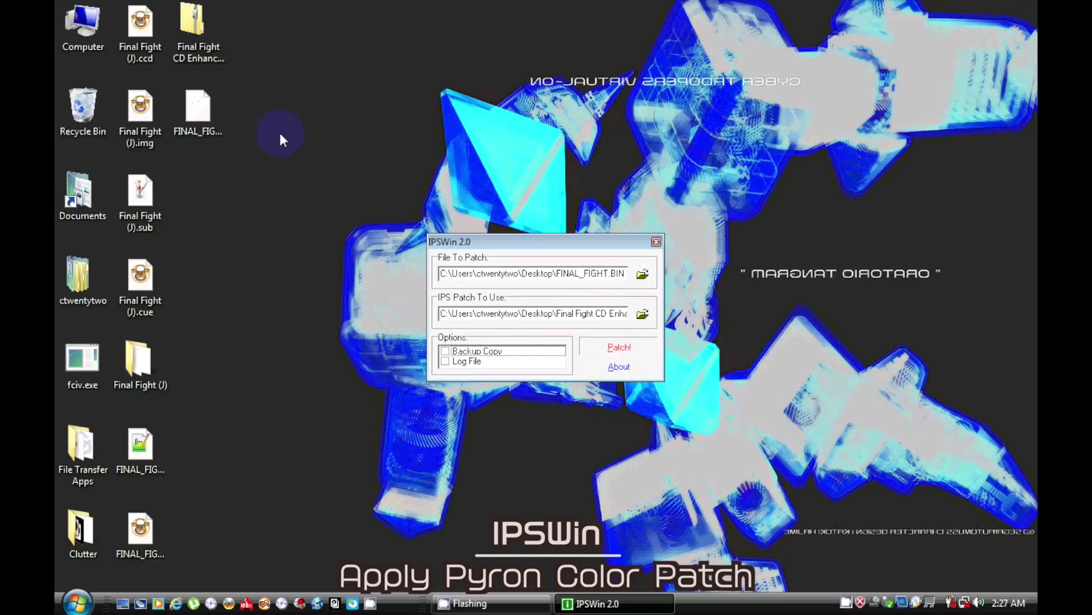
pyautogui.click(541, 331)
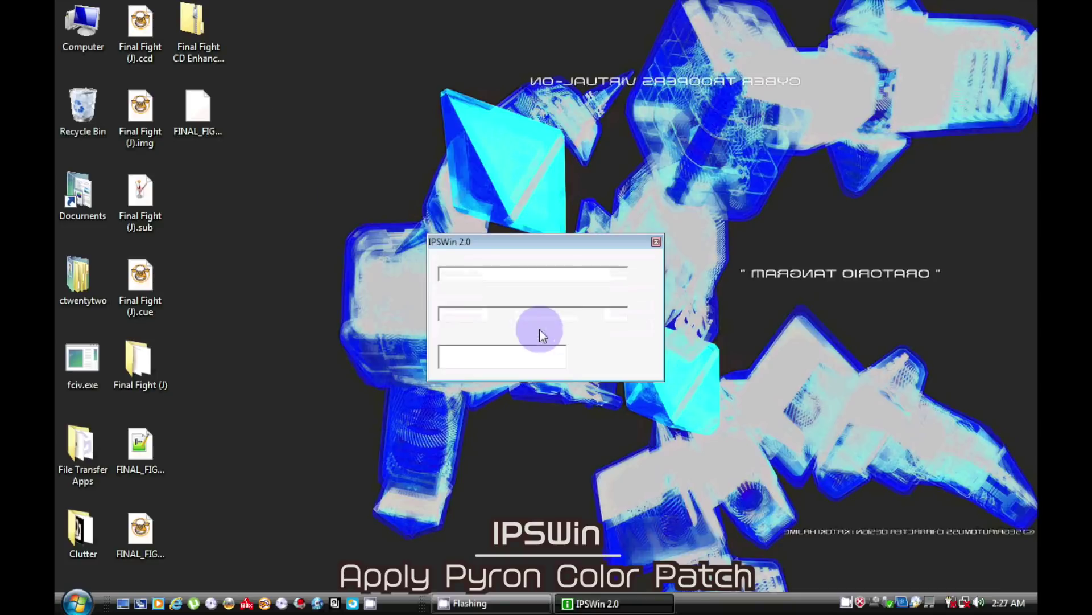
pyautogui.click(656, 242)
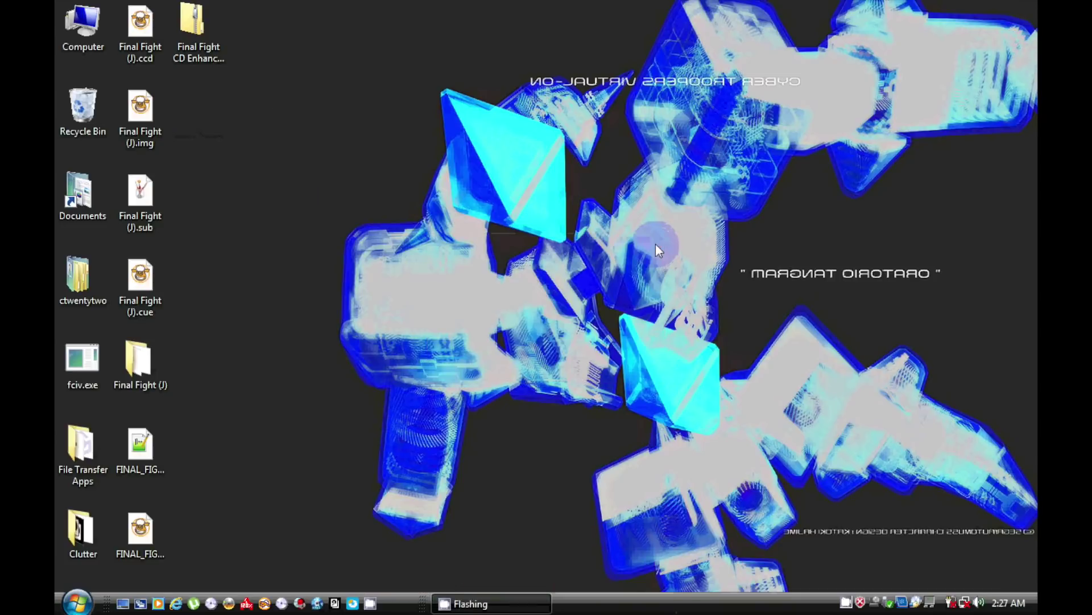
# - Load FINAL_FIGHT.CUE from the desktop as the source in ImgBurn's Write image file to disc mode
pyautogui.click(247, 603)
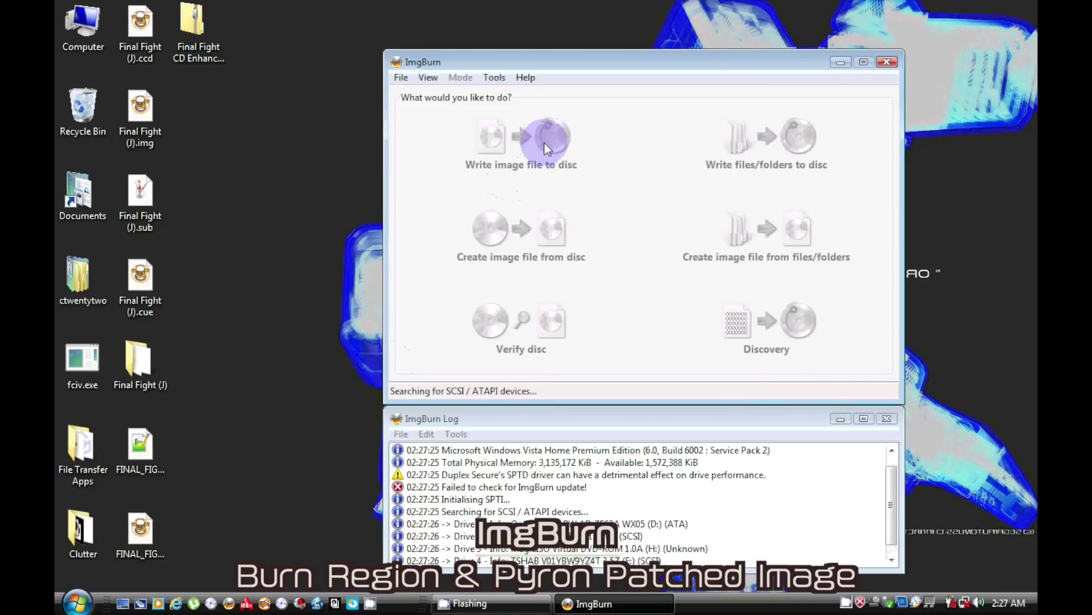
pyautogui.click(543, 141)
pyautogui.click(144, 461)
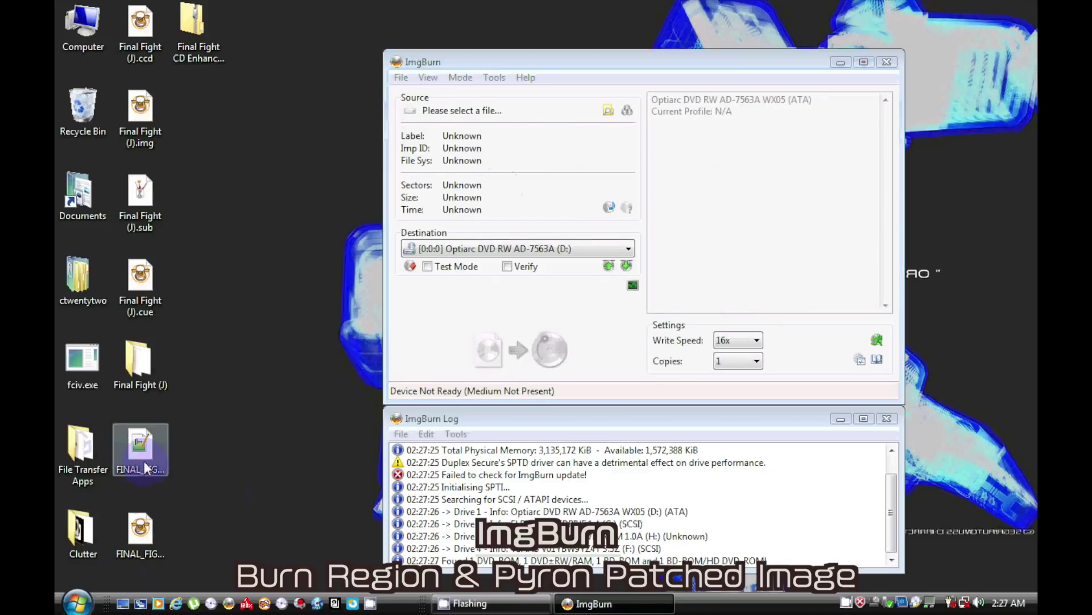
pyautogui.moveTo(137, 512); pyautogui.dragTo(483, 100)
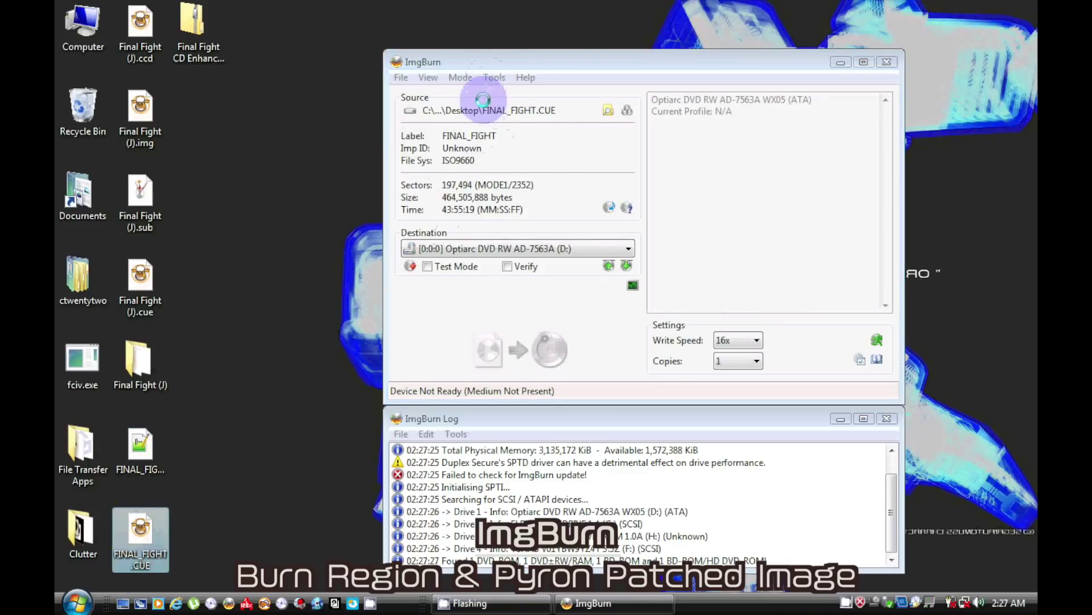